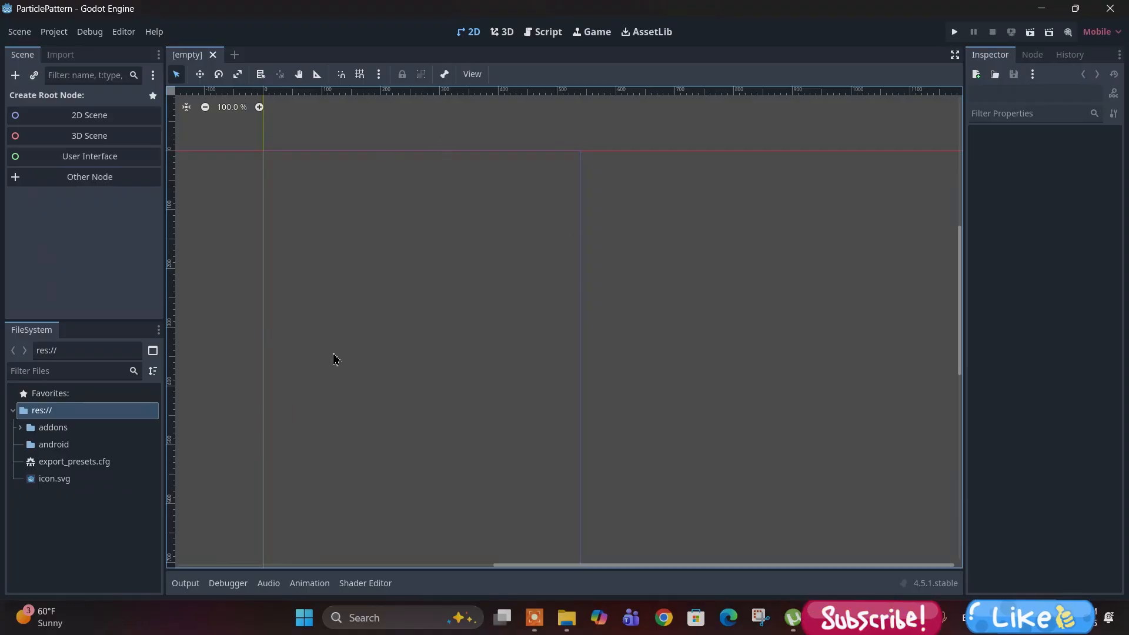
Create an OptionButton node as the root of the empty scene.
left_click(64, 182)
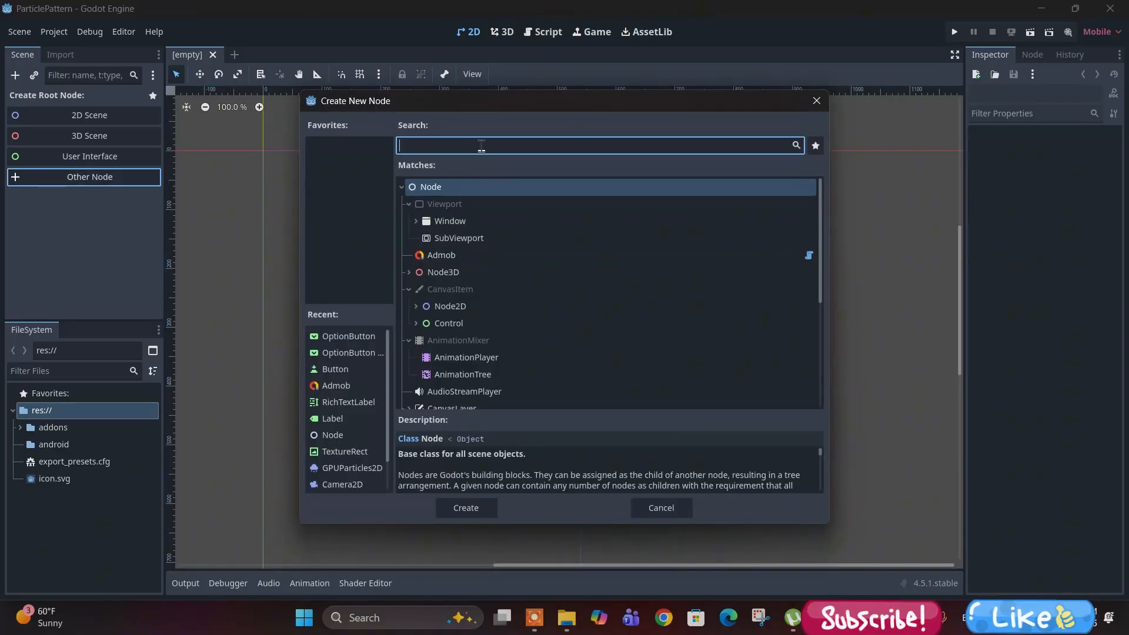
type("options")
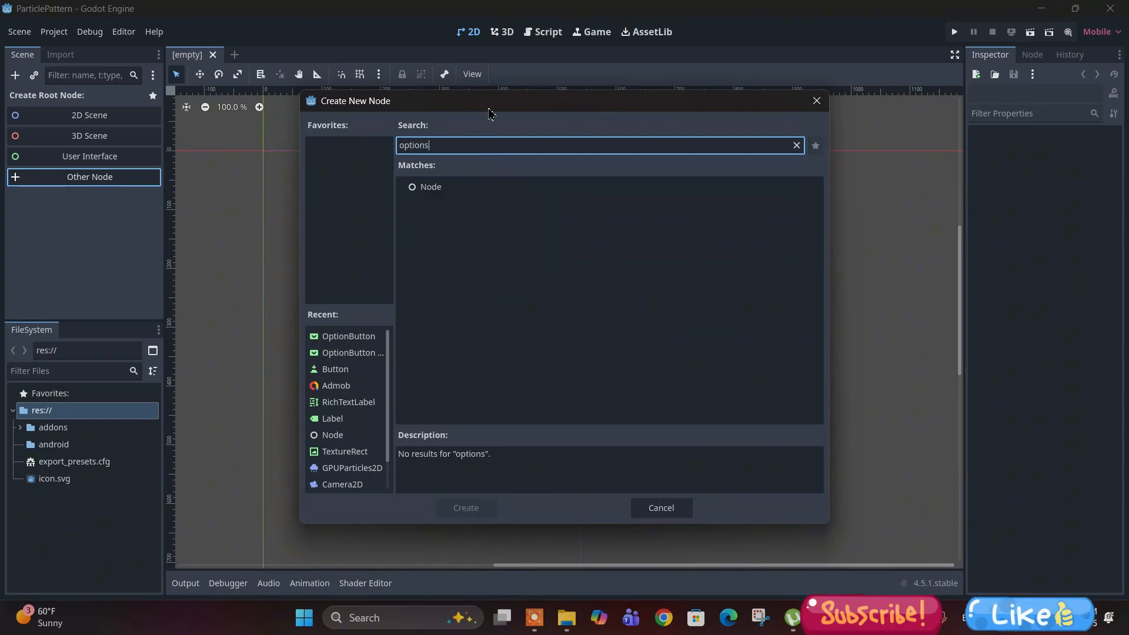
key("BackSpace")
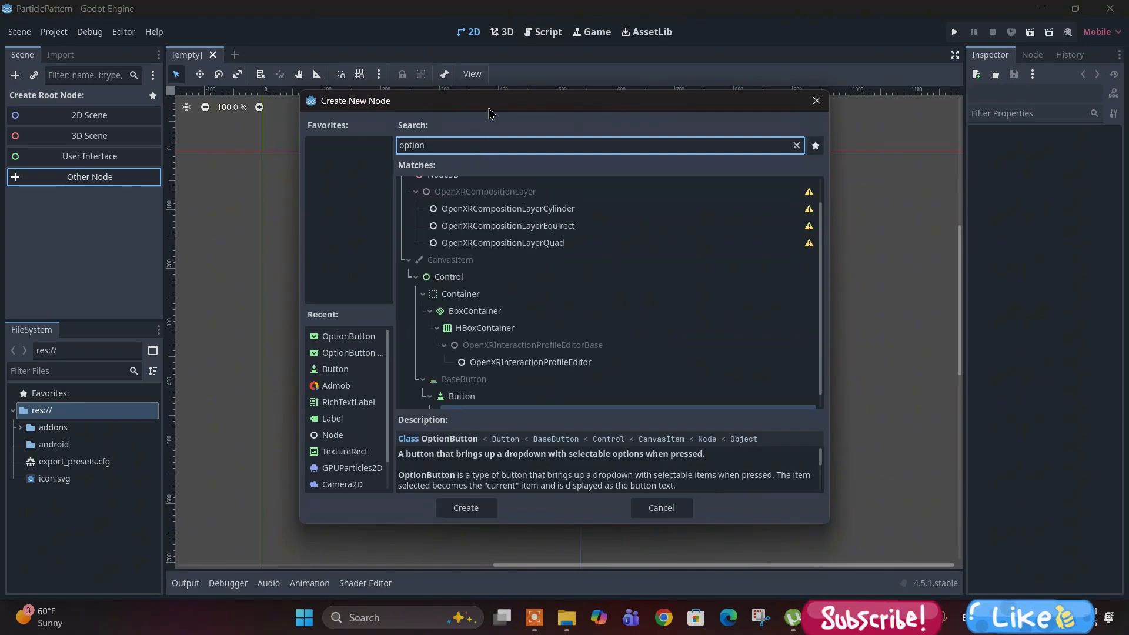
scroll(512, 370, "down", 1)
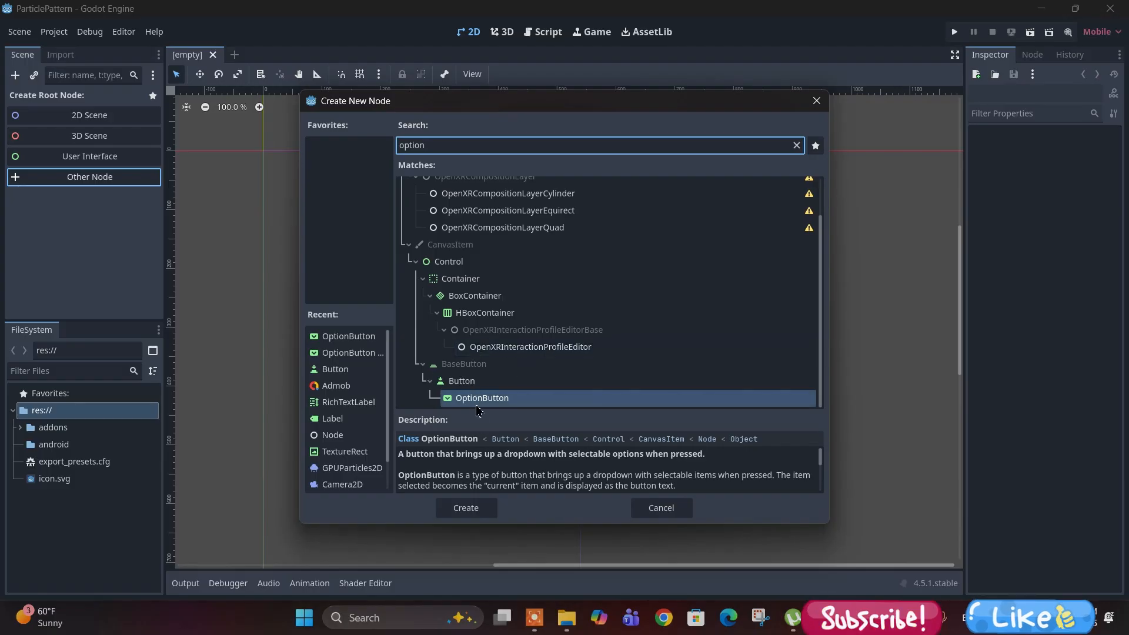
left_click(466, 508)
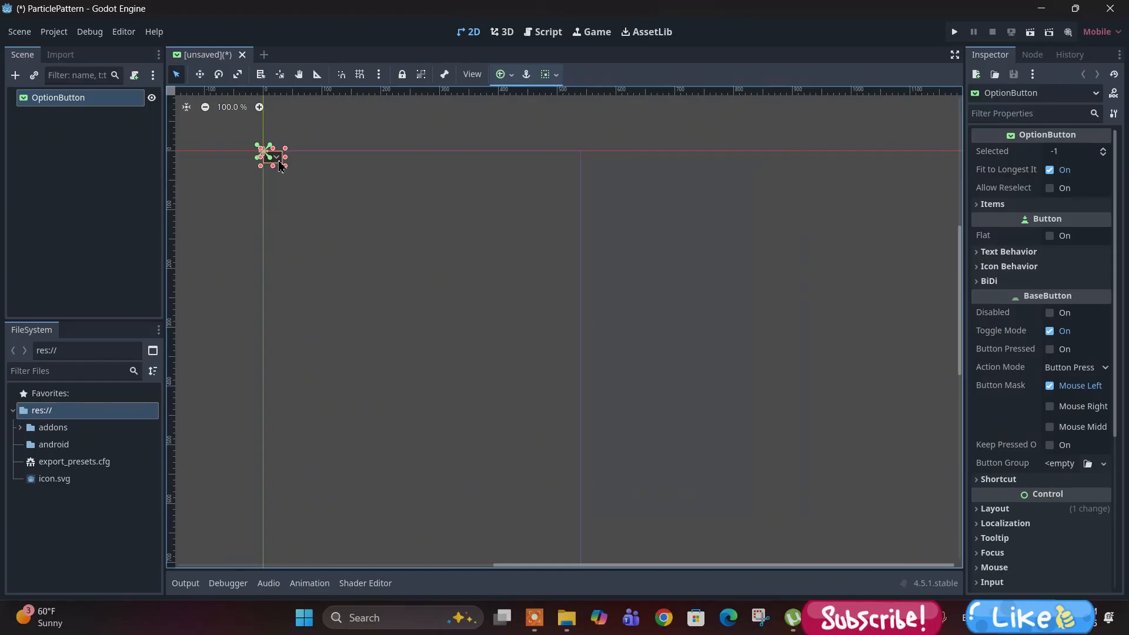
Widen the OptionButton to about 350 px and move it down into the canvas, away from the origin.
left_click_drag(285, 157, 472, 157)
left_click_drag(365, 167, 400, 360)
scroll(399, 360, "up", 6)
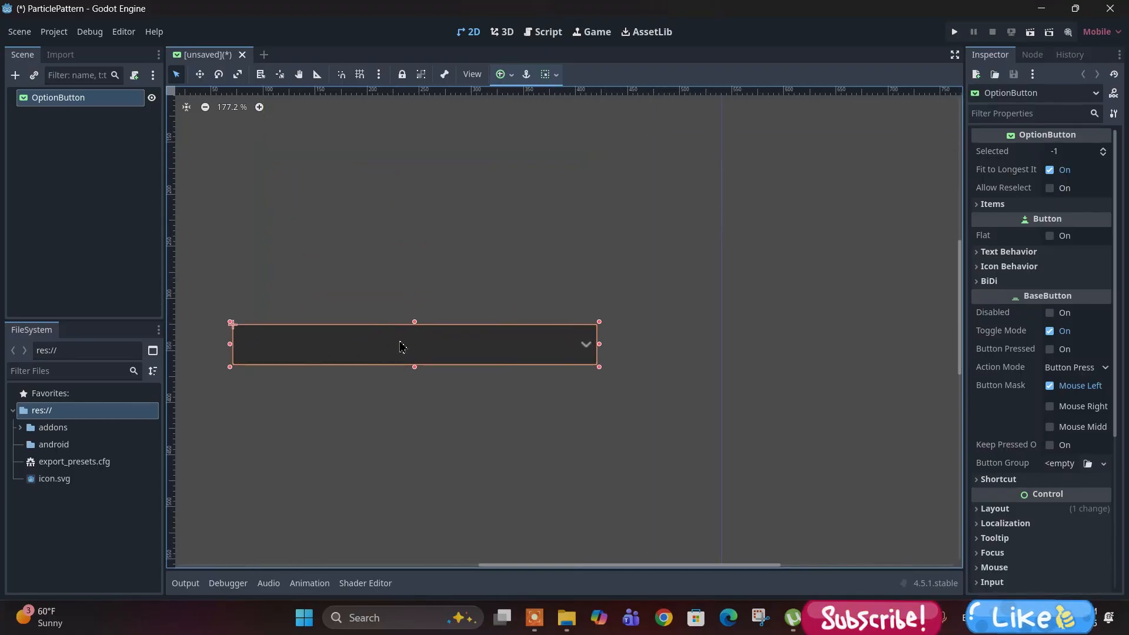
scroll(401, 343, "down", 6)
scroll(395, 343, "up", 7)
scroll(393, 343, "down", 3)
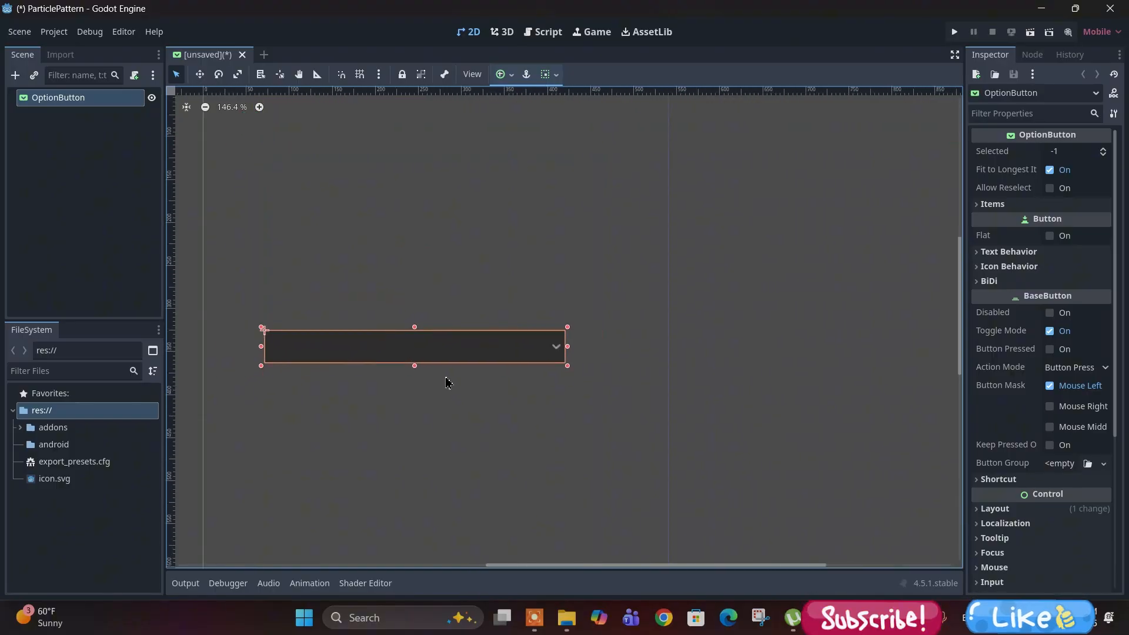
left_click(595, 381)
Add a first item to the OptionButton with the text "Select Options".
left_click(492, 344)
left_click(991, 204)
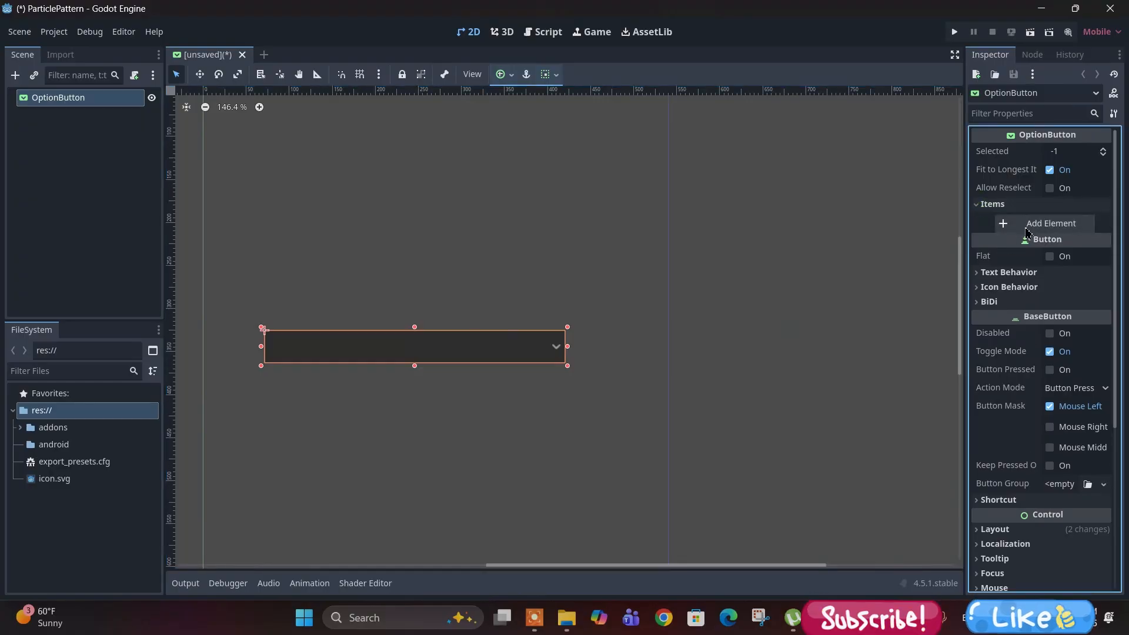
left_click(1032, 225)
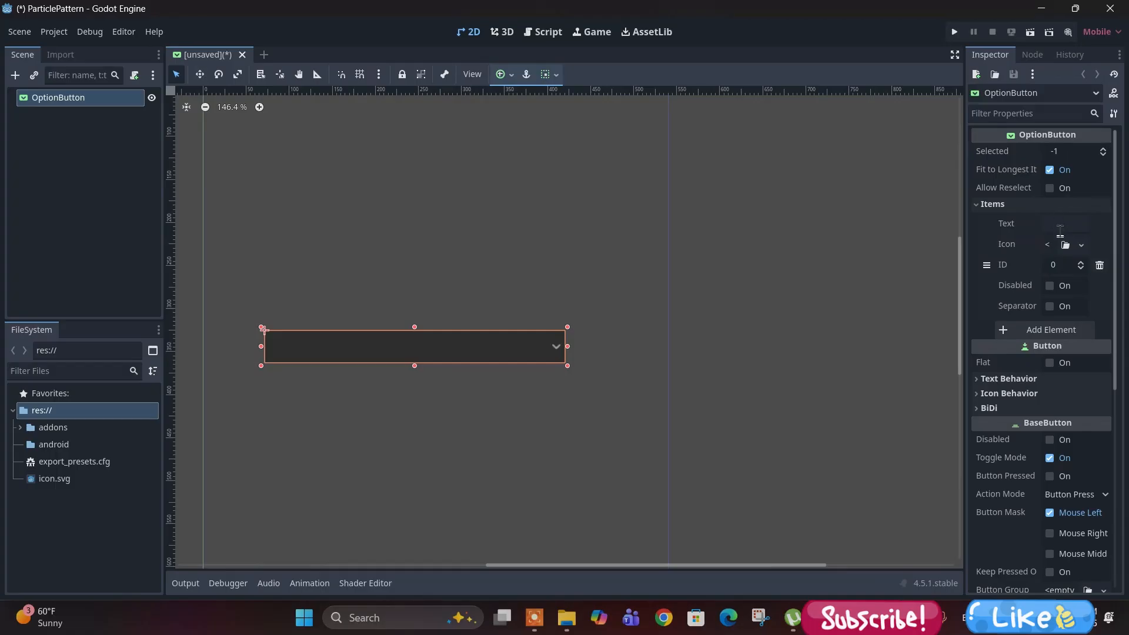
left_click(1058, 225)
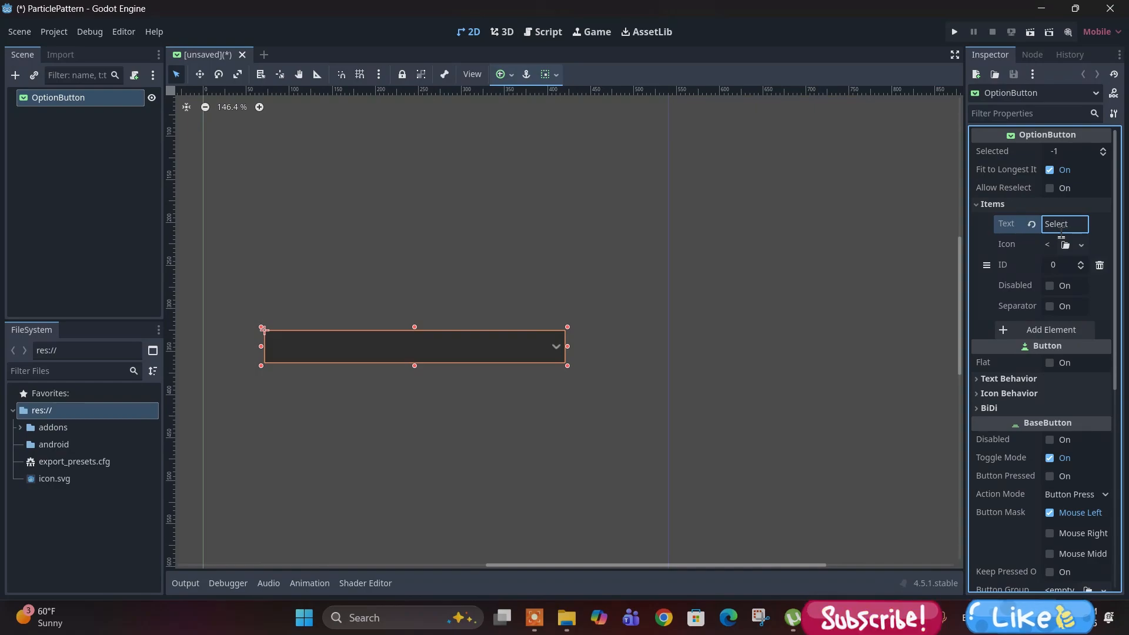
type("Select Options")
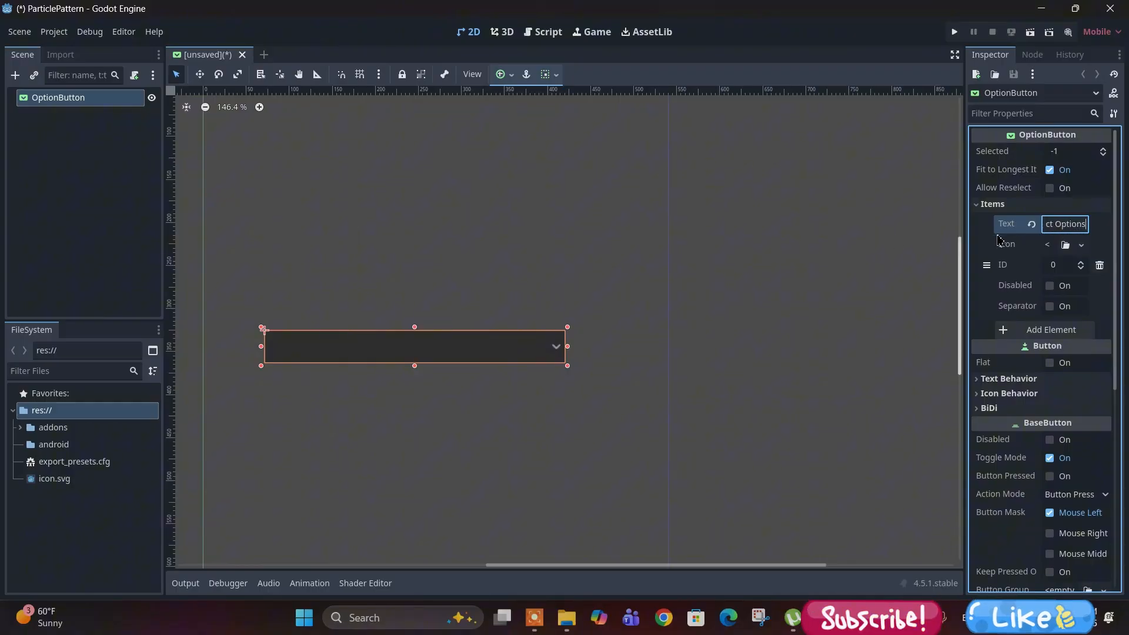
left_click(984, 233)
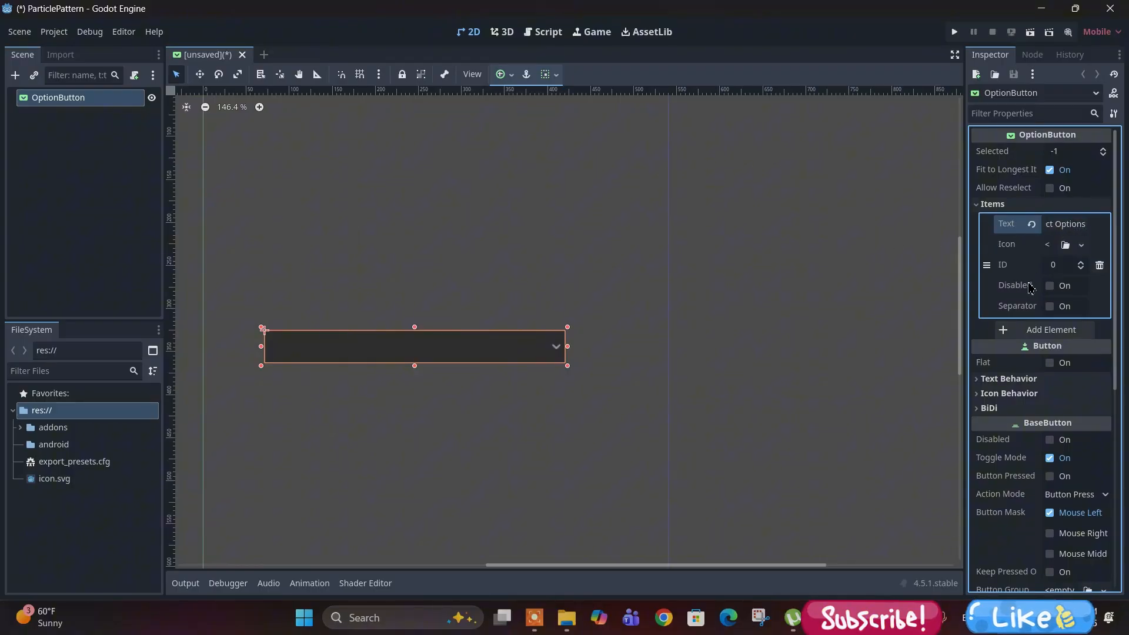
Add three more items to the OptionButton with the texts "Options 1", "Option 2" and "Option 3".
left_click(1006, 332)
left_click(1064, 331)
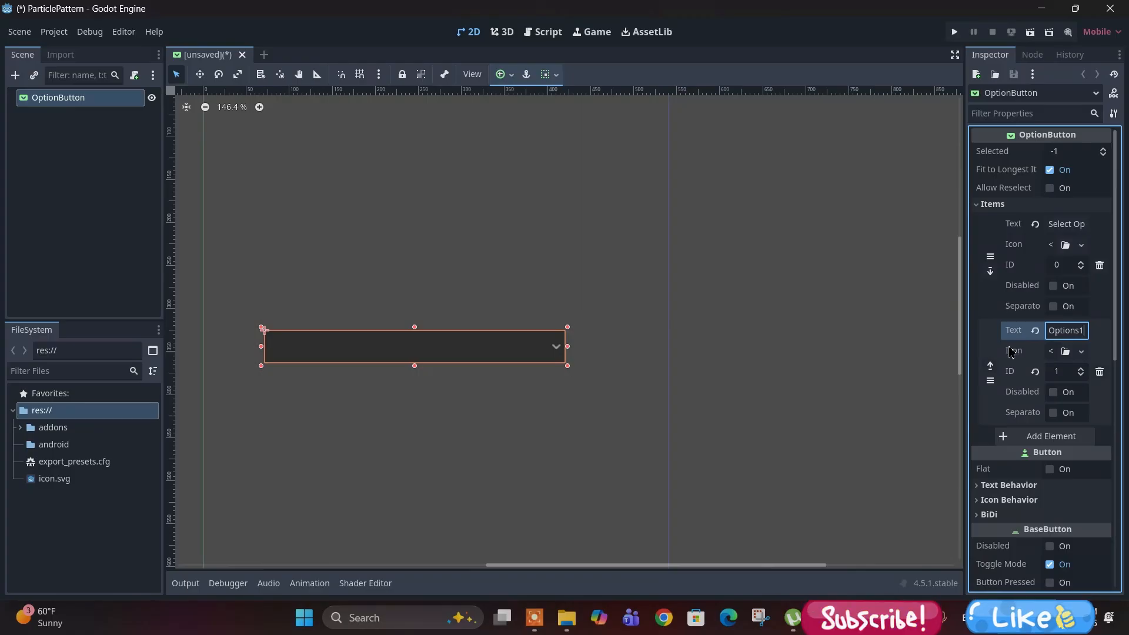
scroll(1011, 348, "down", 3)
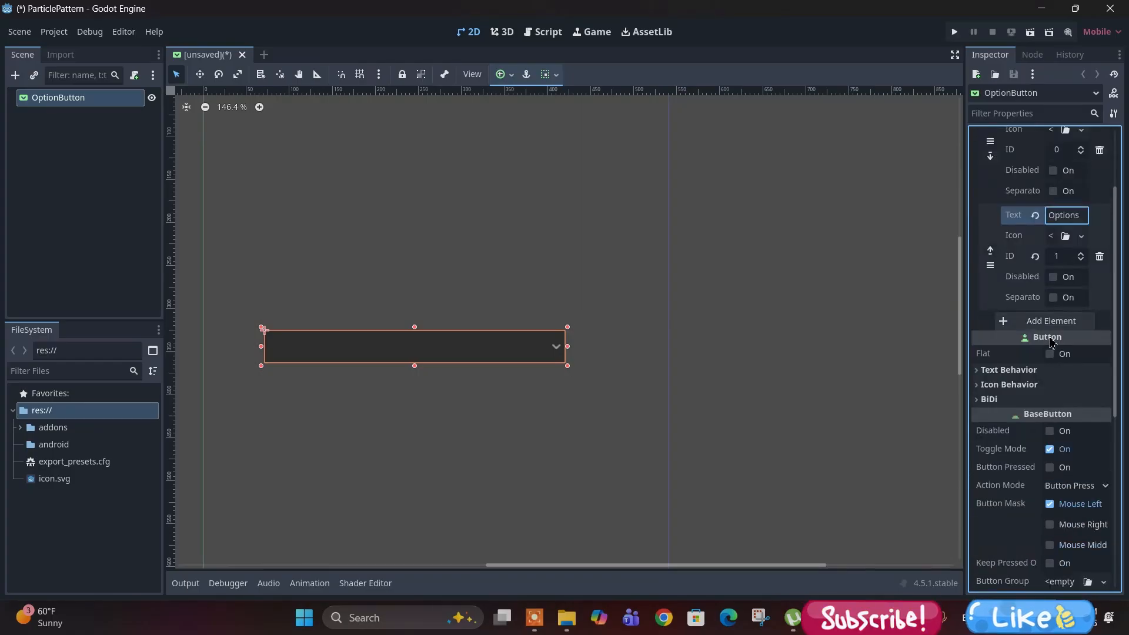
left_click(1051, 320)
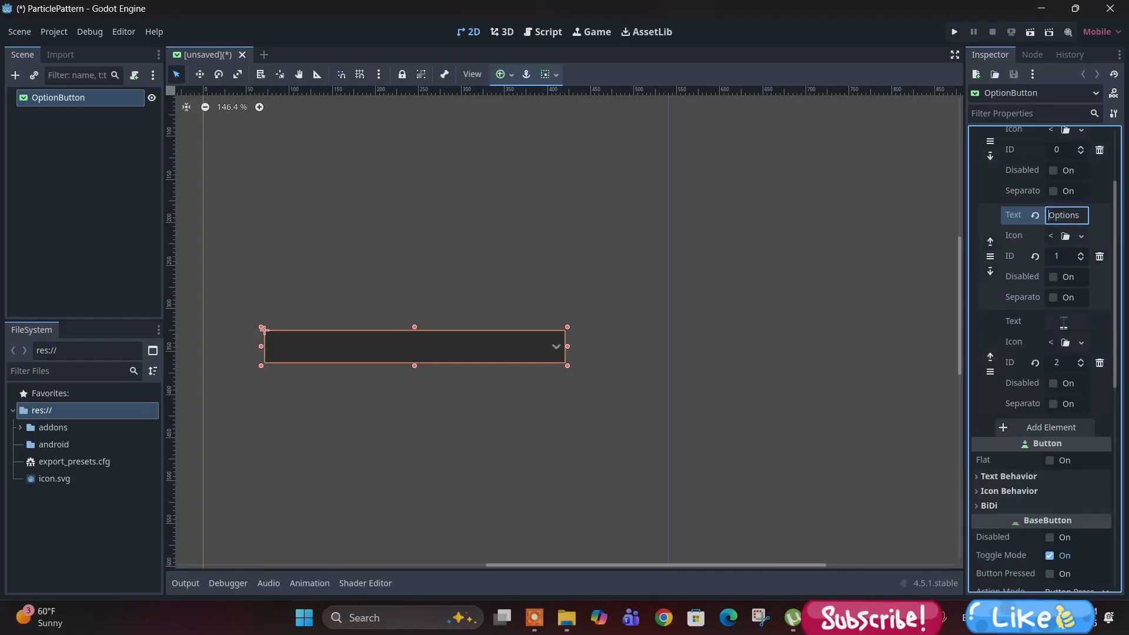
left_click(1064, 322)
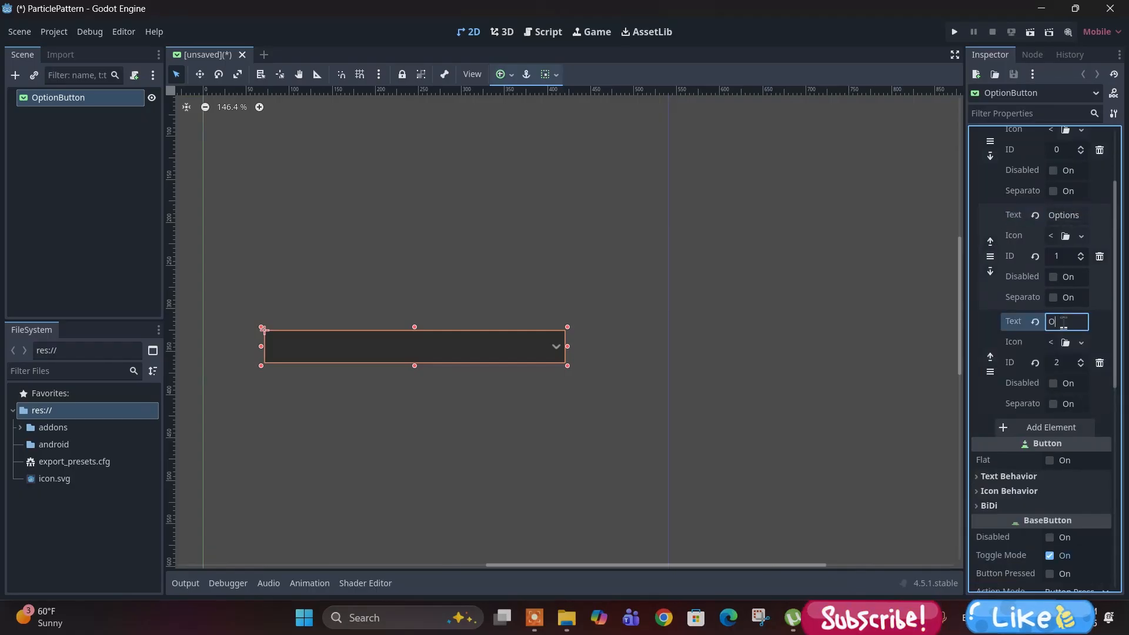
type("Option 2")
scroll(1049, 351, "down", 3)
left_click(1036, 310)
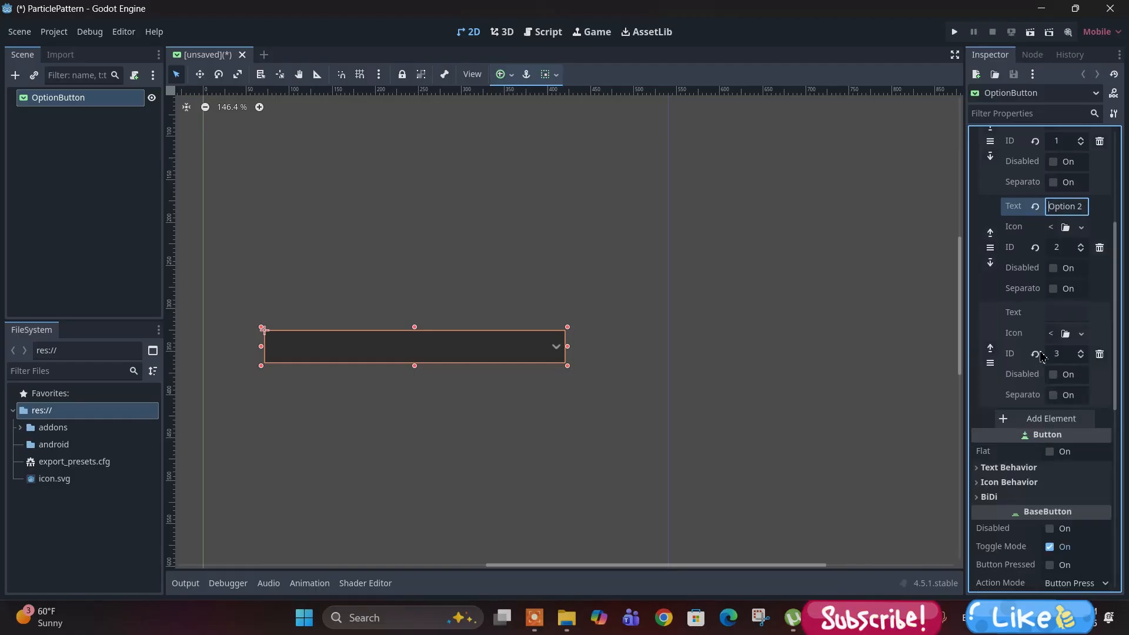
left_click(1066, 313)
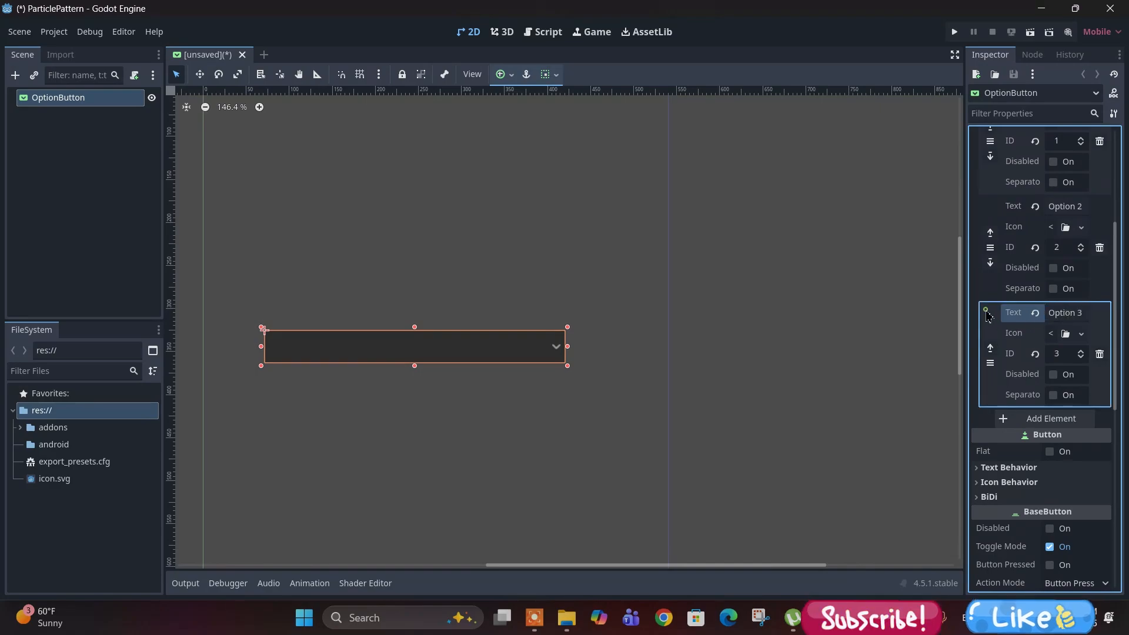
Review the texts and IDs of all items in the OptionButton's list.
scroll(992, 303, "up", 5)
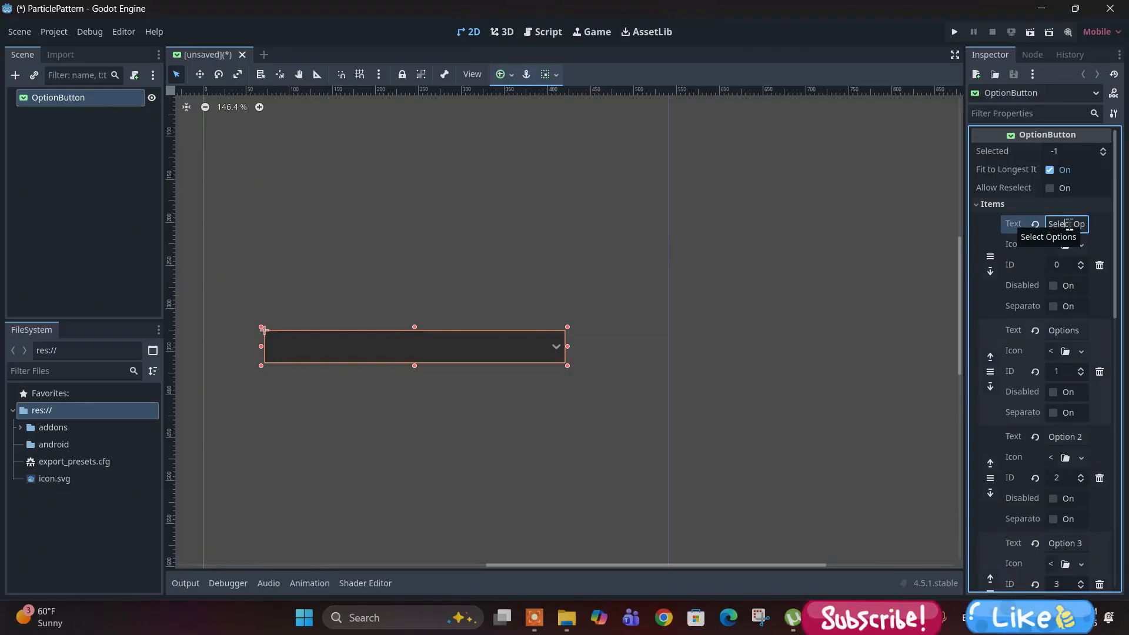
left_click(1052, 224)
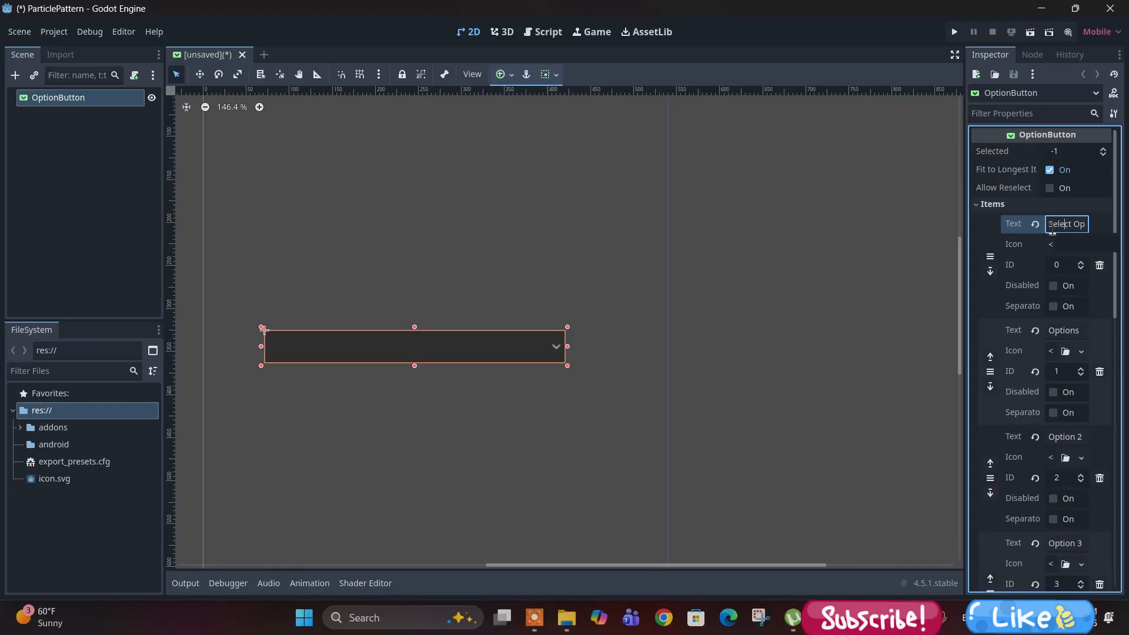
left_click_drag(1048, 225, 1115, 227)
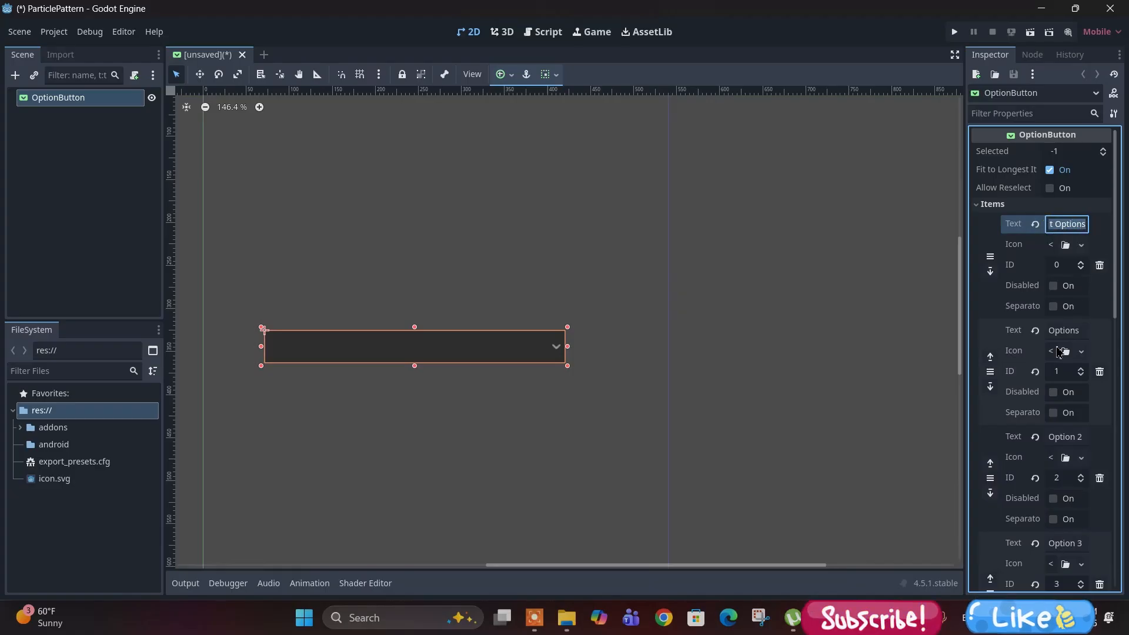
scroll(1058, 352, "down", 3)
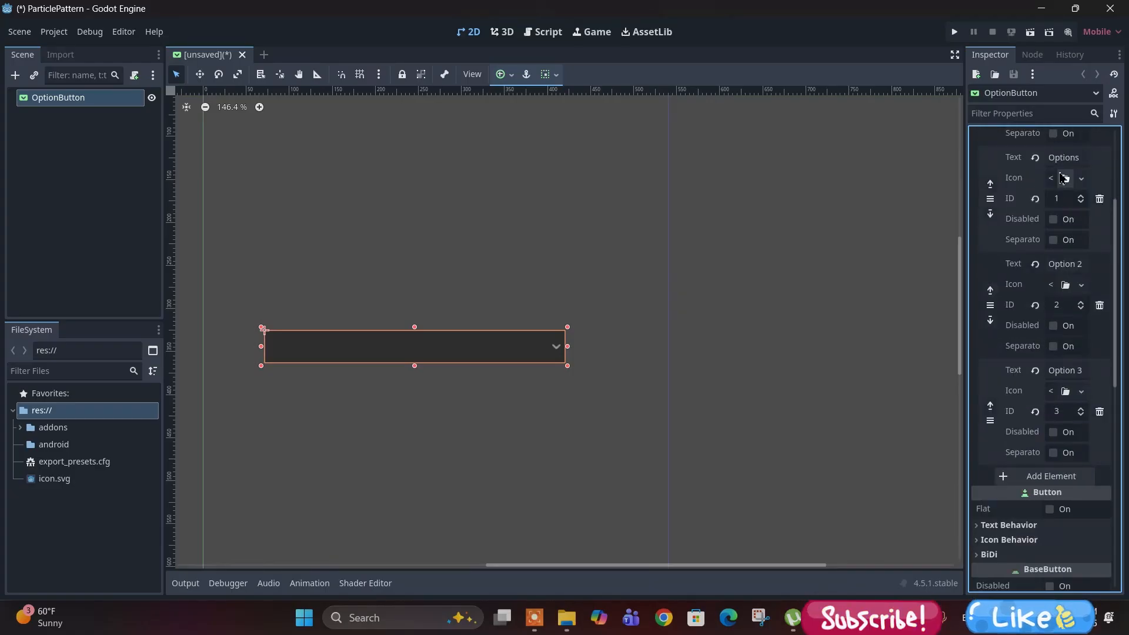
scroll(1057, 442, "up", 3)
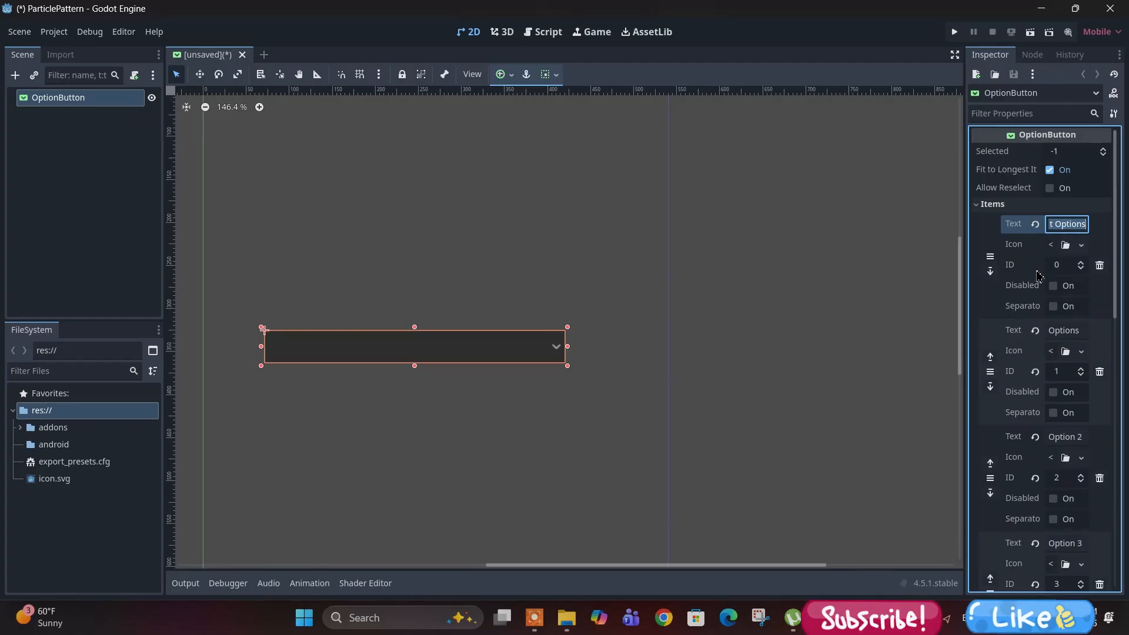
scroll(1061, 294, "down", 1)
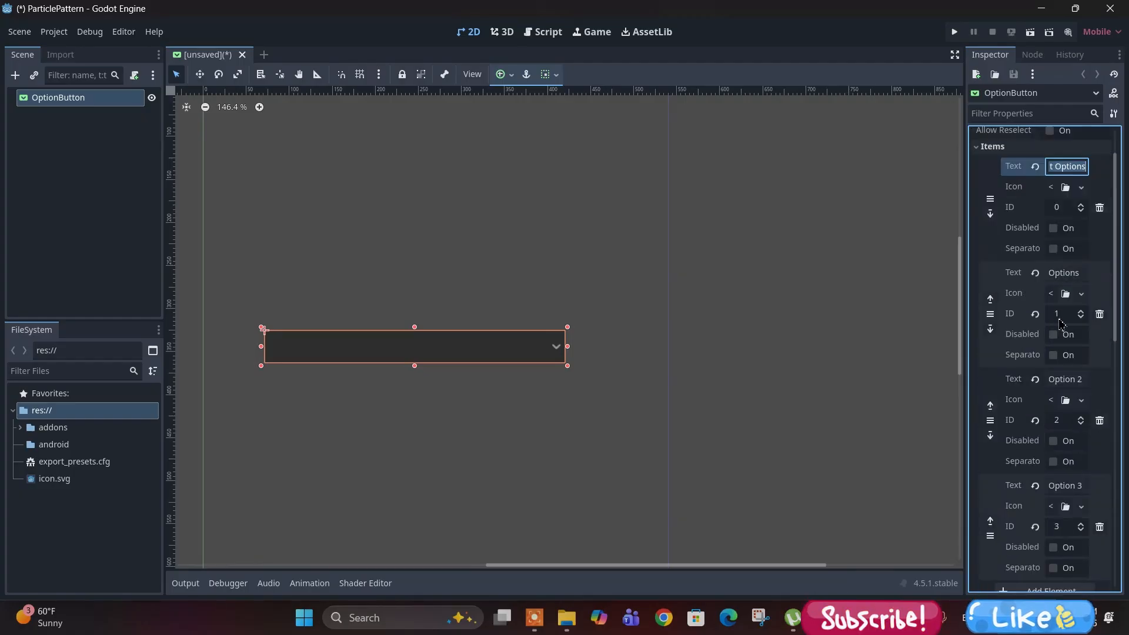
scroll(1058, 376, "up", 1)
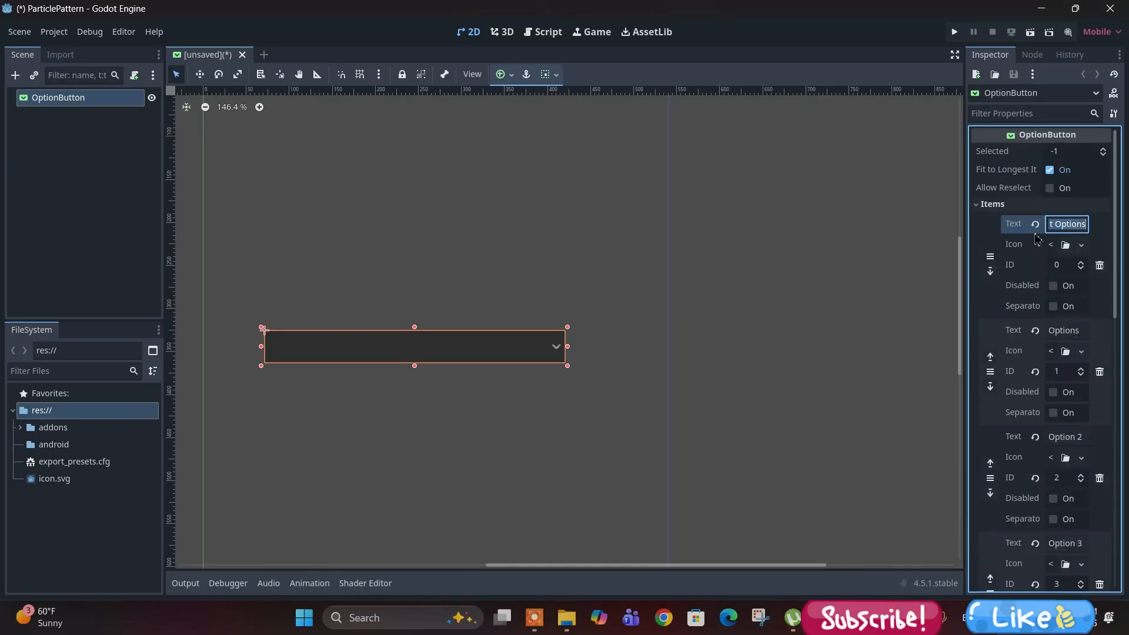
Set the OptionButton's Selected index to 0 so the first item is the default choice.
left_click(999, 159)
left_click(1064, 152)
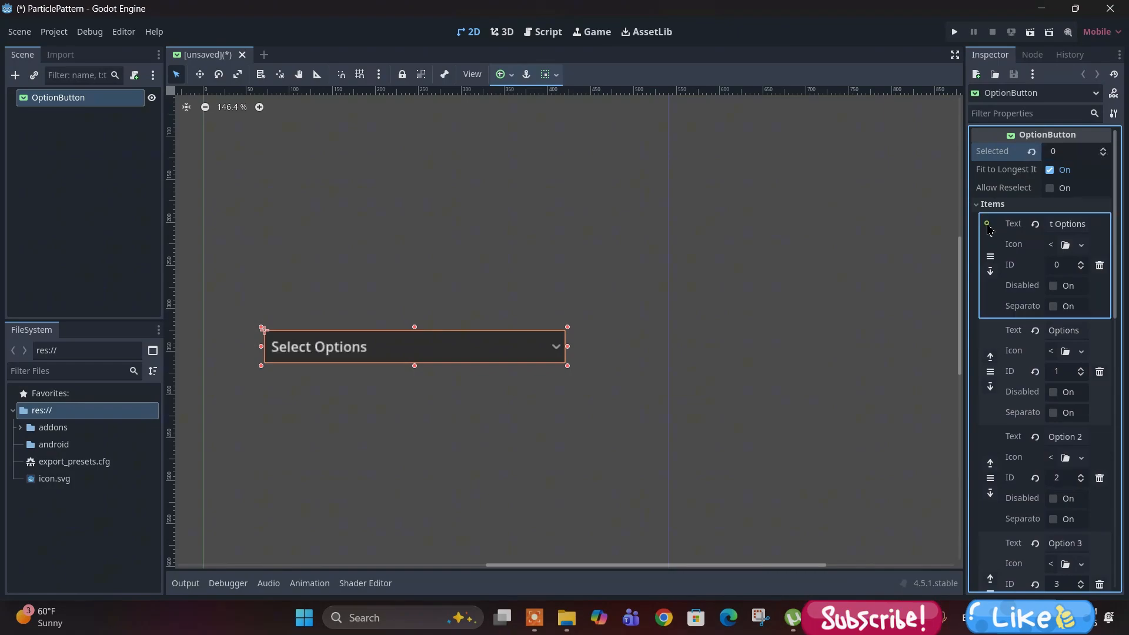
key("Return")
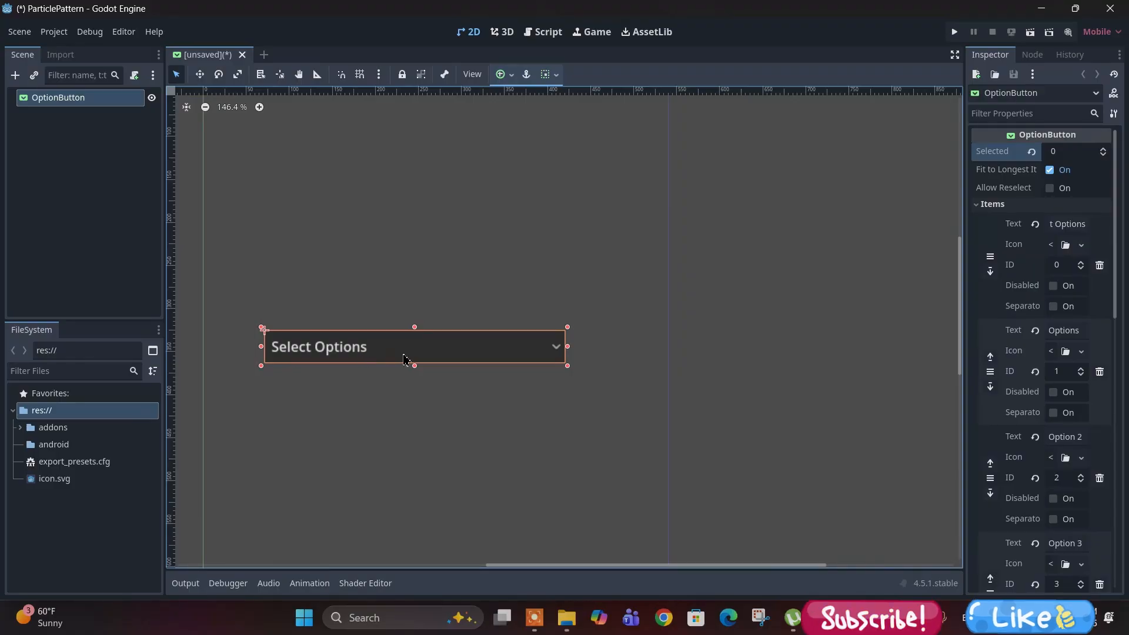
left_click(398, 409)
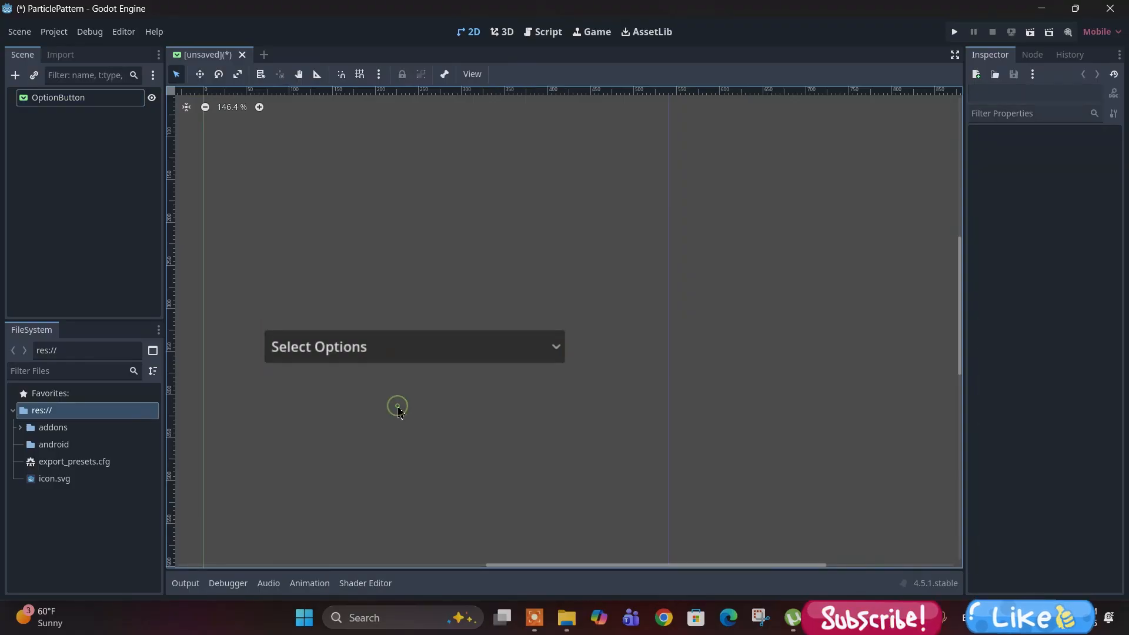
left_click(464, 353)
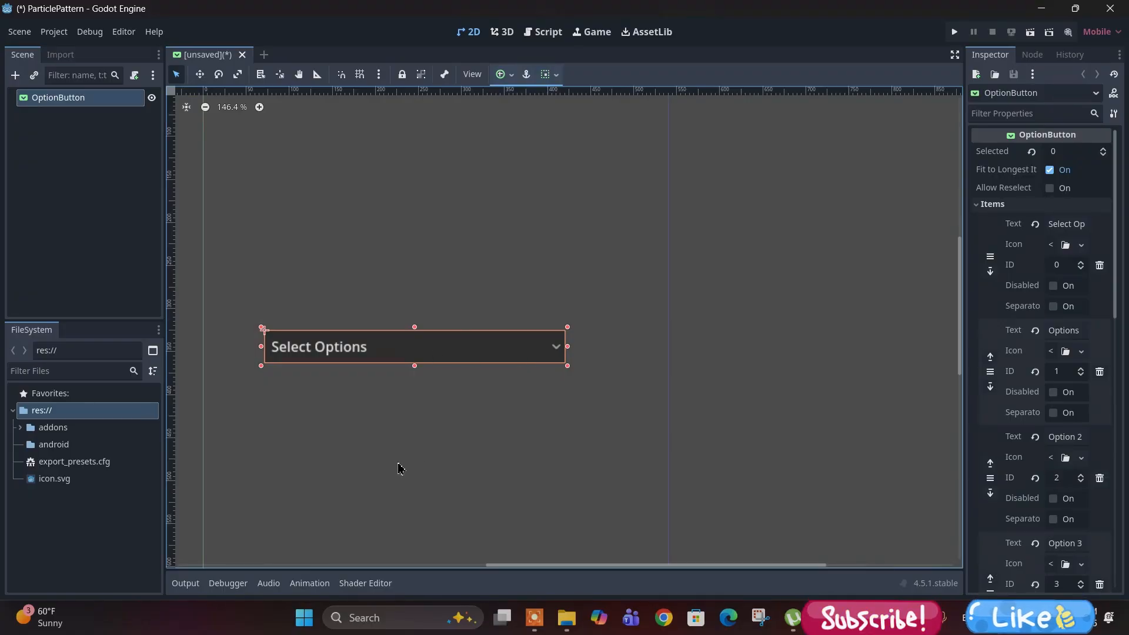
left_click(533, 267)
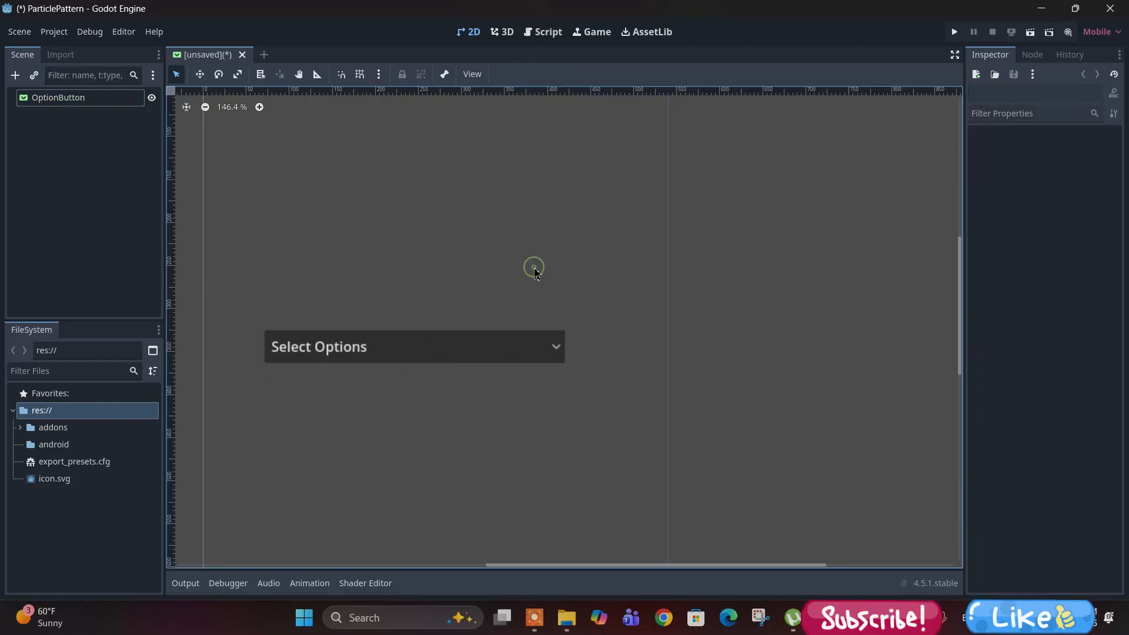
left_click(359, 352)
left_click(361, 374)
Run the current scene, saving it as option_button.tscn in the project's root folder.
left_click(1031, 32)
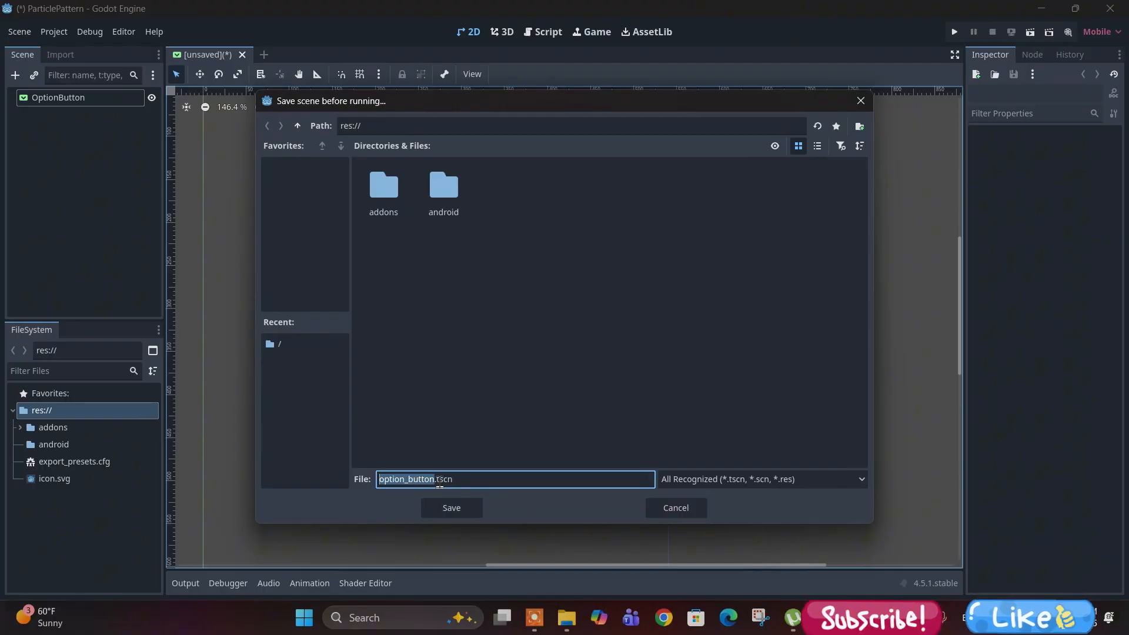
left_click(452, 508)
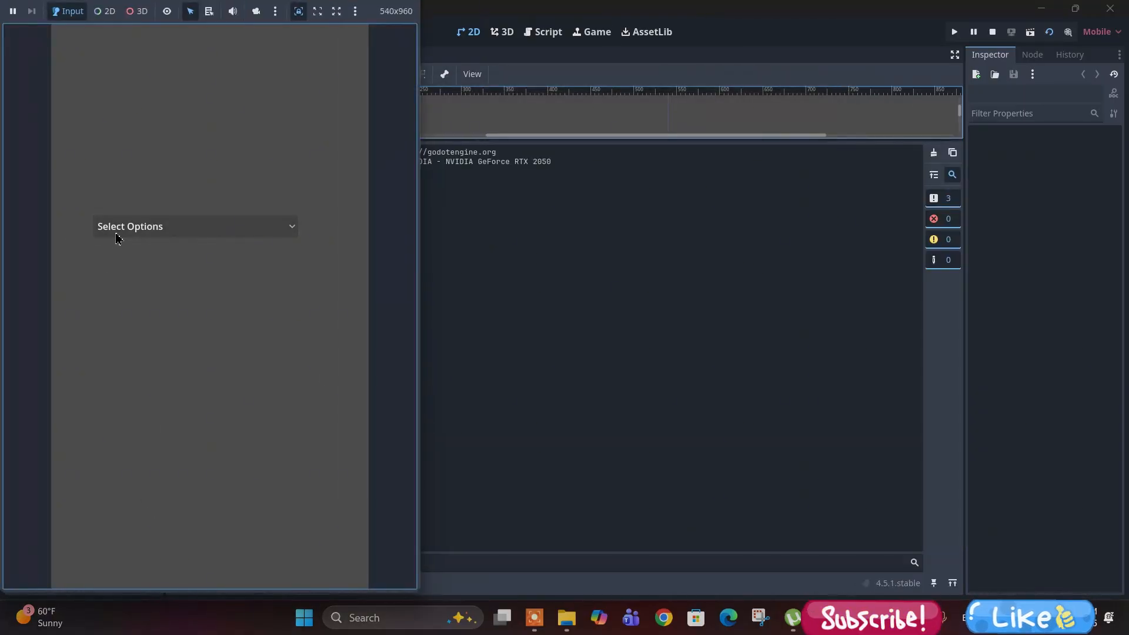
Test the running dropdown by choosing Options 1, Option 3, Option 2 and Select Options in turn, reopen its list once, and stop the scene.
left_click(239, 229)
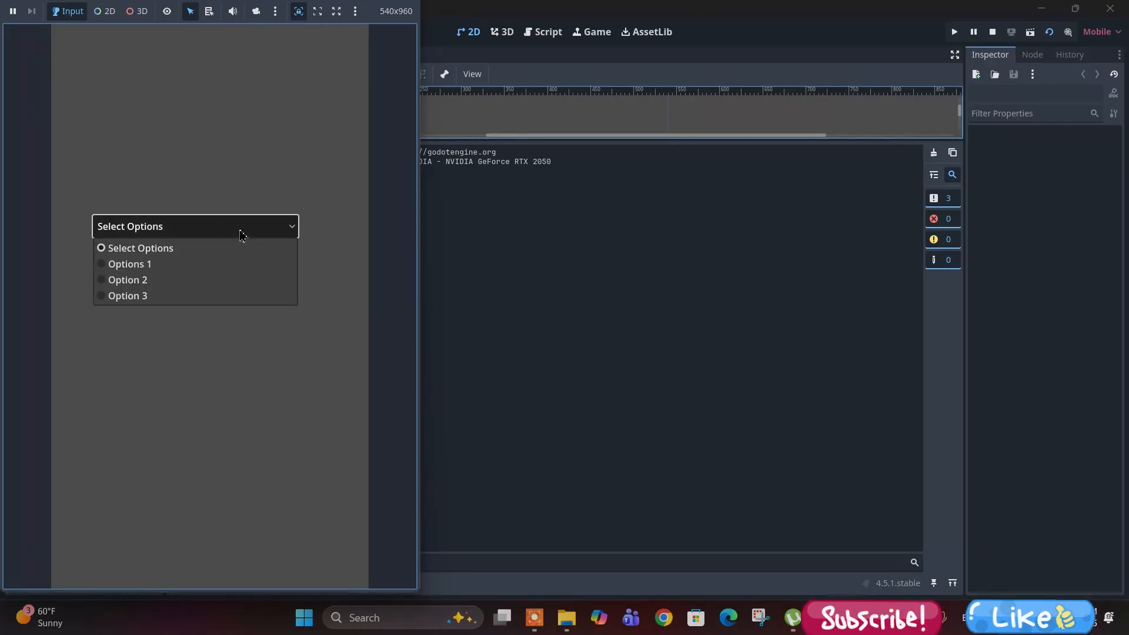
left_click(131, 264)
left_click(168, 226)
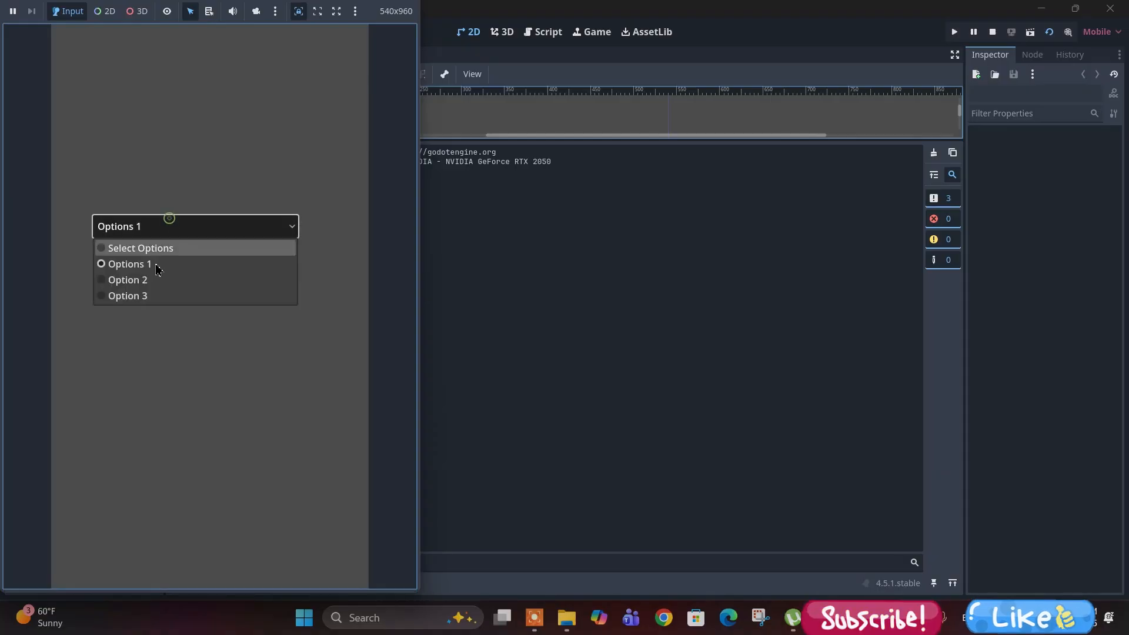
left_click(141, 295)
left_click(161, 228)
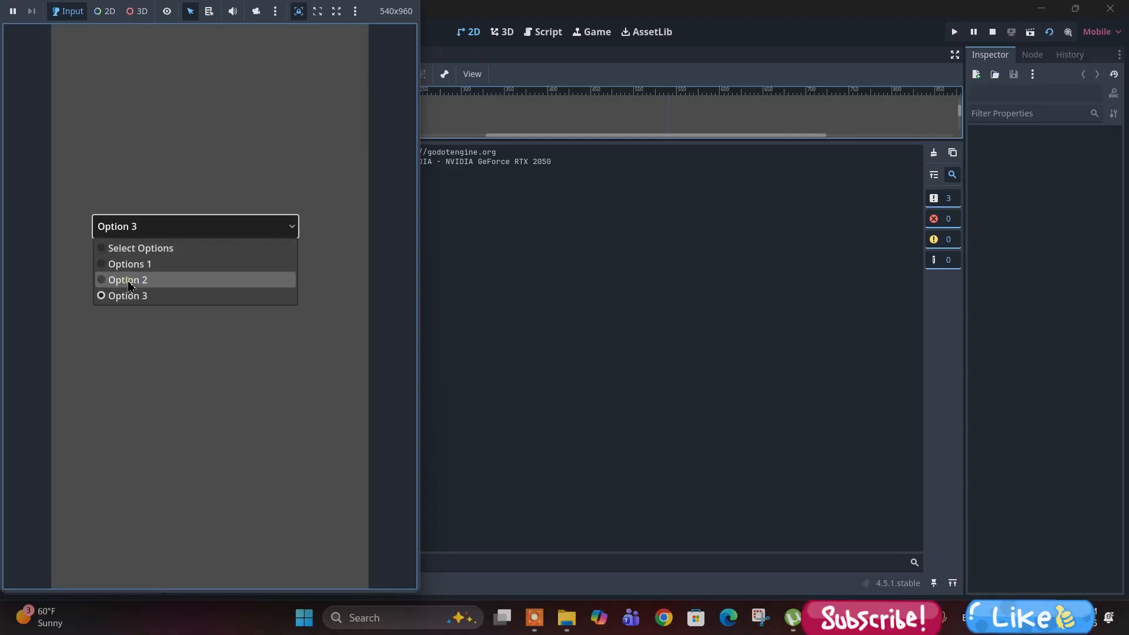
left_click(136, 280)
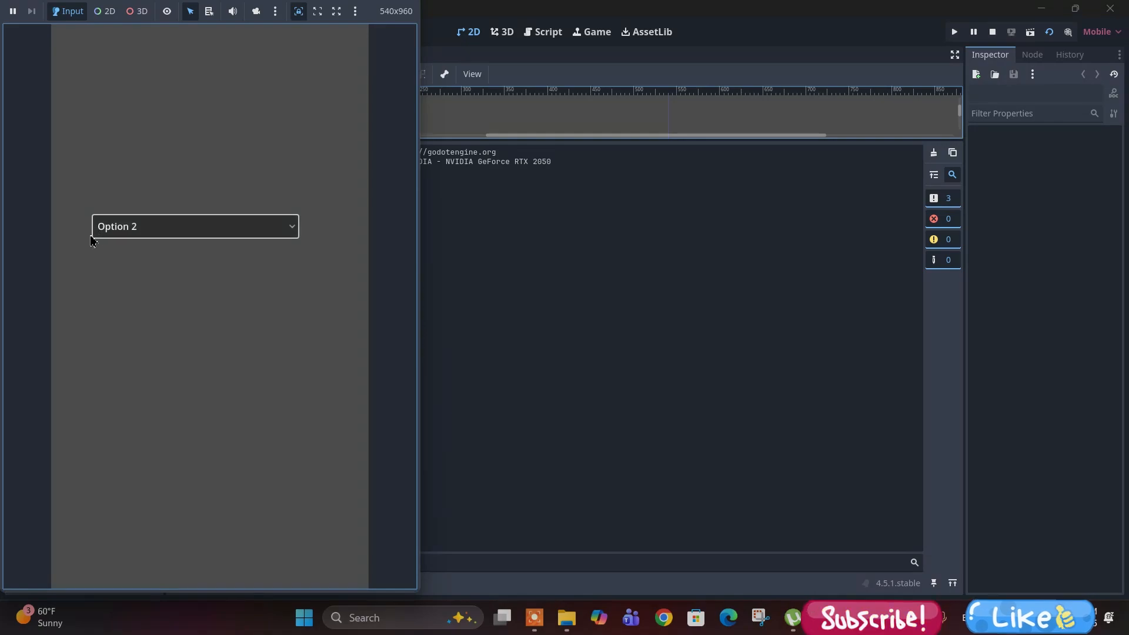
left_click(183, 228)
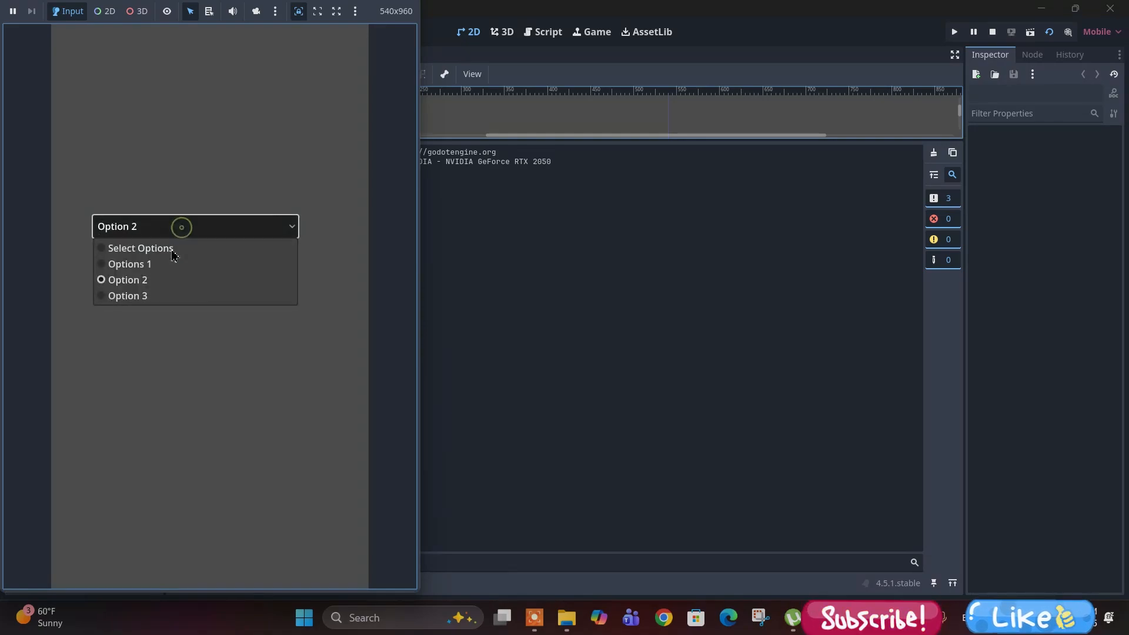
left_click(152, 253)
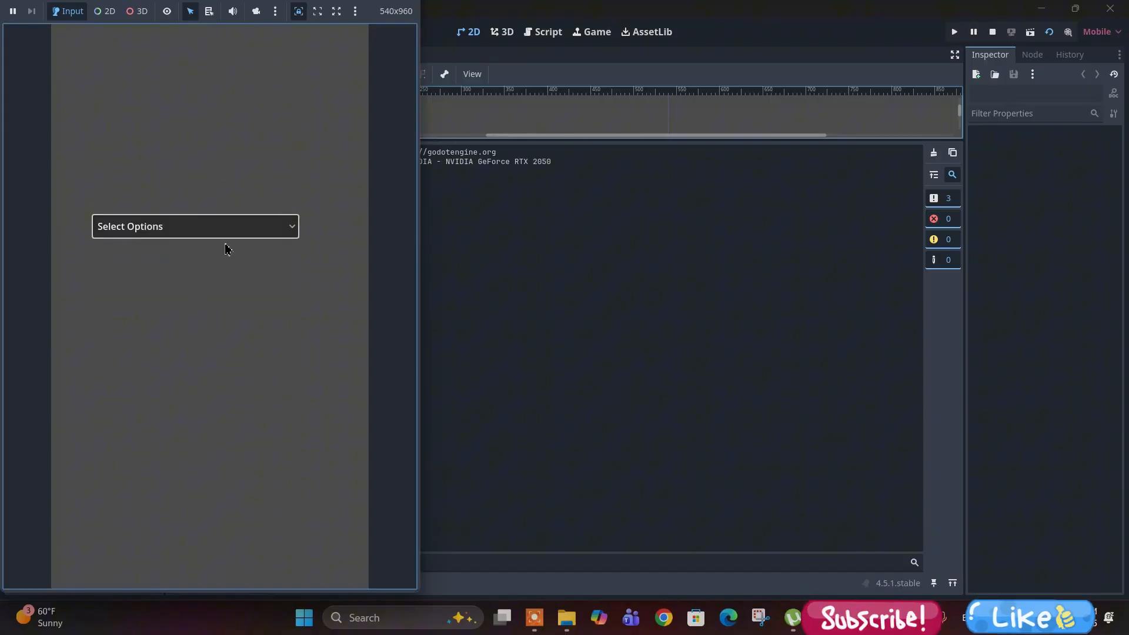
left_click(195, 229)
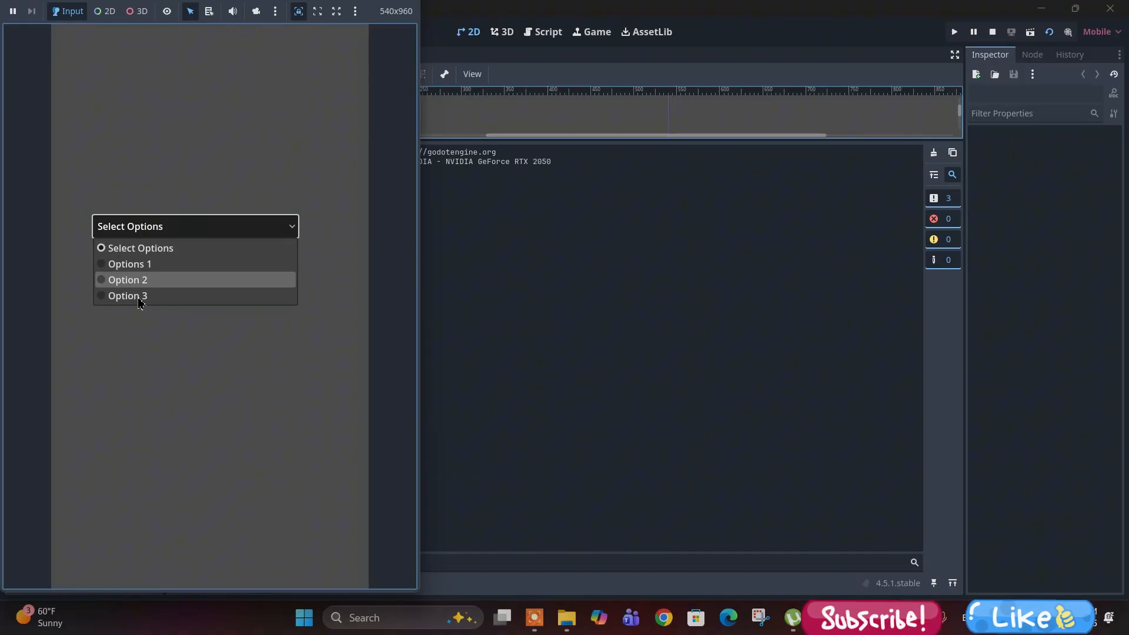
left_click(253, 371)
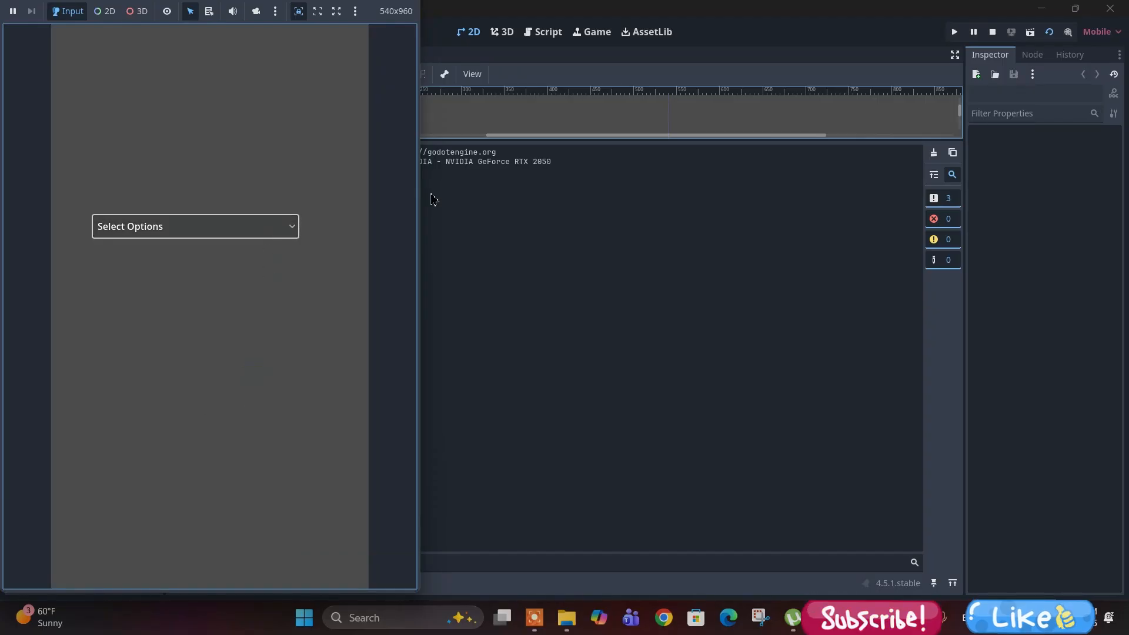
left_click(996, 34)
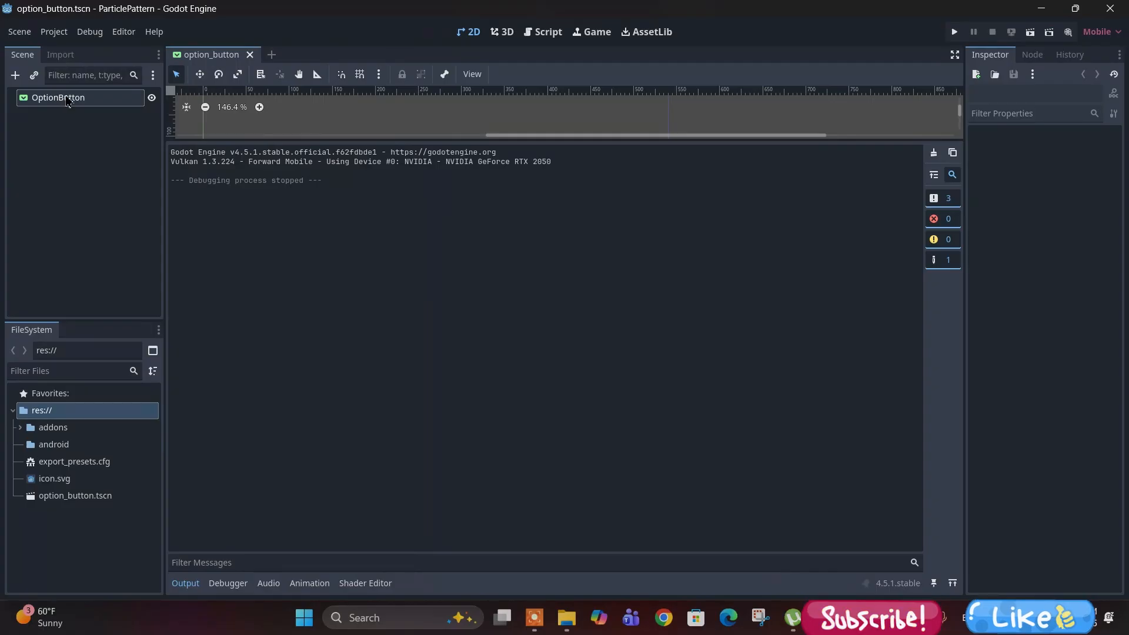
Expand the OptionButton node's Theme Overrides and shrink the output area so the dropdown shows in the 2D viewport.
left_click(67, 99)
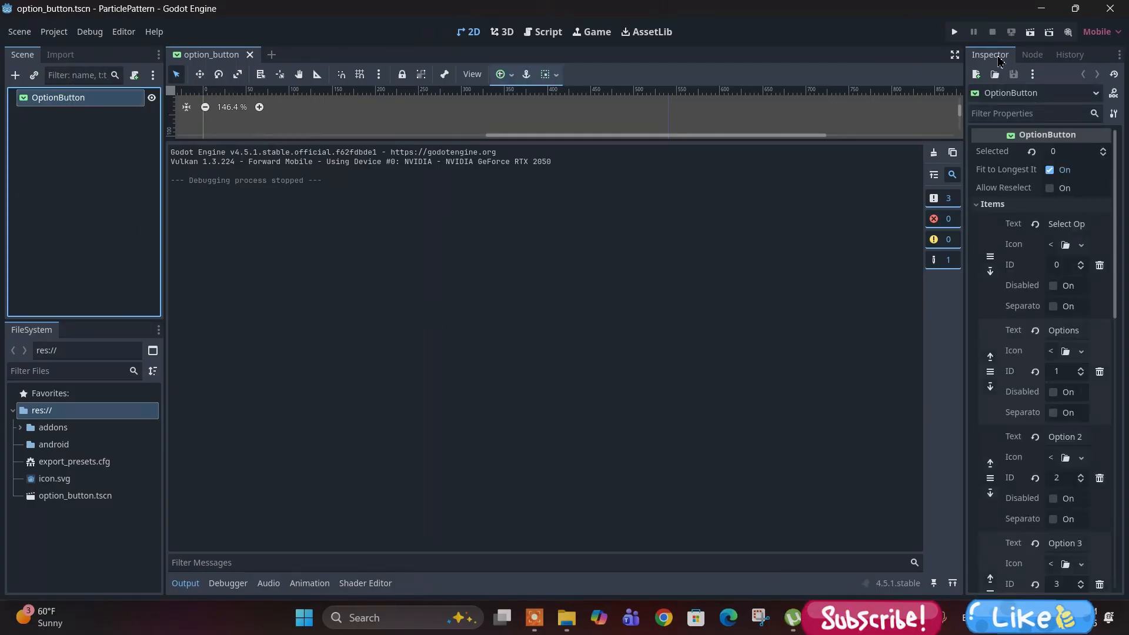
scroll(1041, 255, "down", 10)
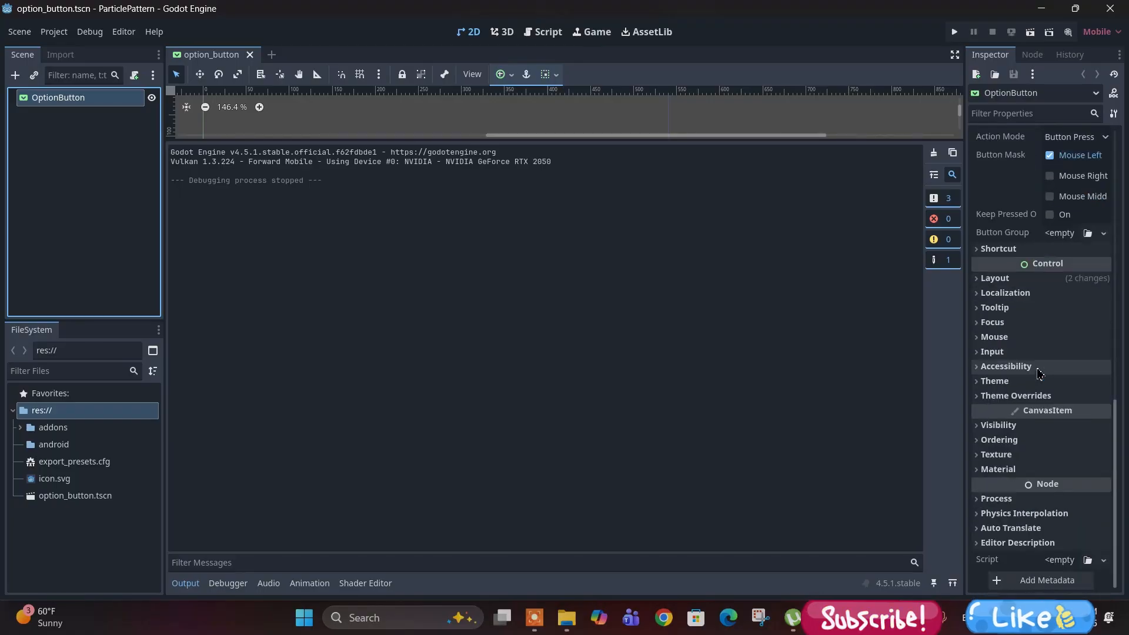
left_click(1017, 397)
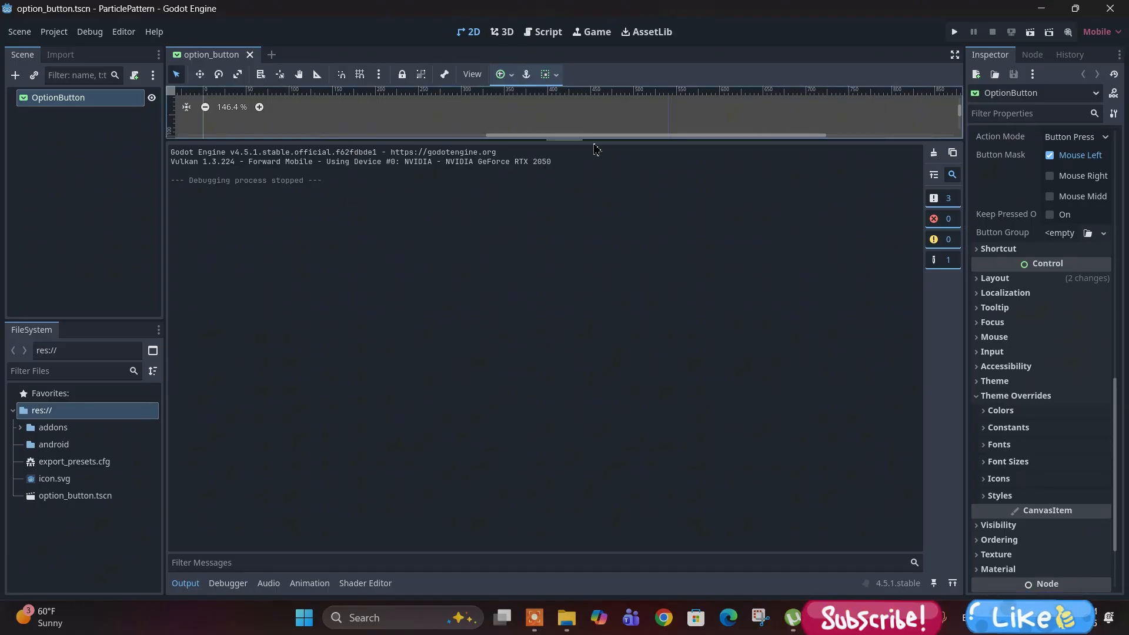
left_click_drag(594, 142, 598, 477)
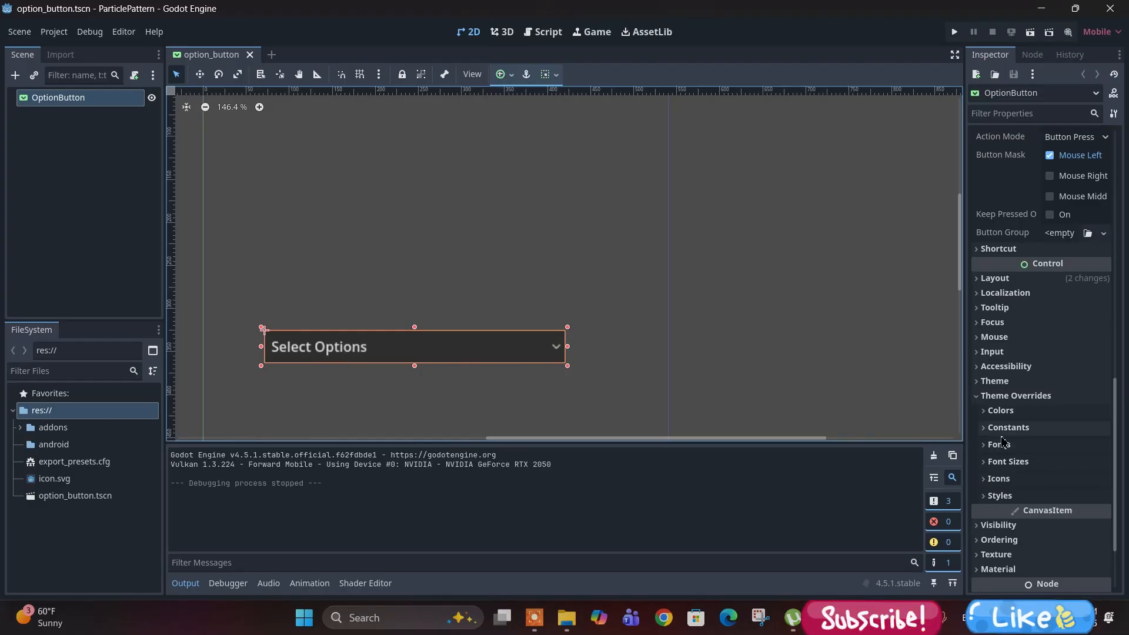
Override the OptionButton's Normal style with a new StyleBoxFlat.
left_click(994, 410)
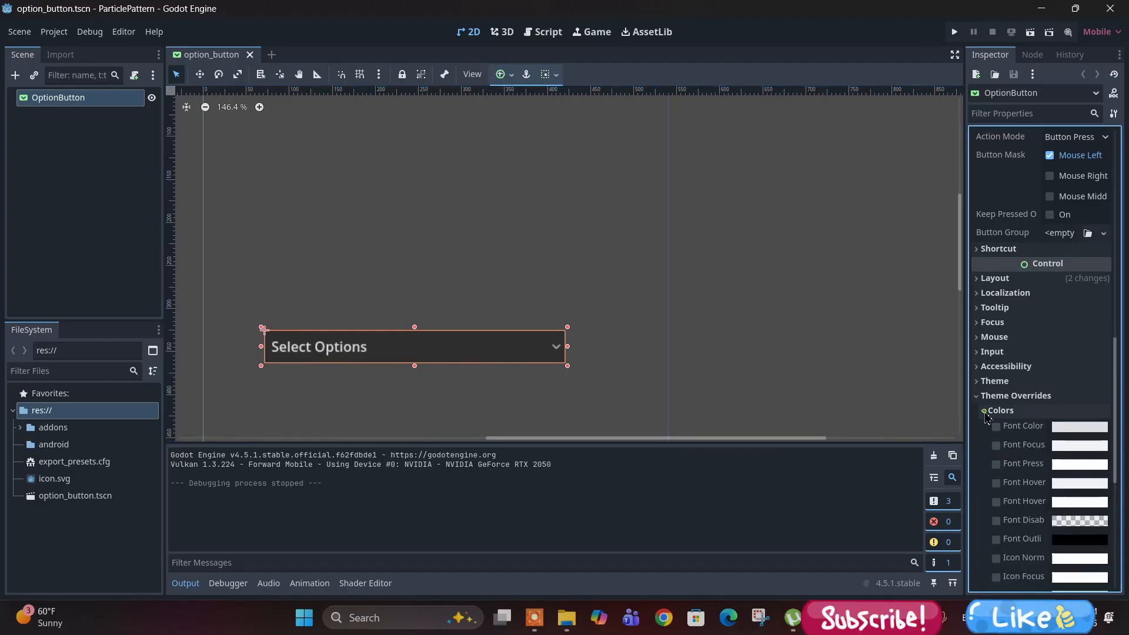
left_click(994, 411)
scroll(997, 405, "down", 3)
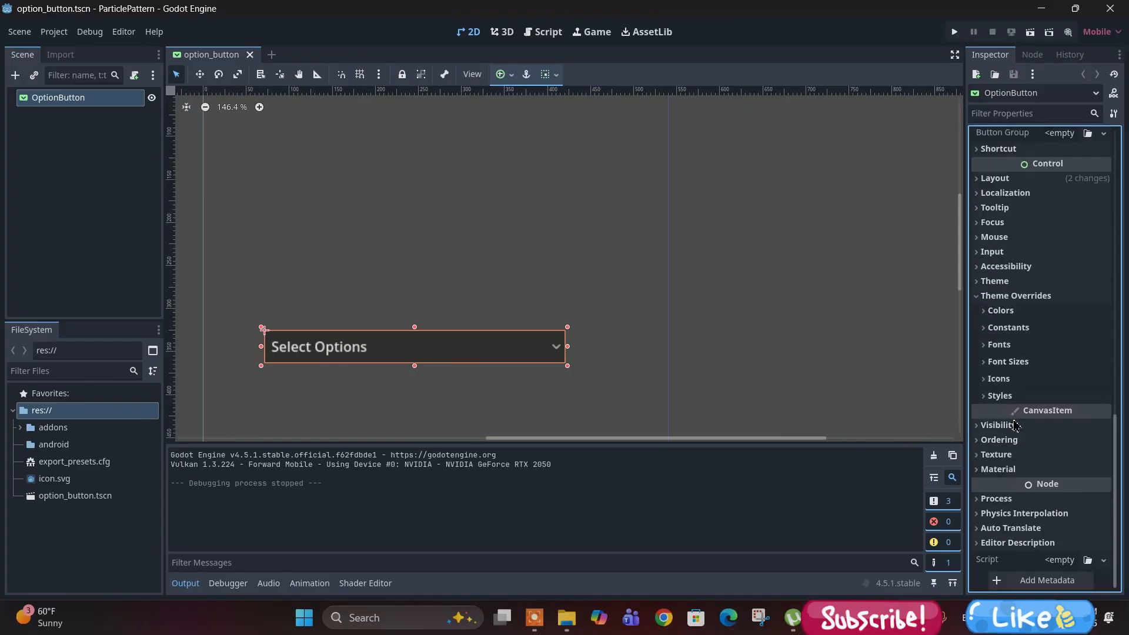
left_click(990, 397)
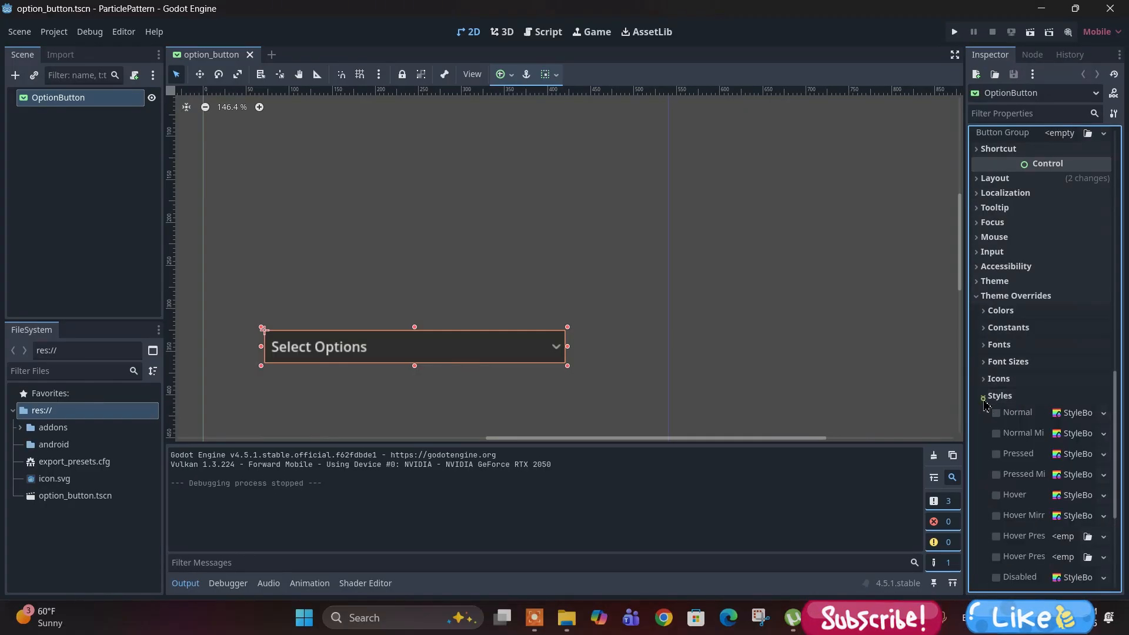
scroll(1072, 476, "down", 5)
scroll(1071, 476, "up", 5)
left_click(1073, 414)
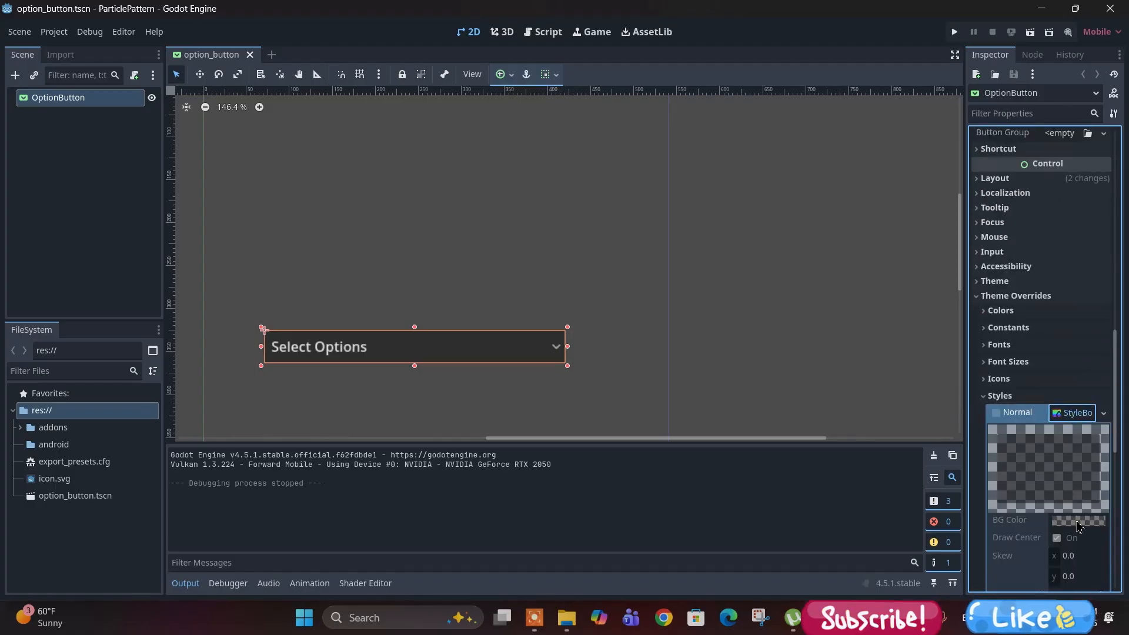
left_click(1079, 413)
left_click(1103, 413)
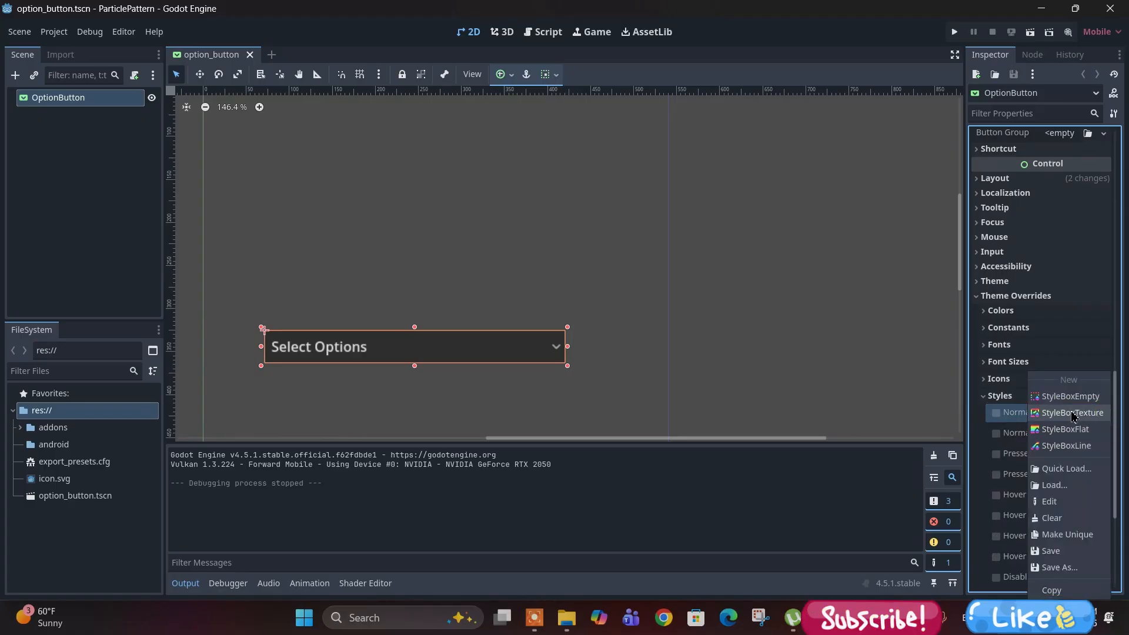
left_click(1069, 435)
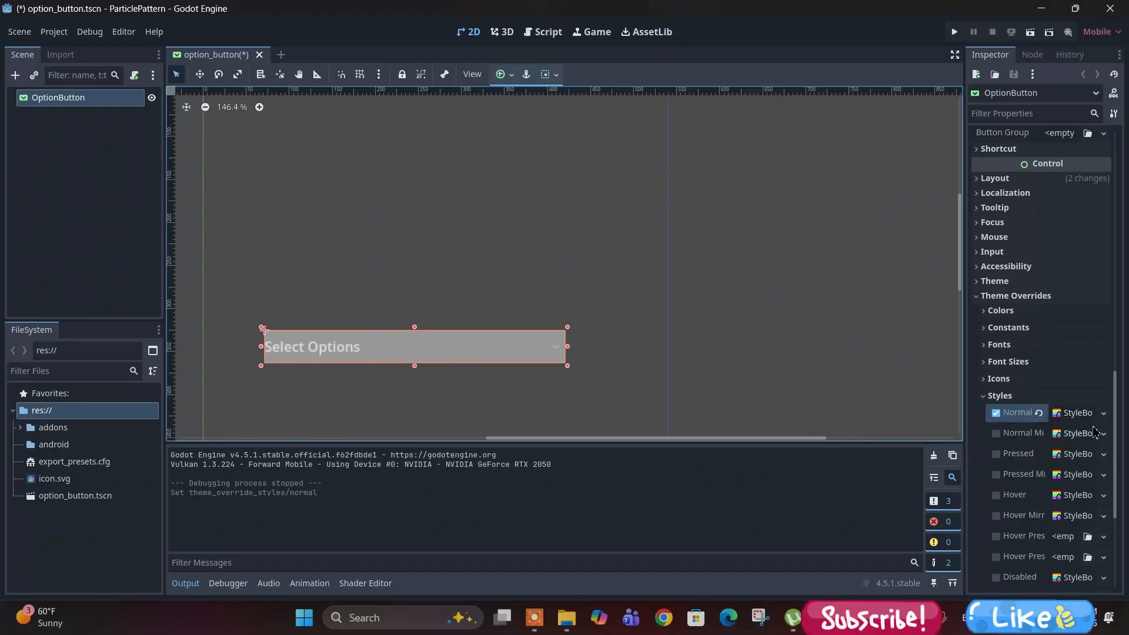
Set the BG Color of the Normal StyleBoxFlat to the blue 49a2db.
left_click(1078, 412)
left_click(1078, 521)
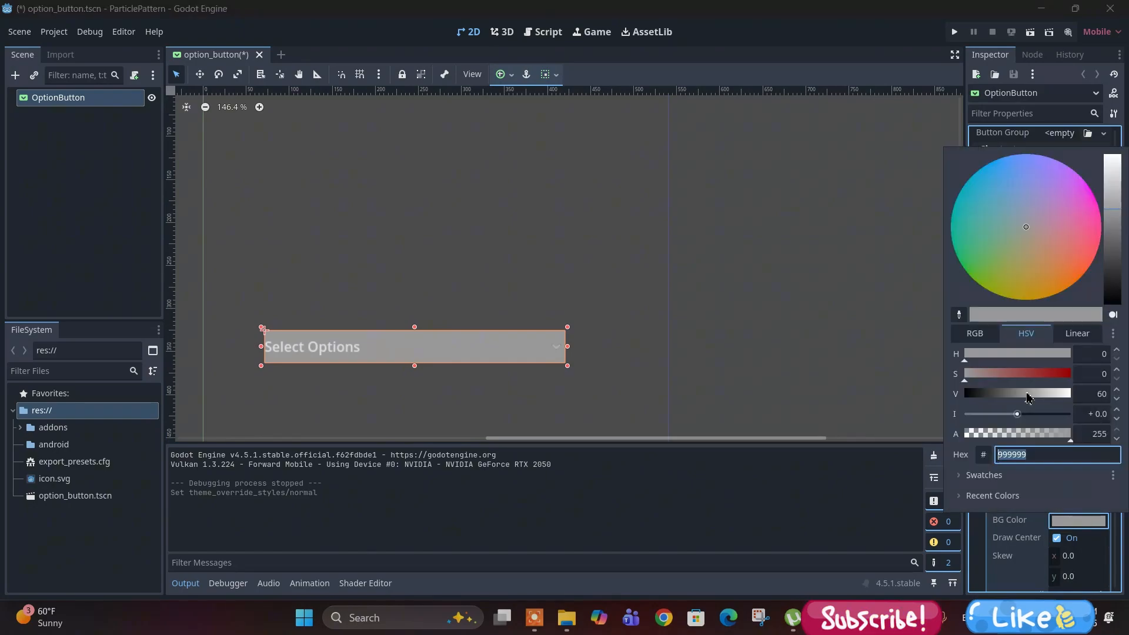
left_click_drag(1018, 231, 999, 184)
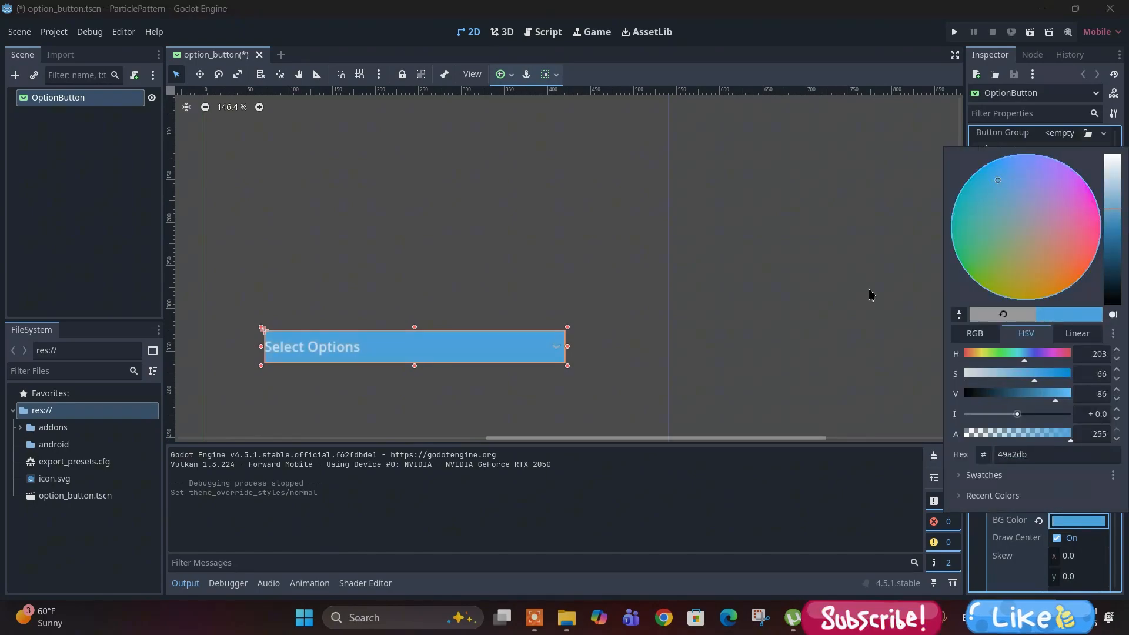
left_click(614, 350)
left_click(408, 390)
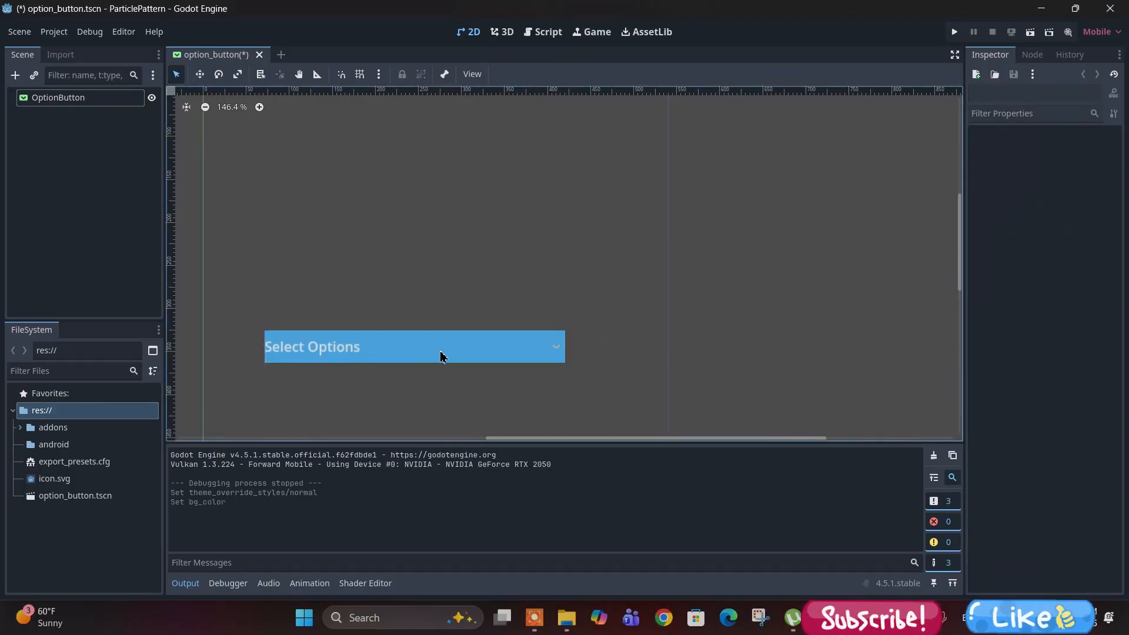
left_click(501, 356)
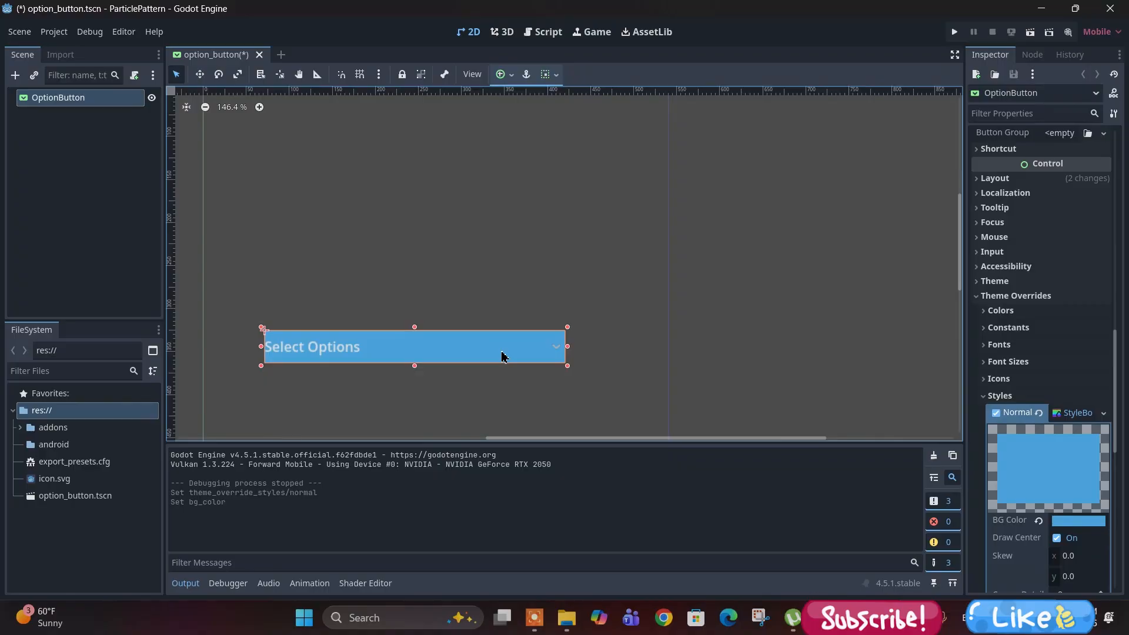
Run the current scene twice, opening the dropdown list each time to check the blue Normal style, and stop it after each check.
left_click(1029, 32)
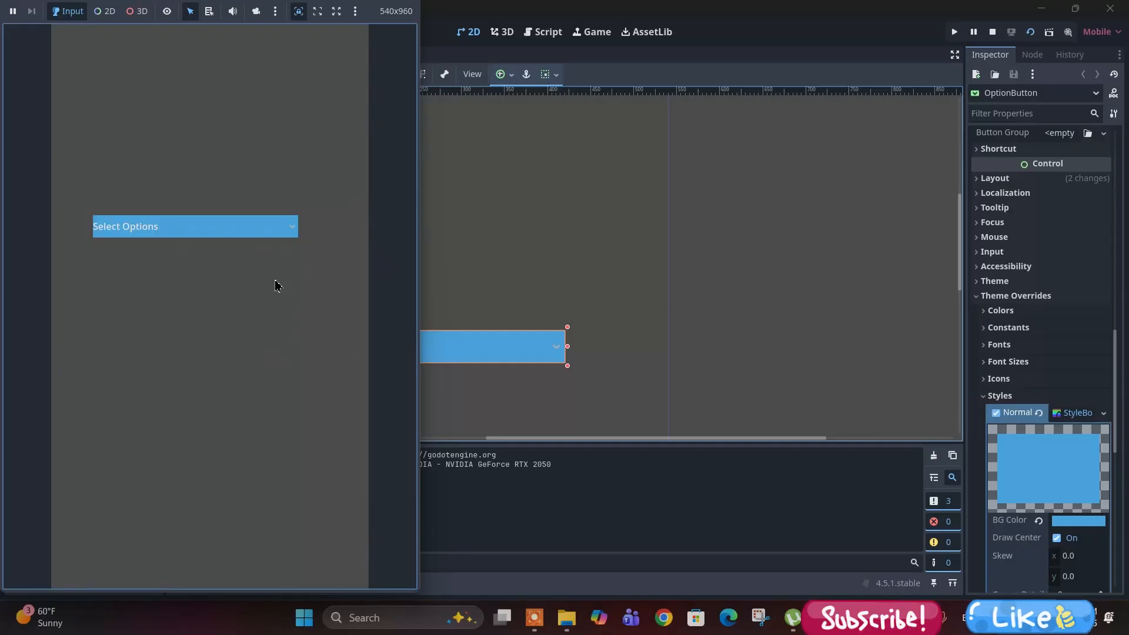
left_click(228, 228)
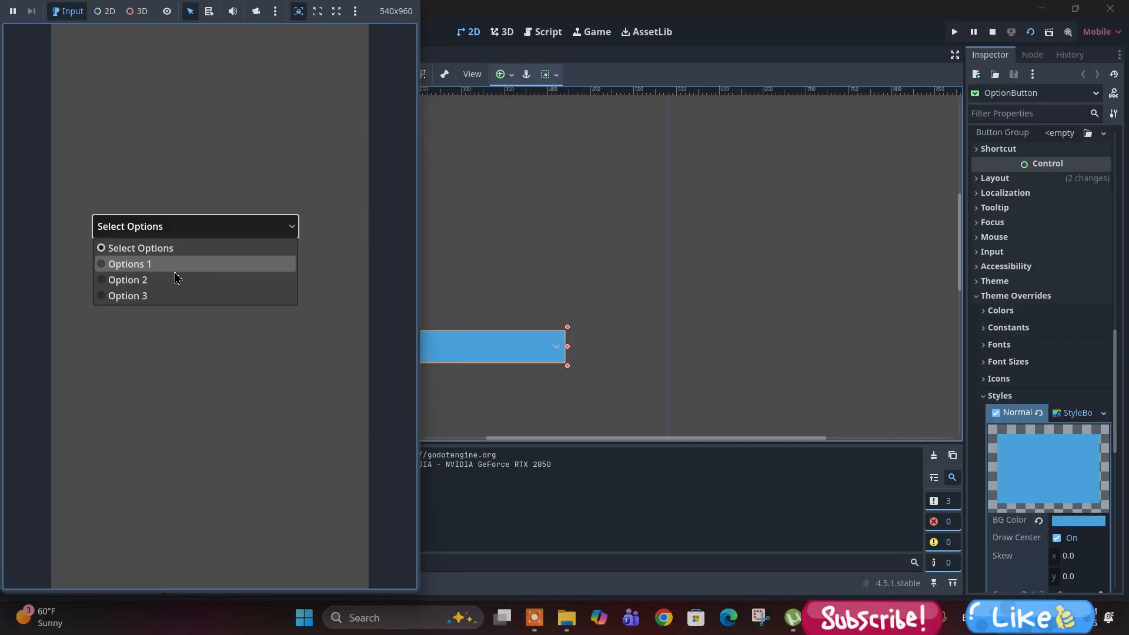
left_click(257, 348)
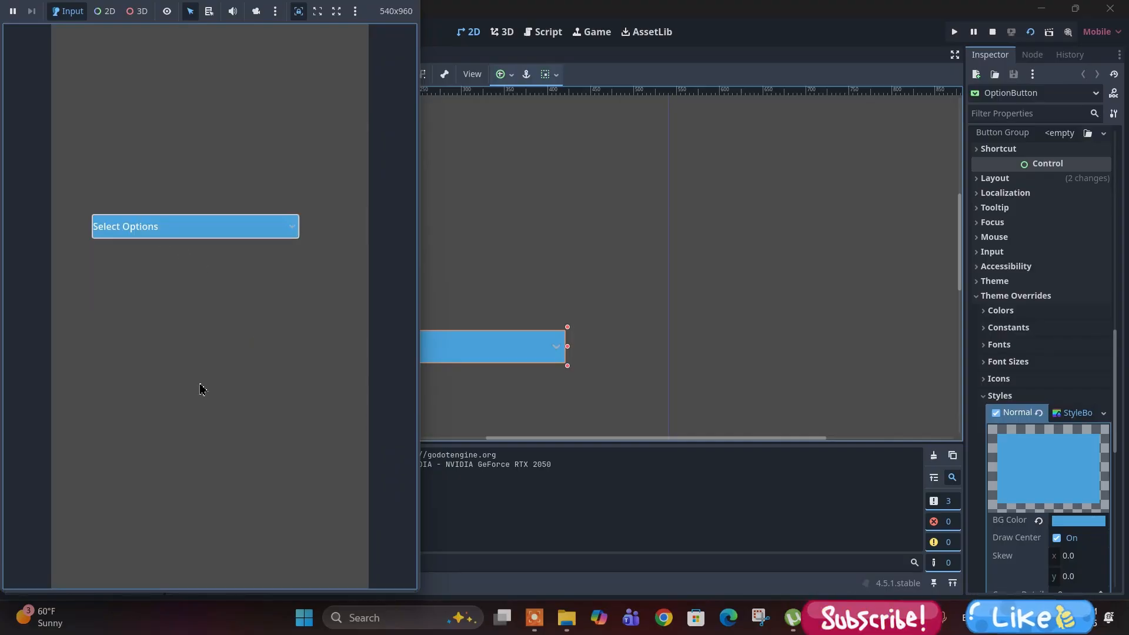
left_click(992, 32)
scroll(1081, 414, "down", 5)
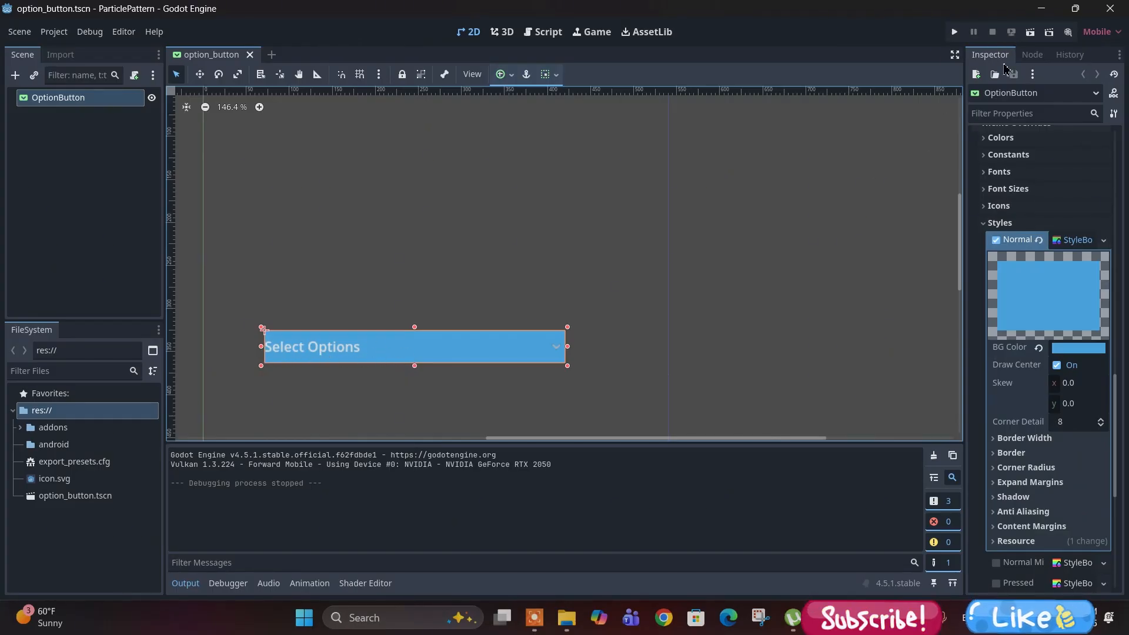
left_click(1030, 31)
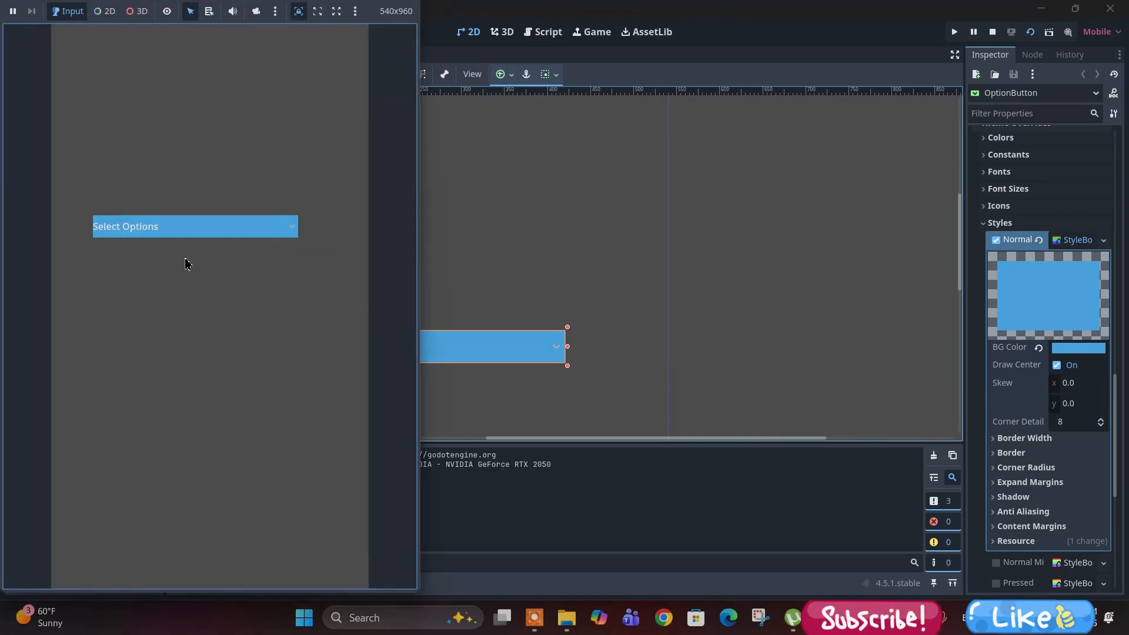
left_click(212, 230)
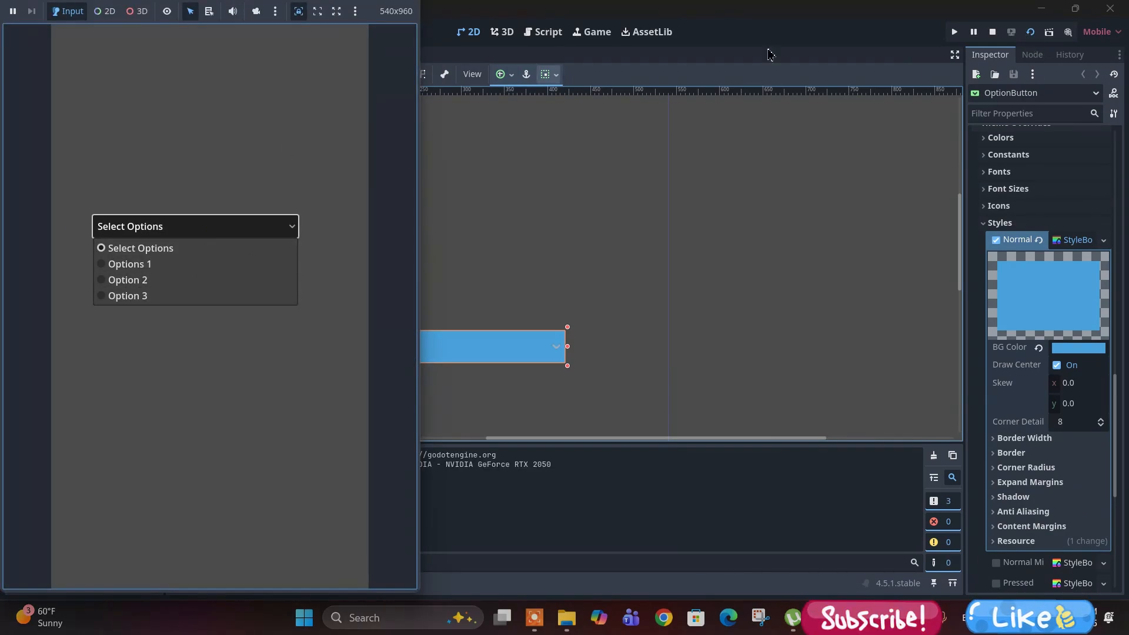
left_click(992, 31)
Override the OptionButton's font size with 40 px.
scroll(1008, 427, "down", 3)
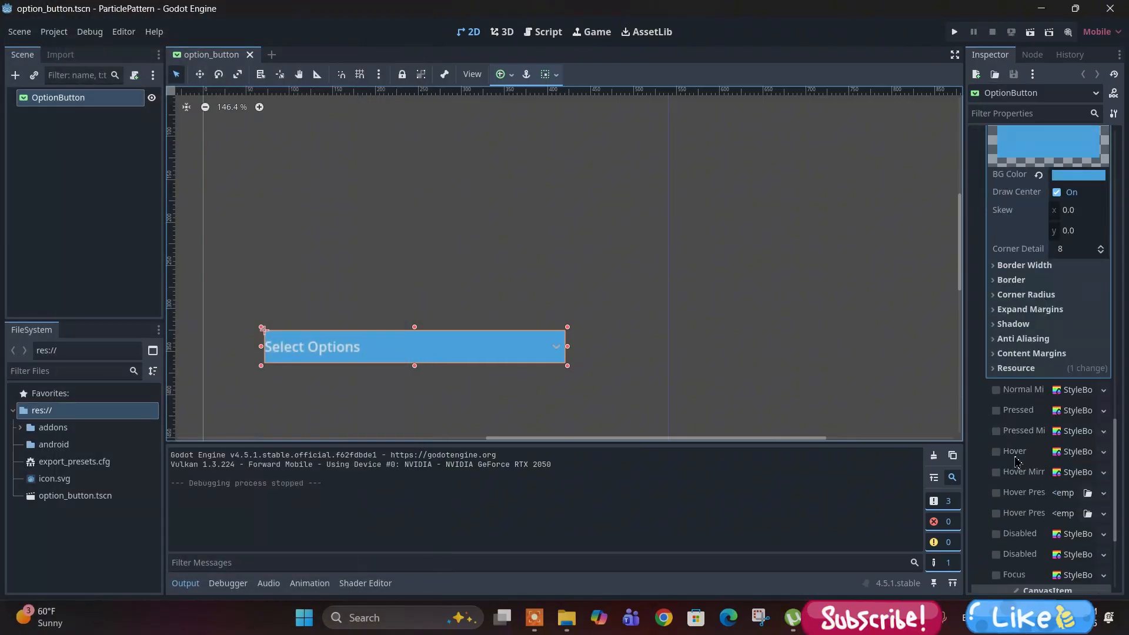
scroll(1004, 353, "up", 5)
left_click(1003, 305)
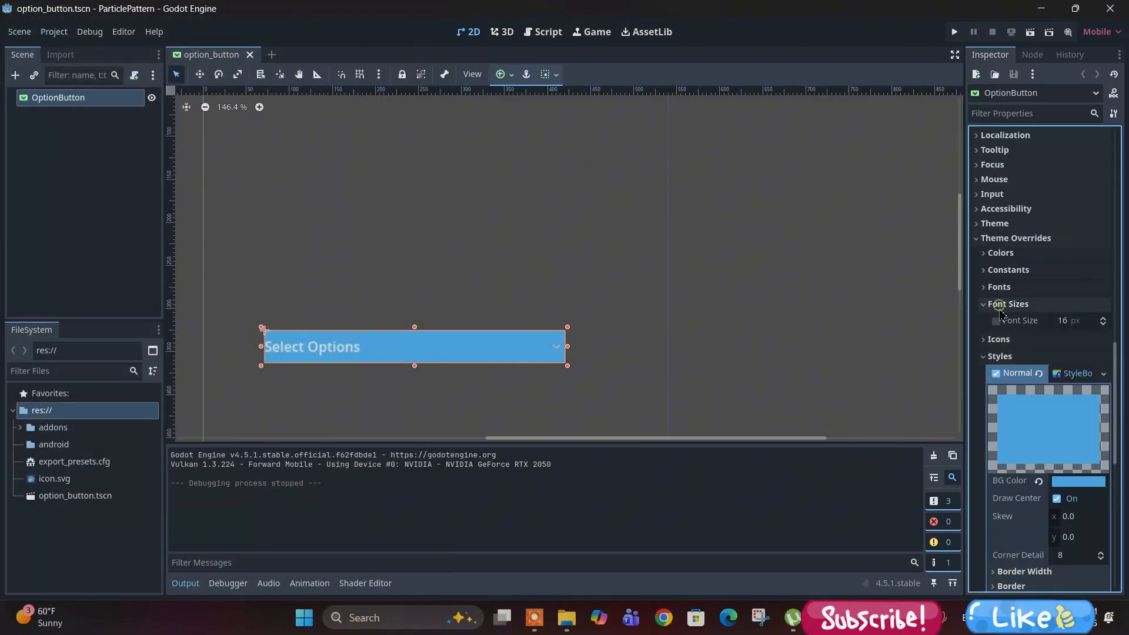
left_click(1064, 321)
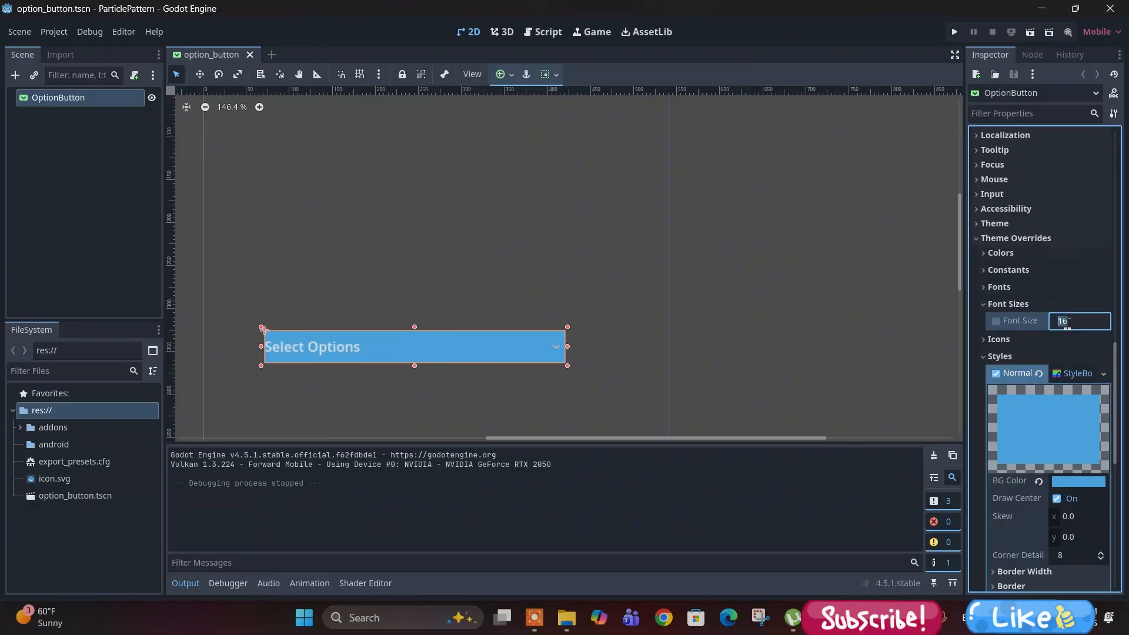
type("40")
key("Return")
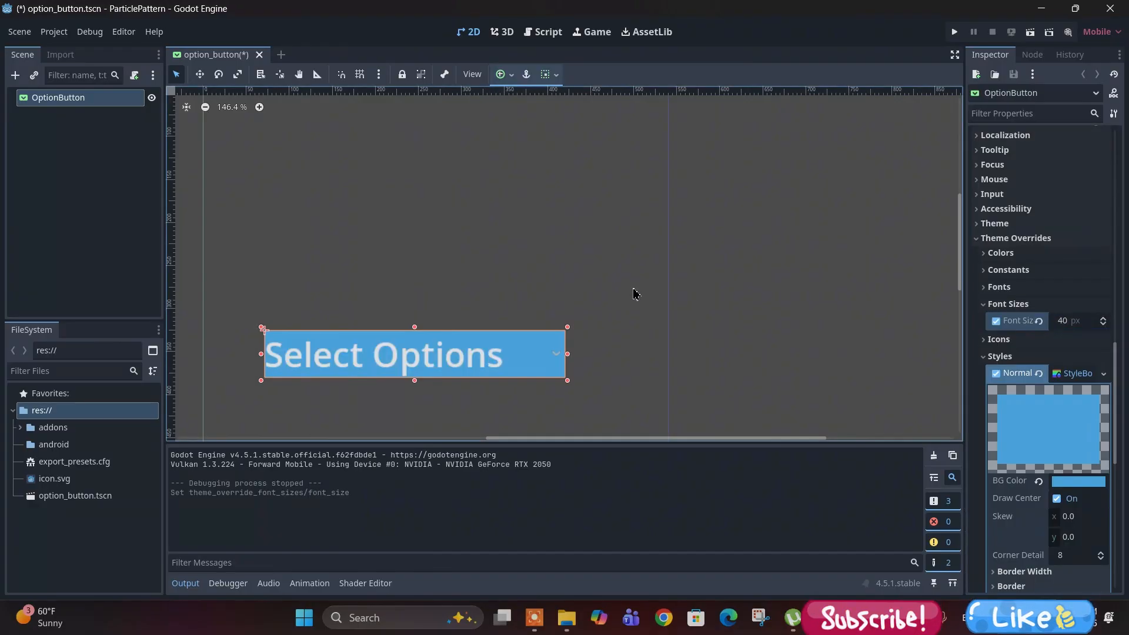
Deselect the OptionButton and run the current scene to check the dropdown with its larger text.
left_click(567, 268)
scroll(415, 373, "down", 2)
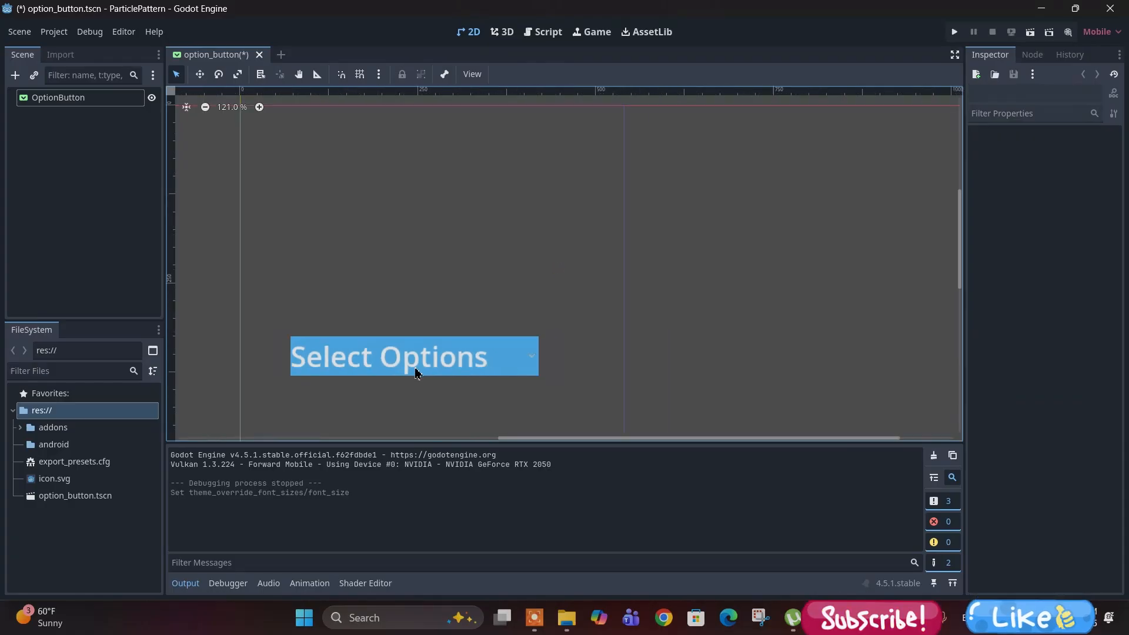
left_click(1030, 34)
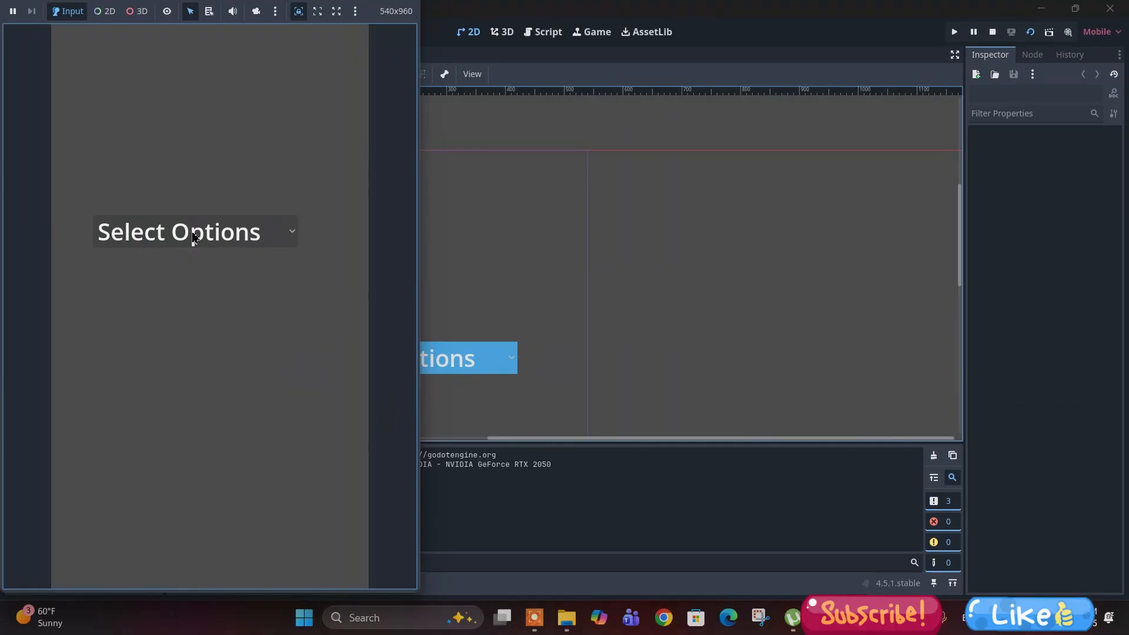
Open the dropdown list in the running scene to check its item text, close it, and stop the scene.
left_click(193, 238)
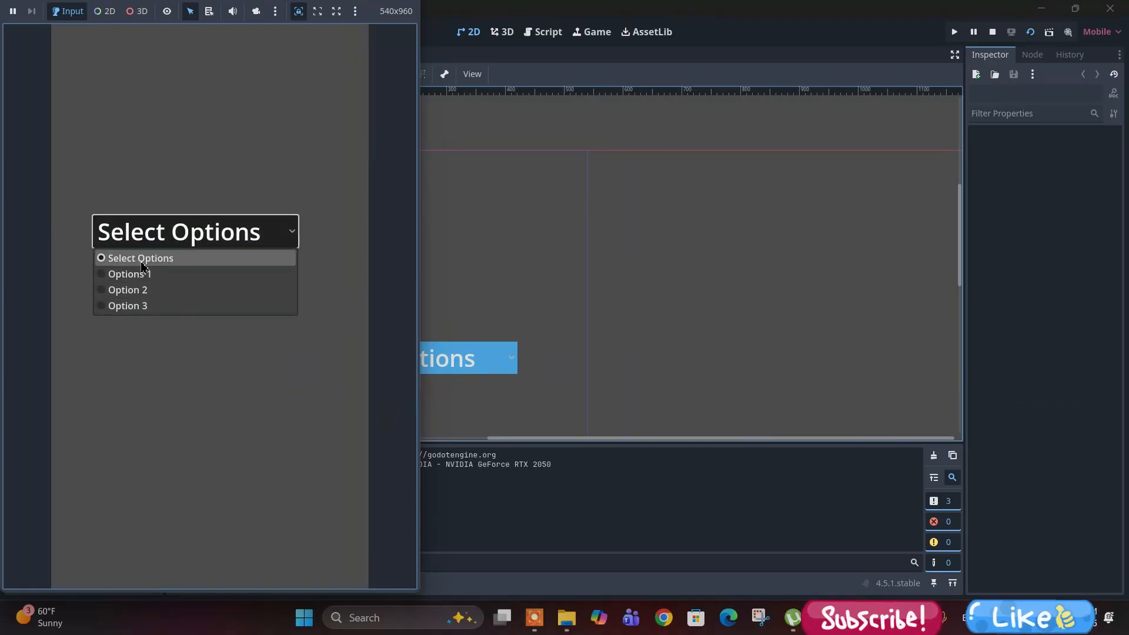
left_click(238, 152)
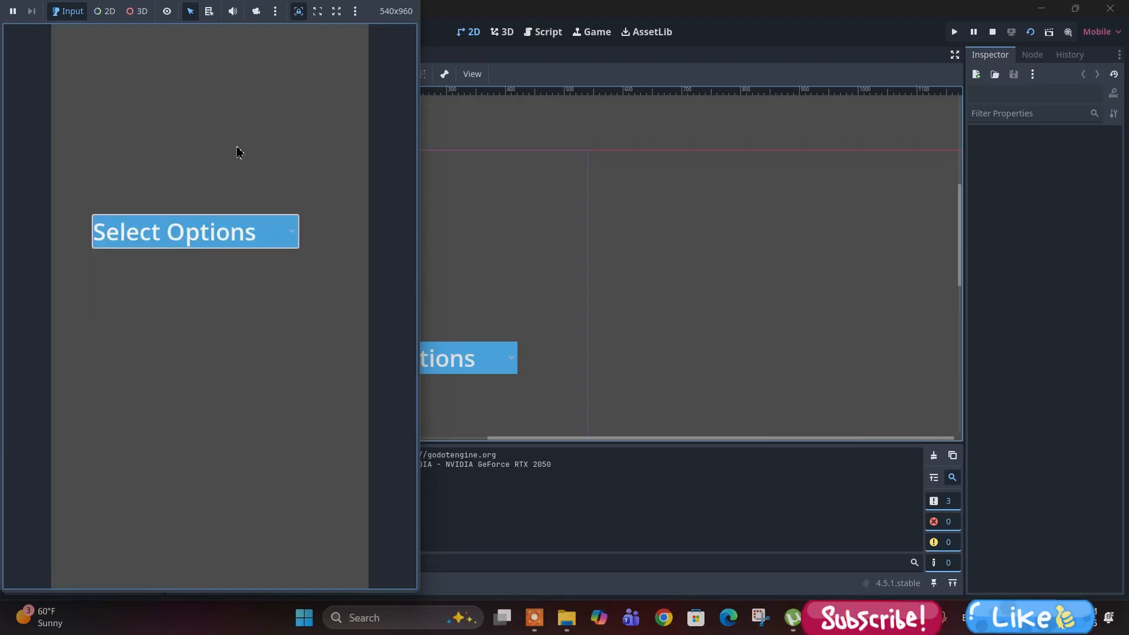
left_click(993, 32)
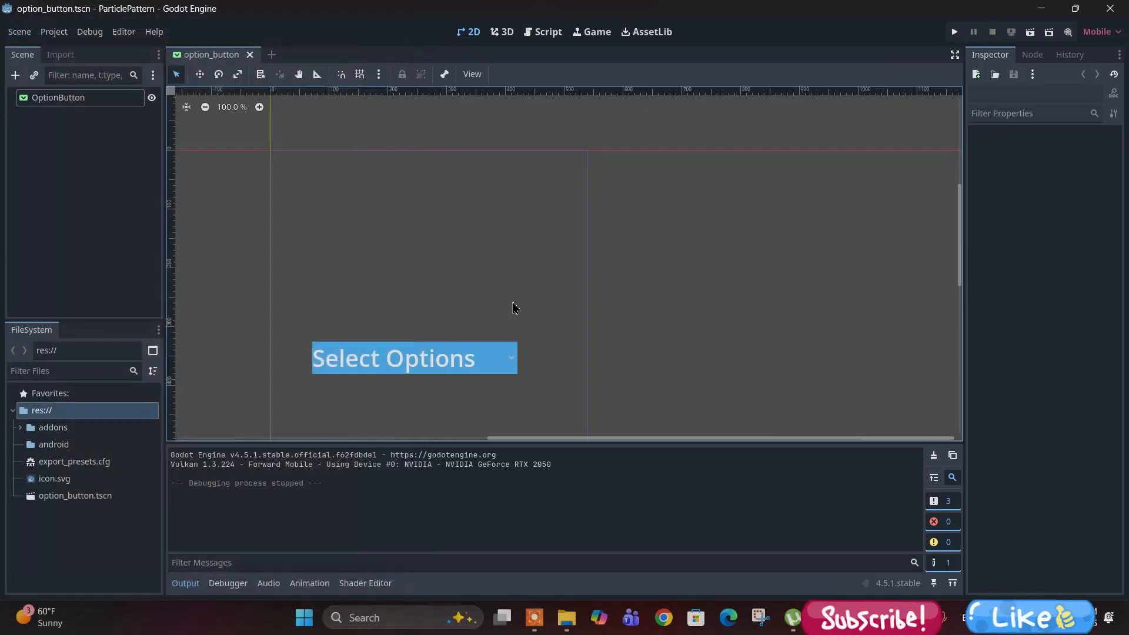
Set the OptionButton's font size override to 21 px and deselect the node.
scroll(398, 360, "down", 5)
scroll(400, 364, "up", 7)
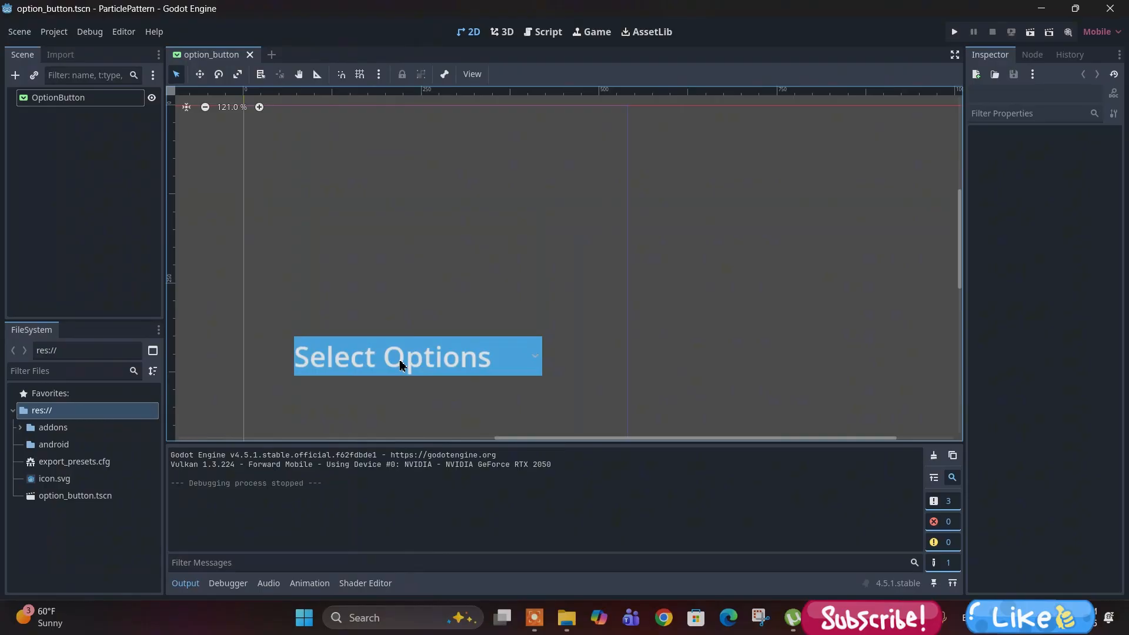
left_click(502, 365)
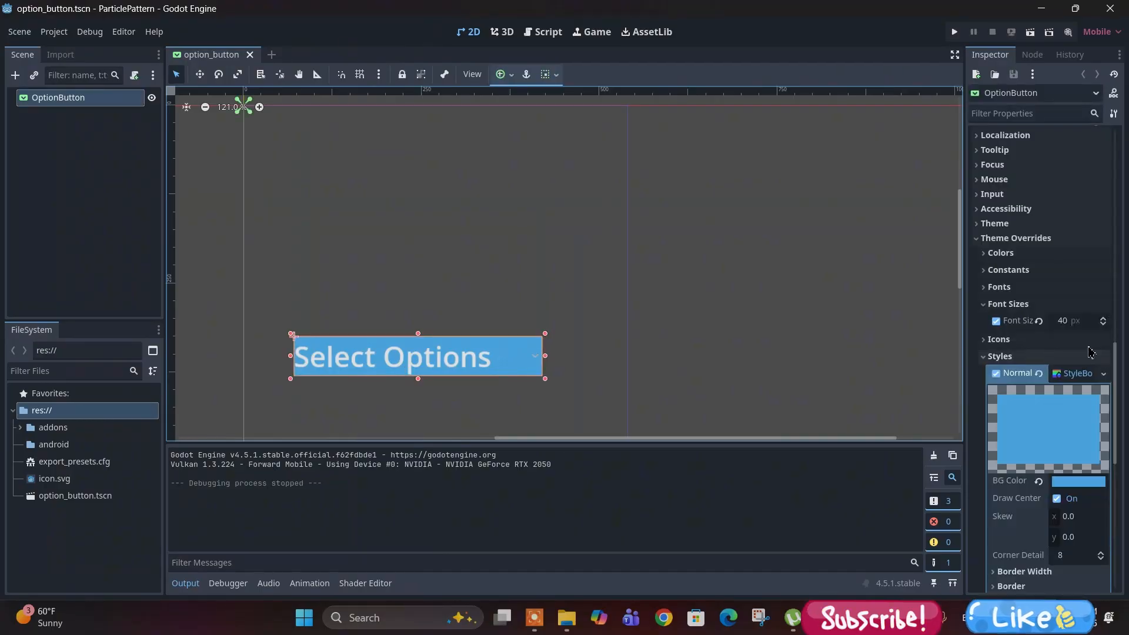
left_click(1074, 320)
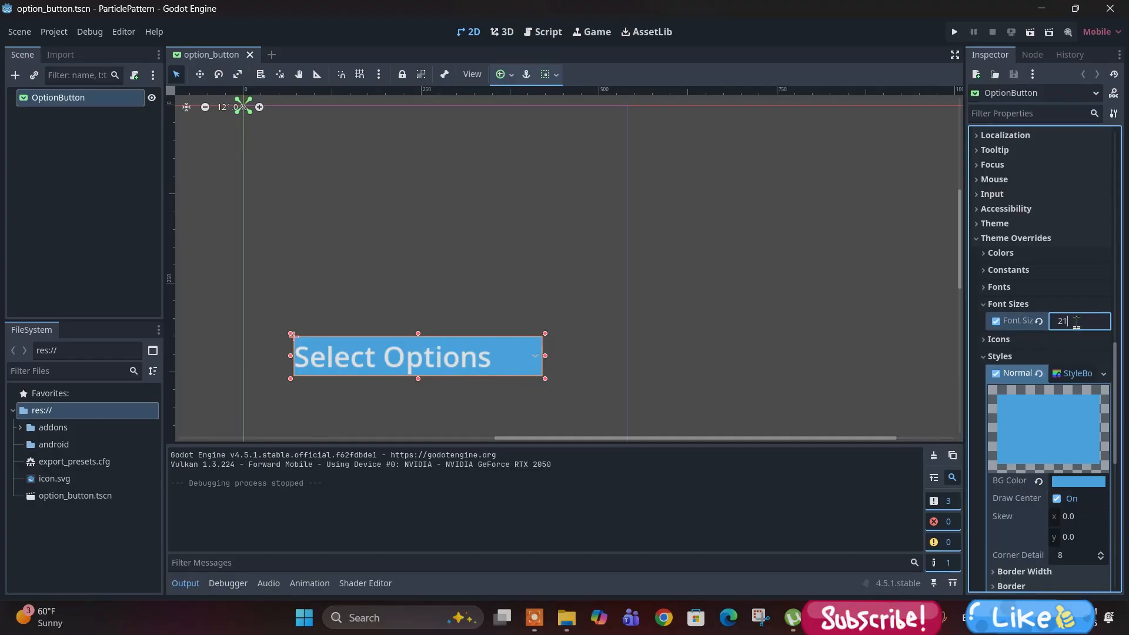
type("21")
key("Return")
left_click(509, 383)
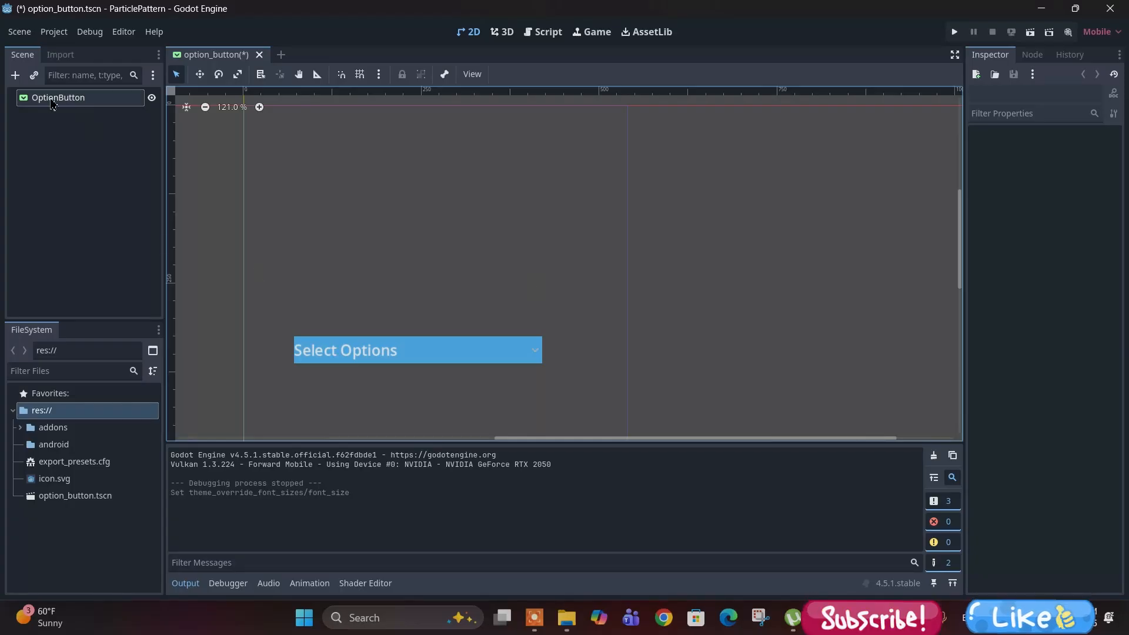
Assign a new Theme resource to the OptionButton's Theme property and open it for editing.
left_click(69, 101)
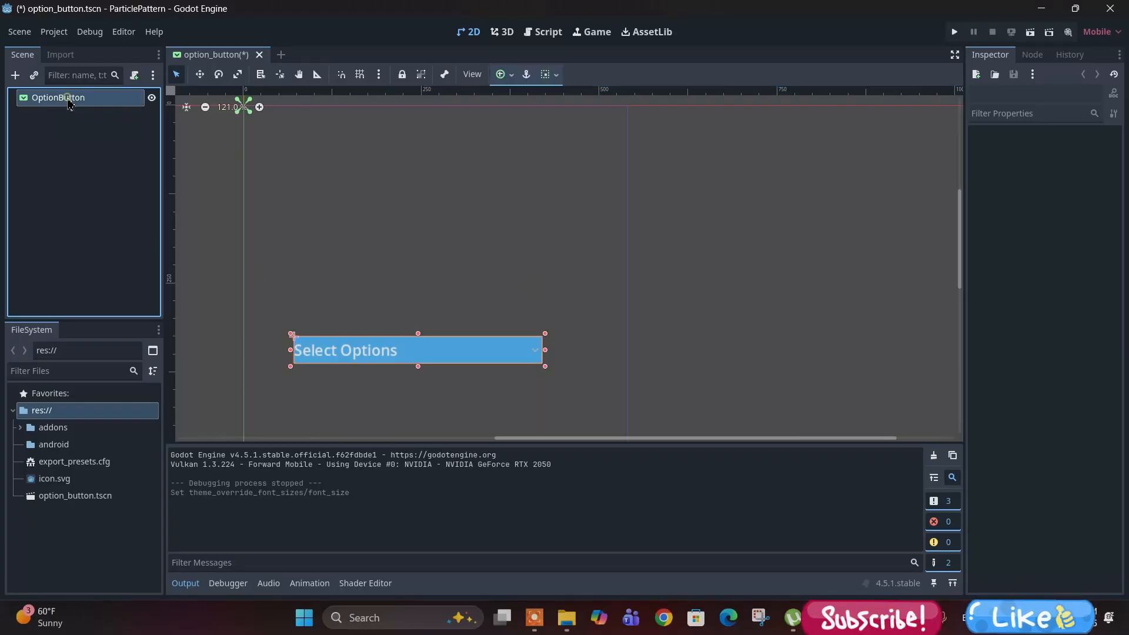
left_click(993, 238)
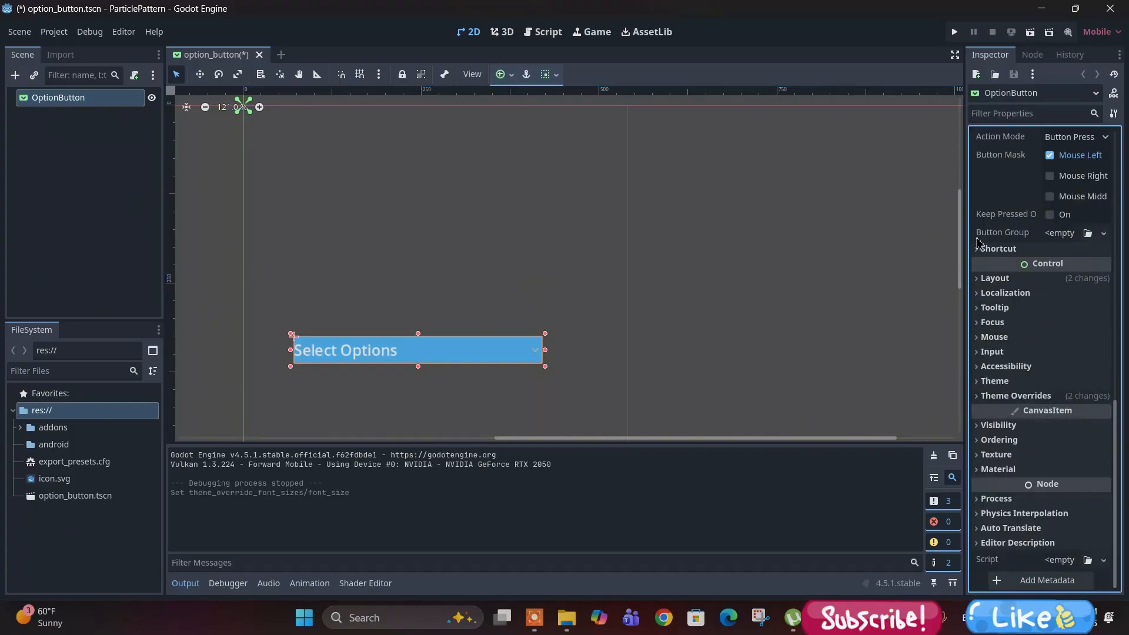
left_click(981, 381)
scroll(1065, 385, "down", 1)
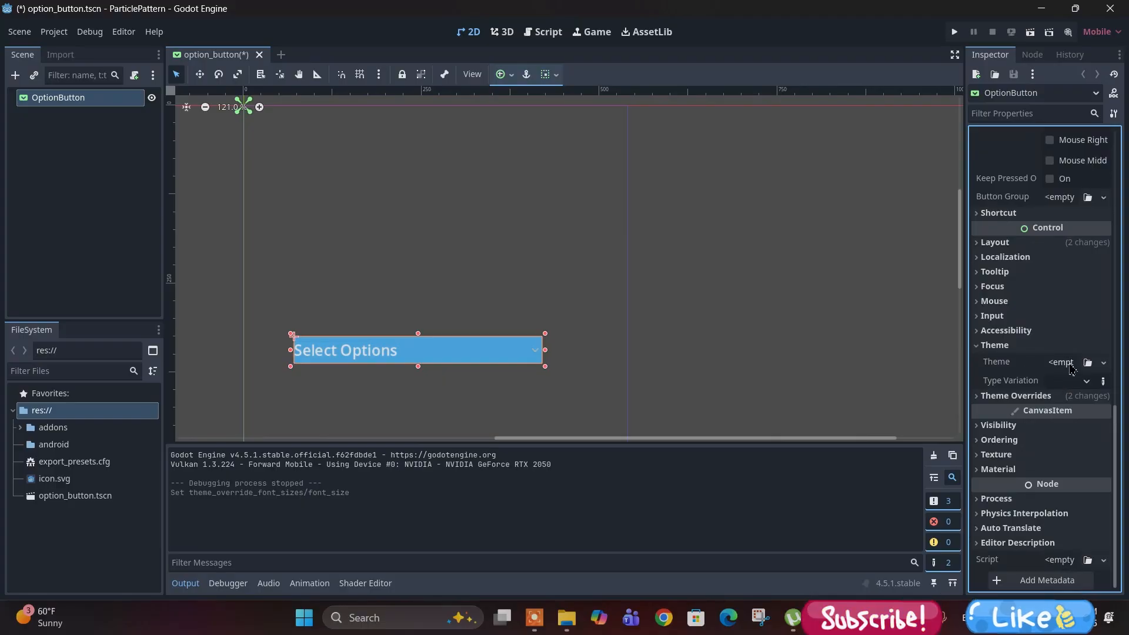
left_click(1062, 363)
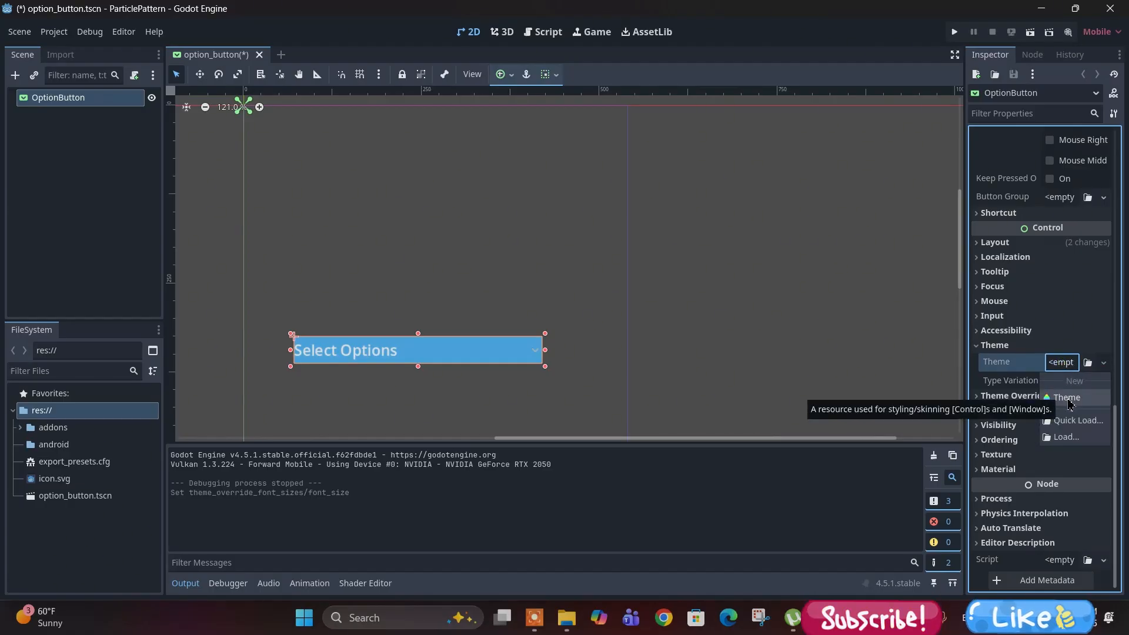
left_click(1068, 399)
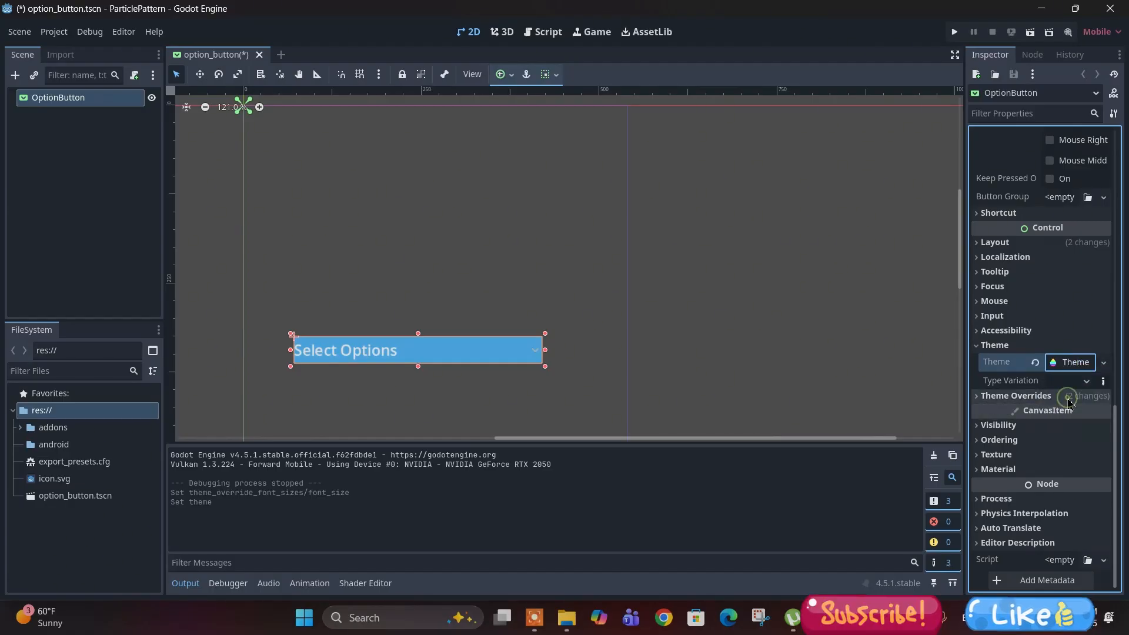
left_click(1073, 363)
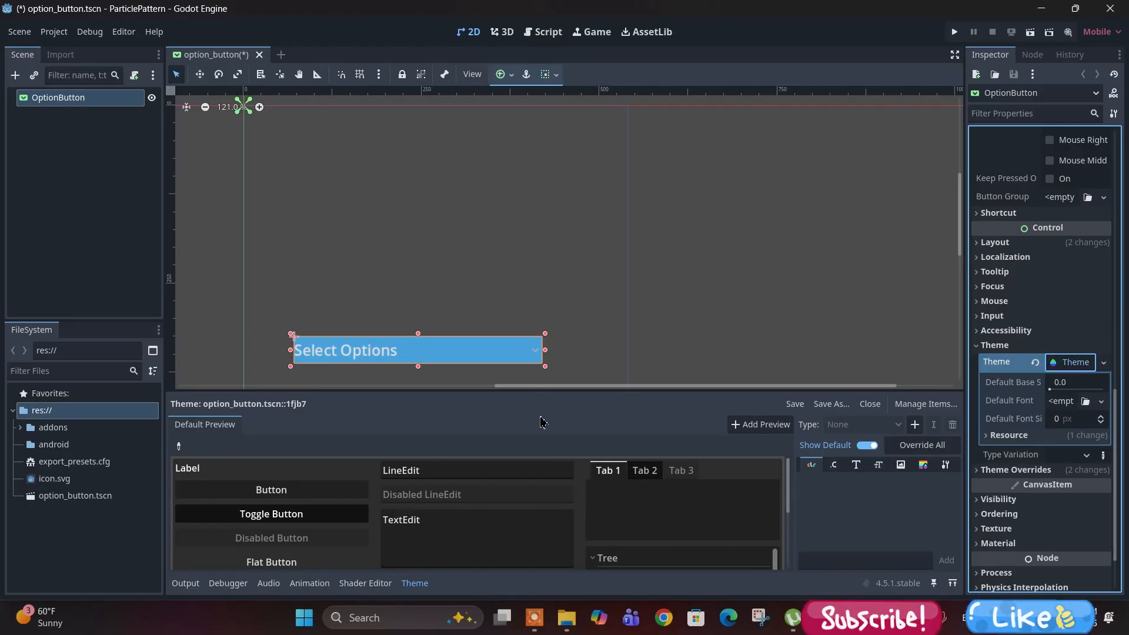
Add the PopupMenu item type to the new theme.
left_click_drag(548, 390, 549, 245)
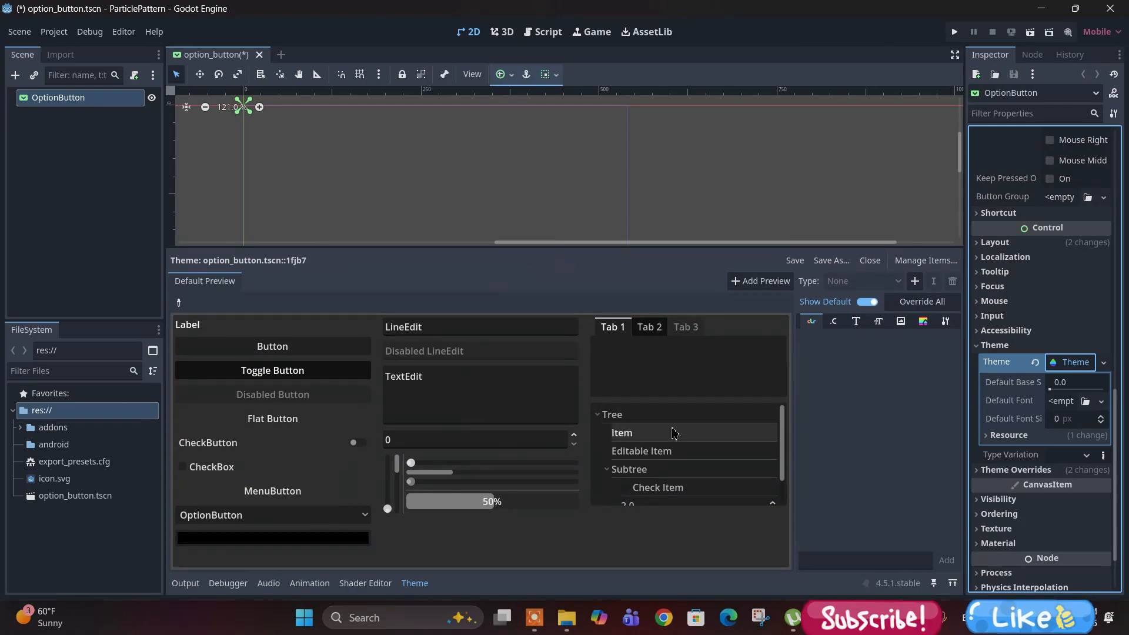
scroll(609, 195, "down", 2)
scroll(609, 195, "down", 2)
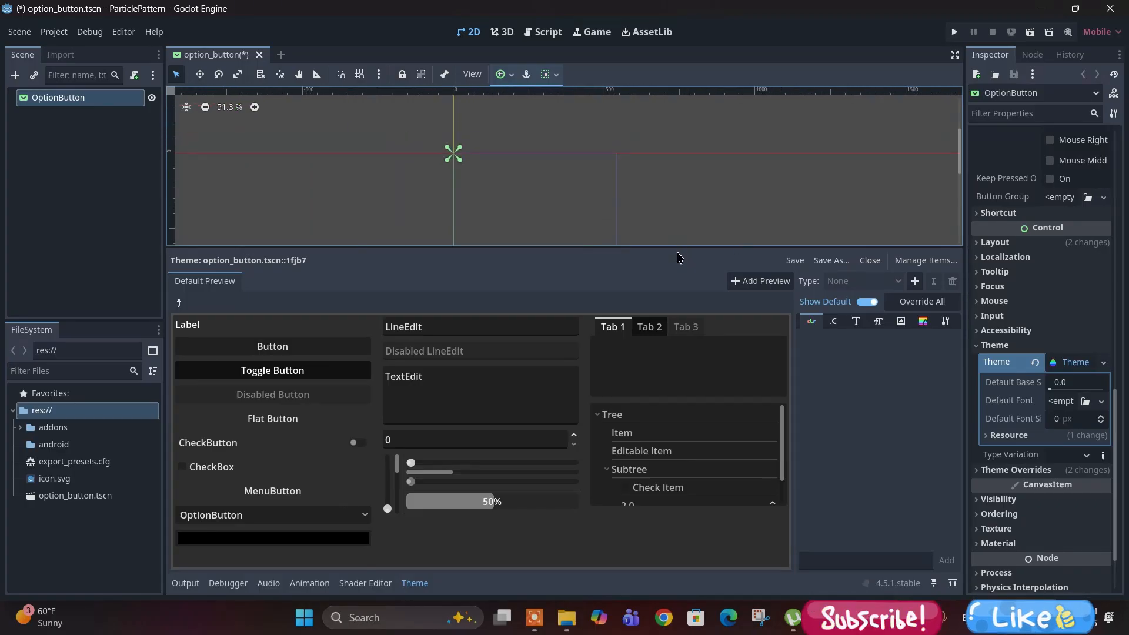
left_click_drag(677, 246, 671, 391)
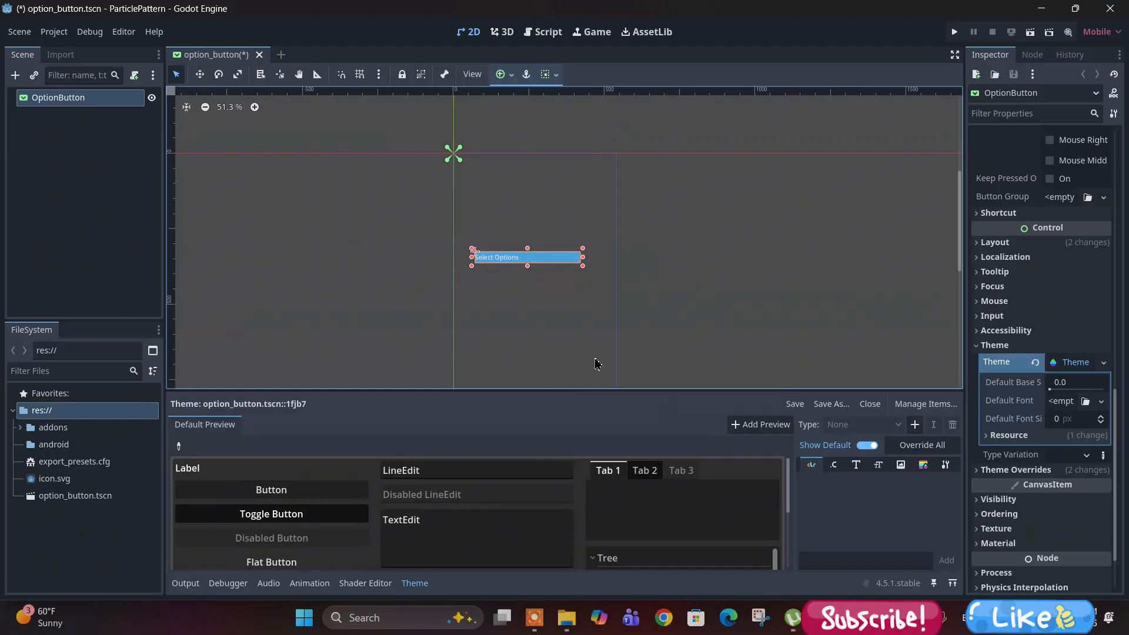
scroll(441, 539, "down", 5)
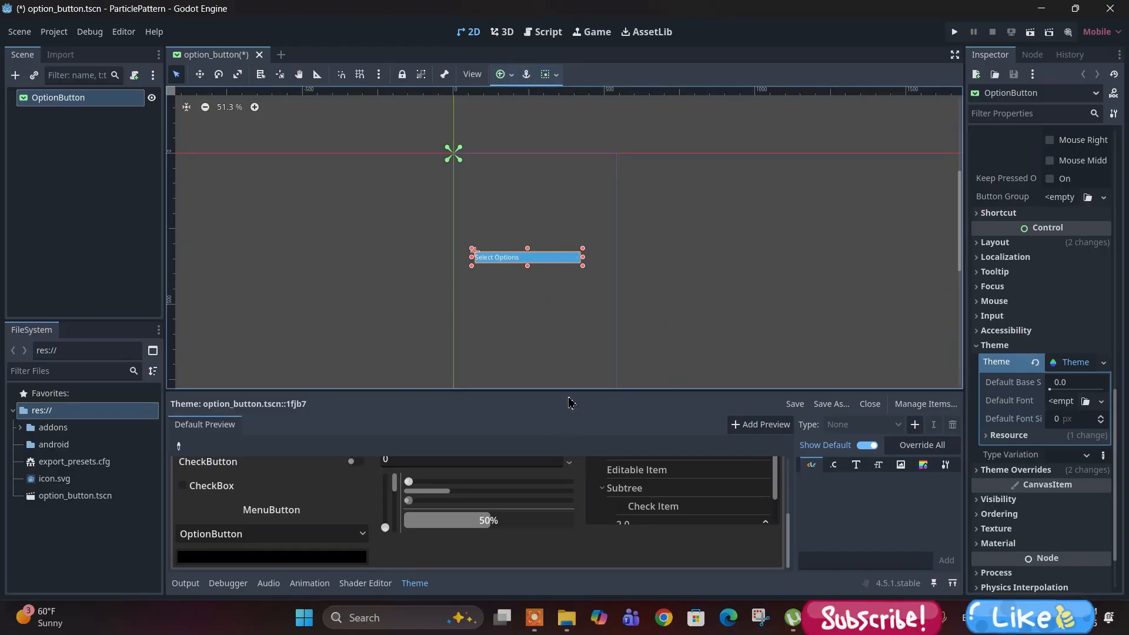
left_click(915, 425)
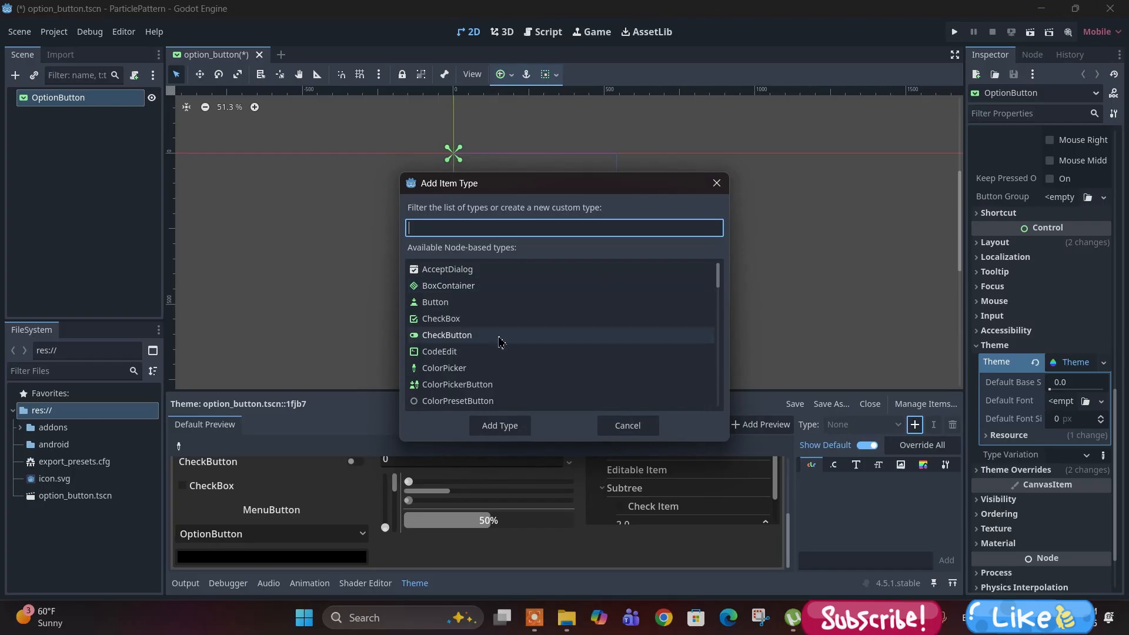
scroll(506, 340, "down", 5)
scroll(510, 343, "down", 7)
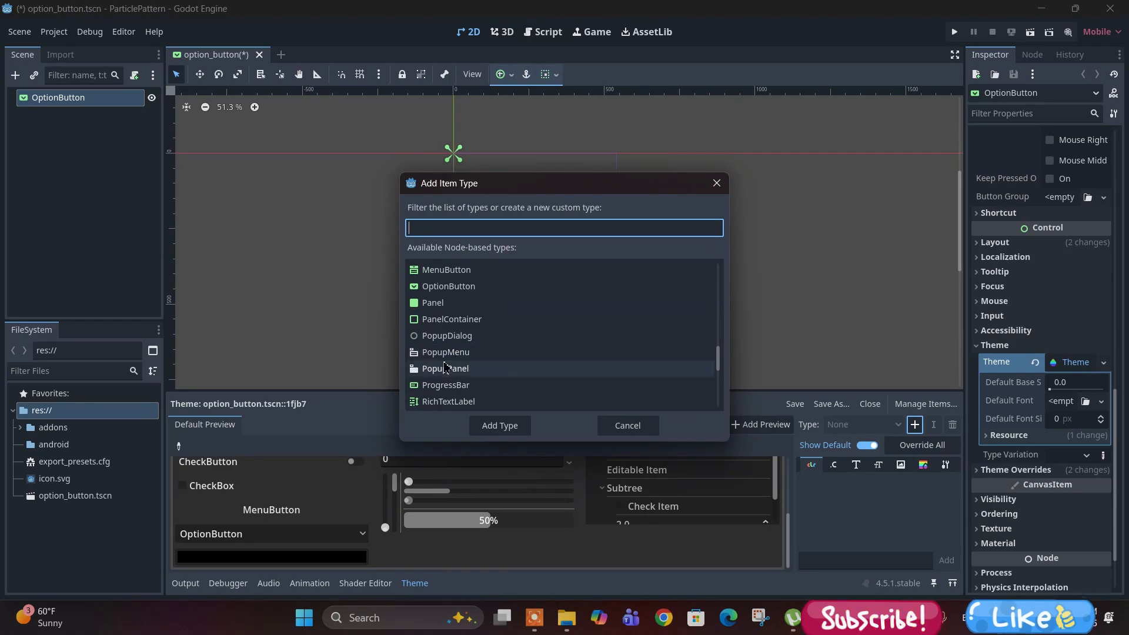
left_click(451, 354)
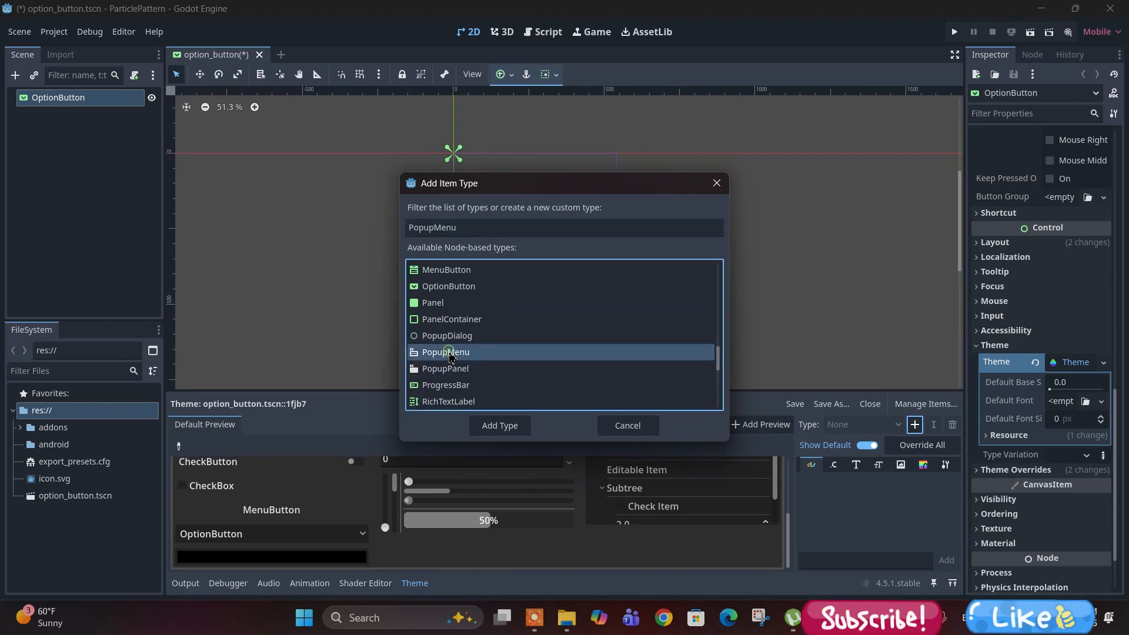
left_click(512, 428)
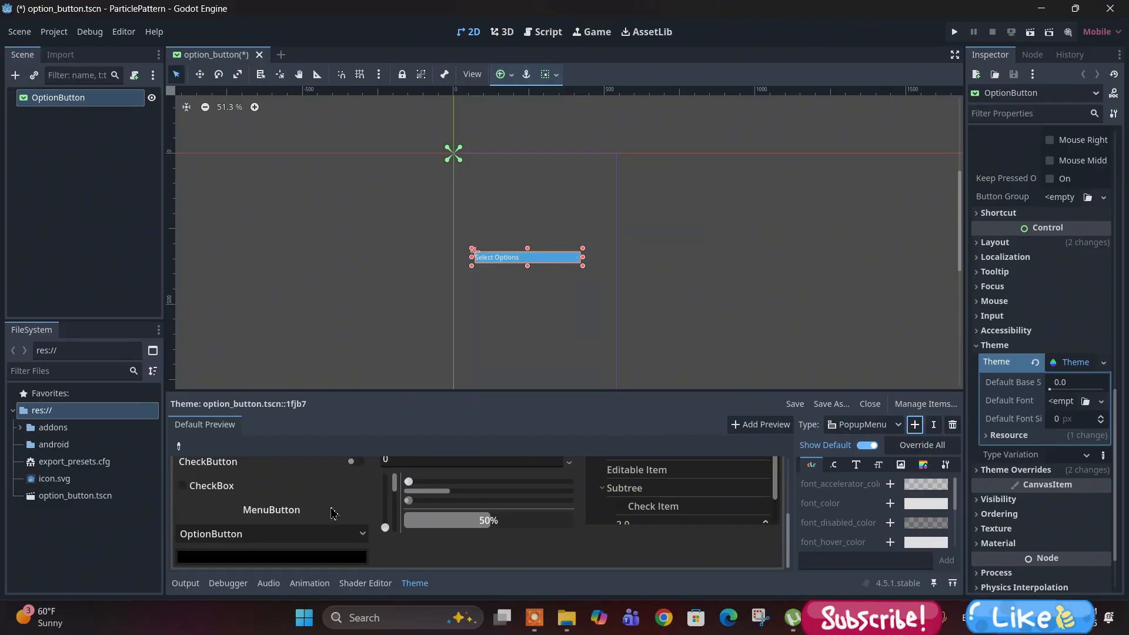
Open the sample OptionButton's list in the theme preview to examine its popup items, and close it again.
left_click(243, 535)
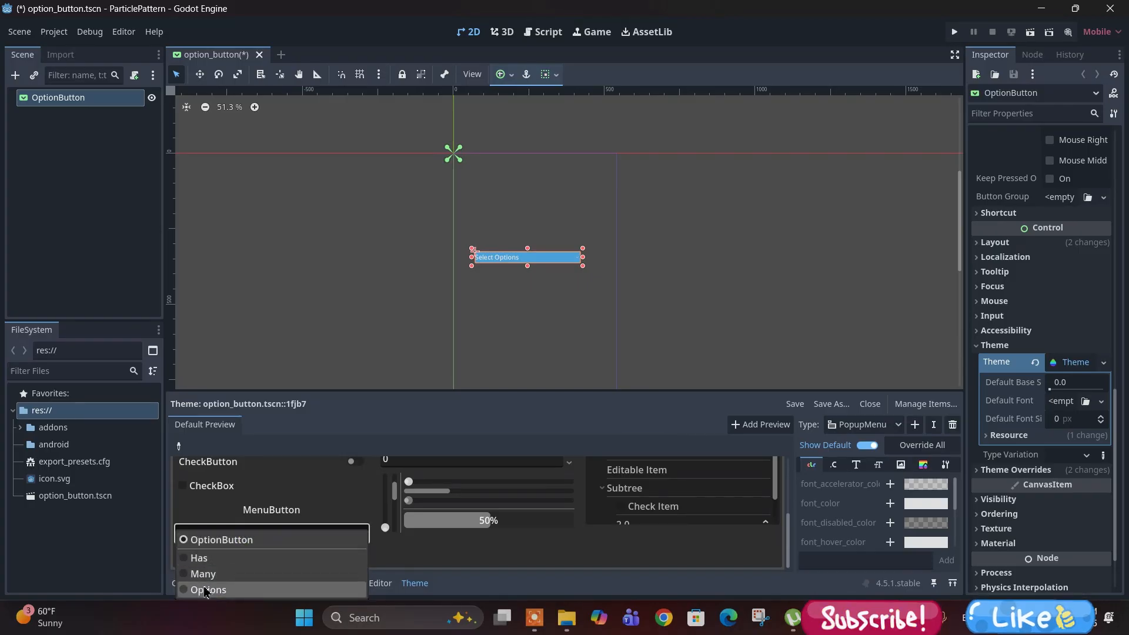
left_click(426, 543)
left_click(291, 540)
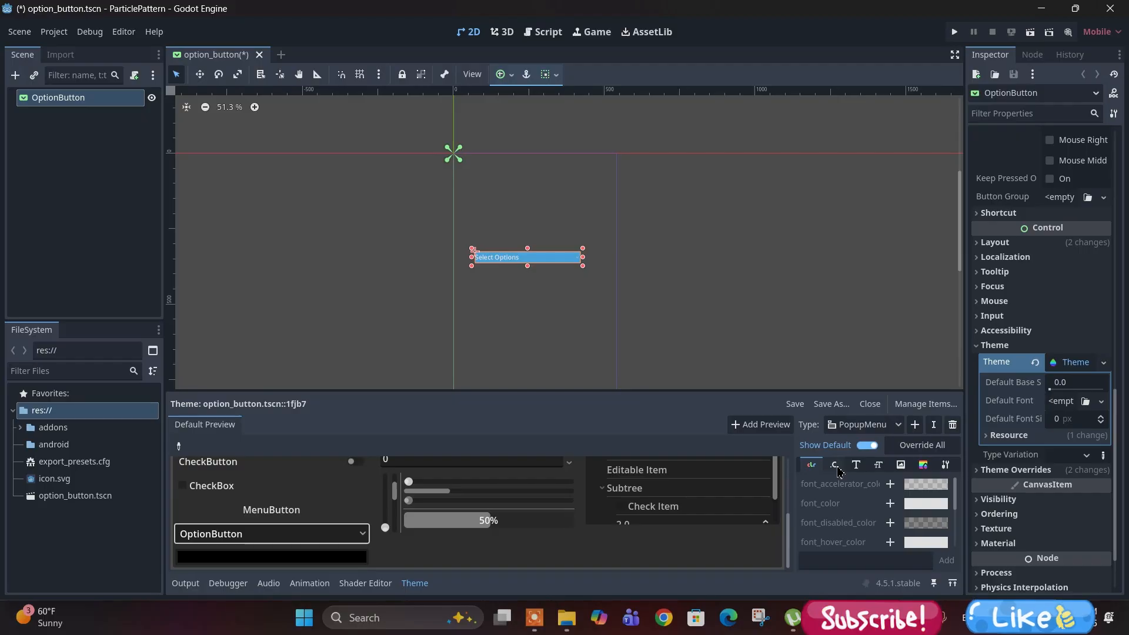
left_click(523, 264)
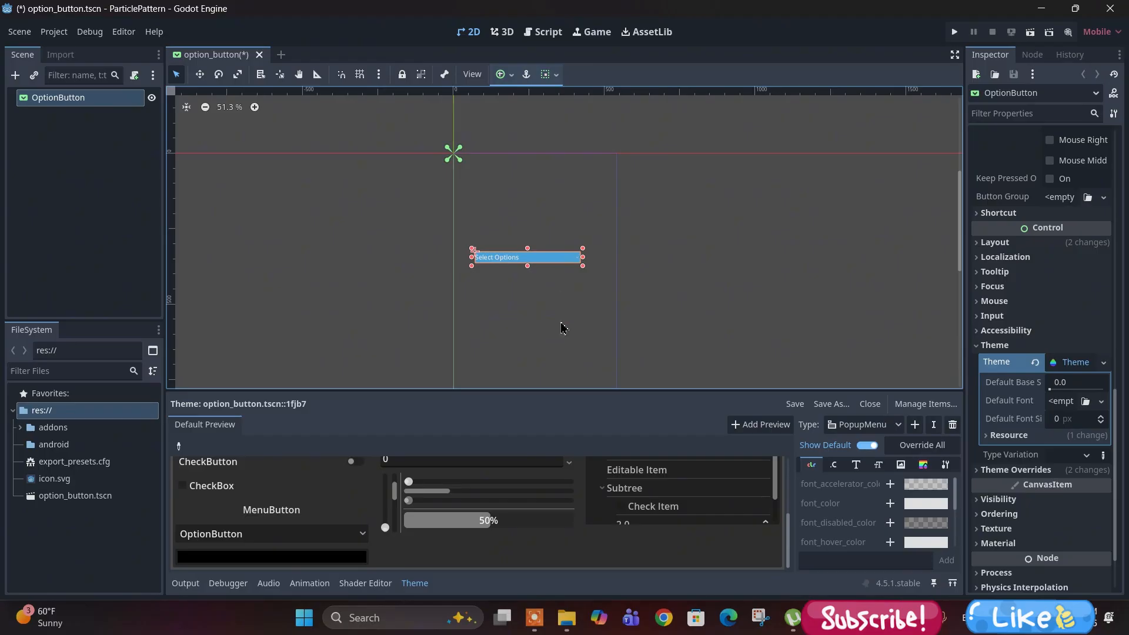
left_click(303, 535)
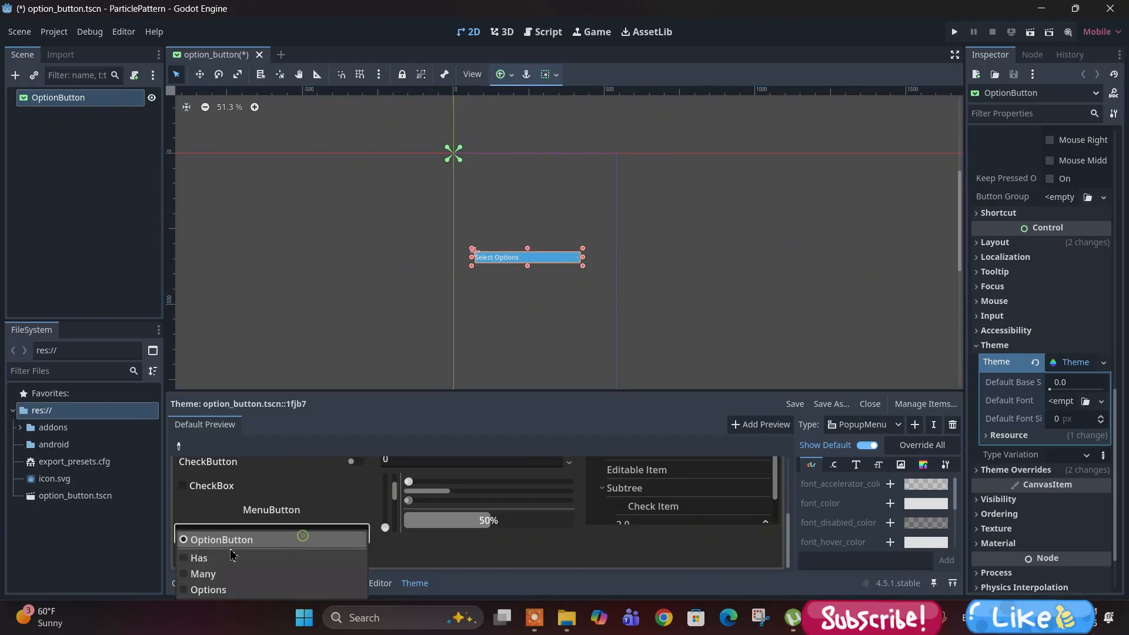
left_click(487, 557)
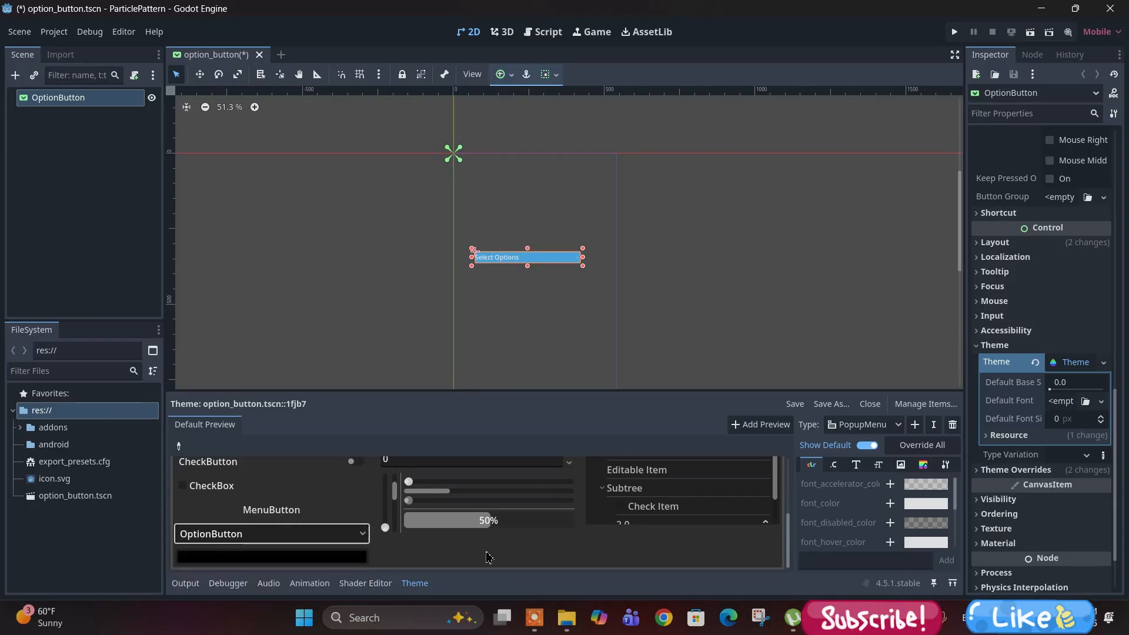
Override the PopupMenu type's font_size with 21 in the theme.
left_click(856, 465)
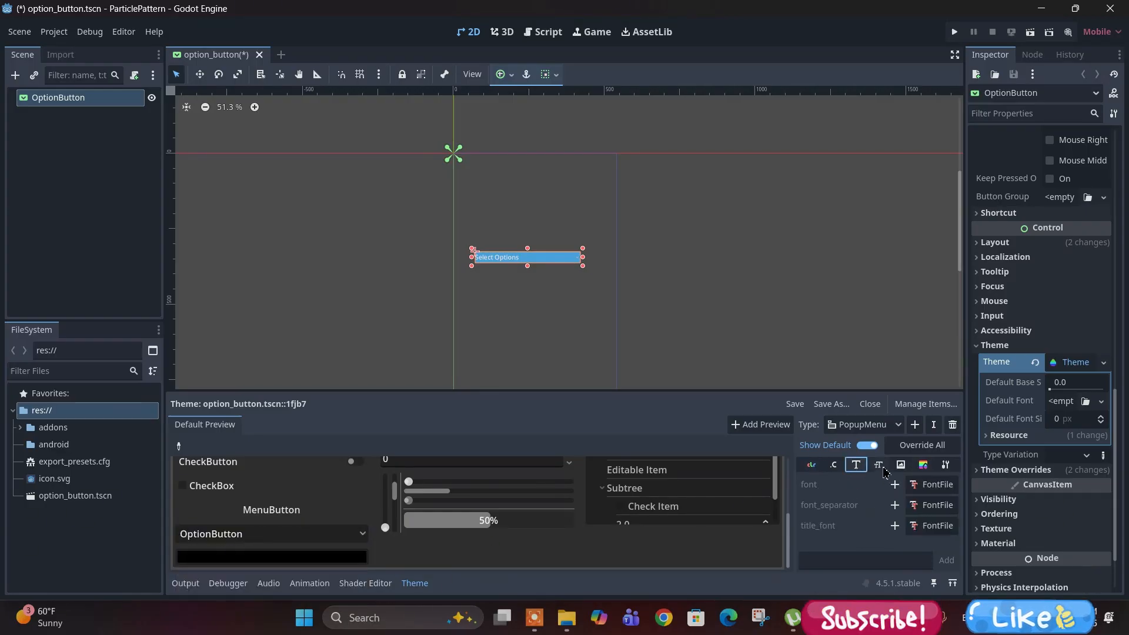
left_click(878, 466)
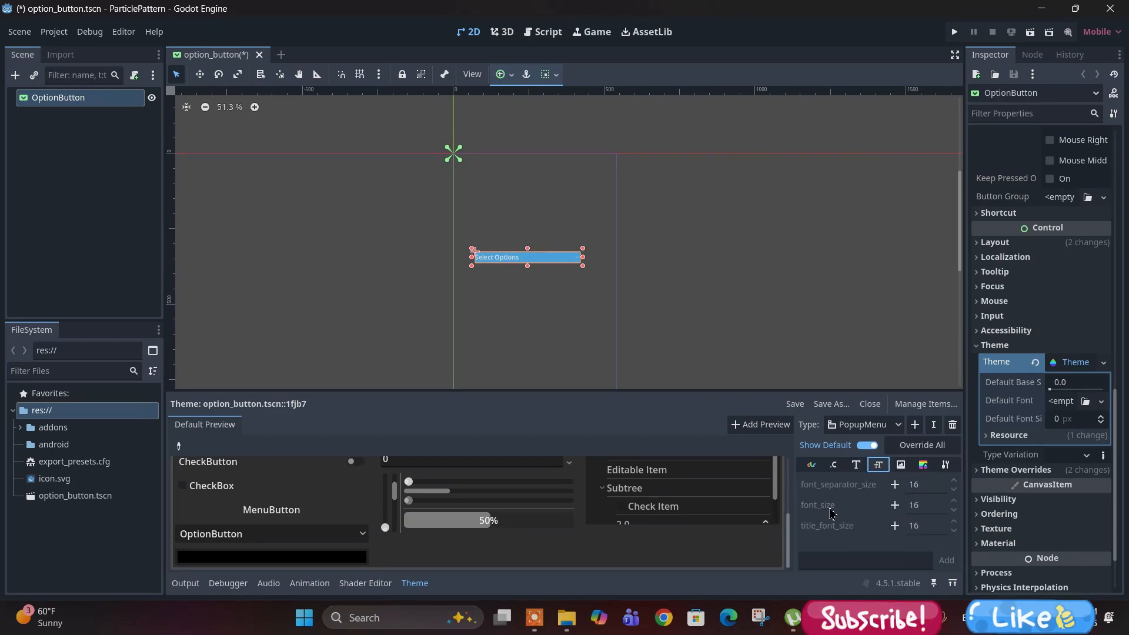
left_click(894, 505)
left_click(928, 507)
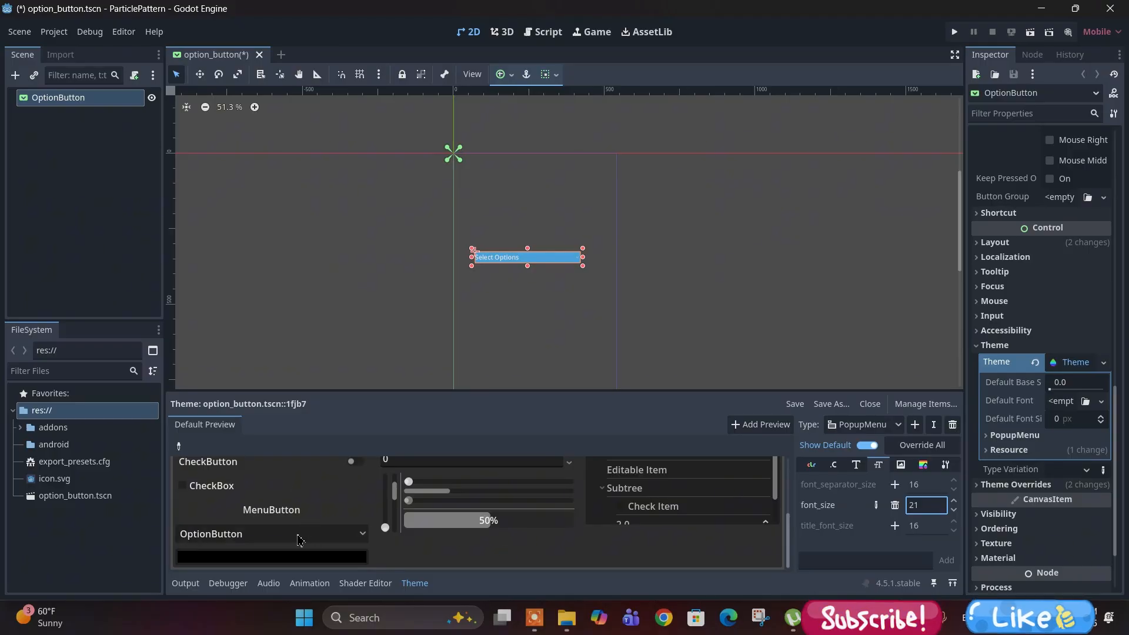
Check the popup text size in the theme preview's OptionButton list and save the theme.
left_click(331, 540)
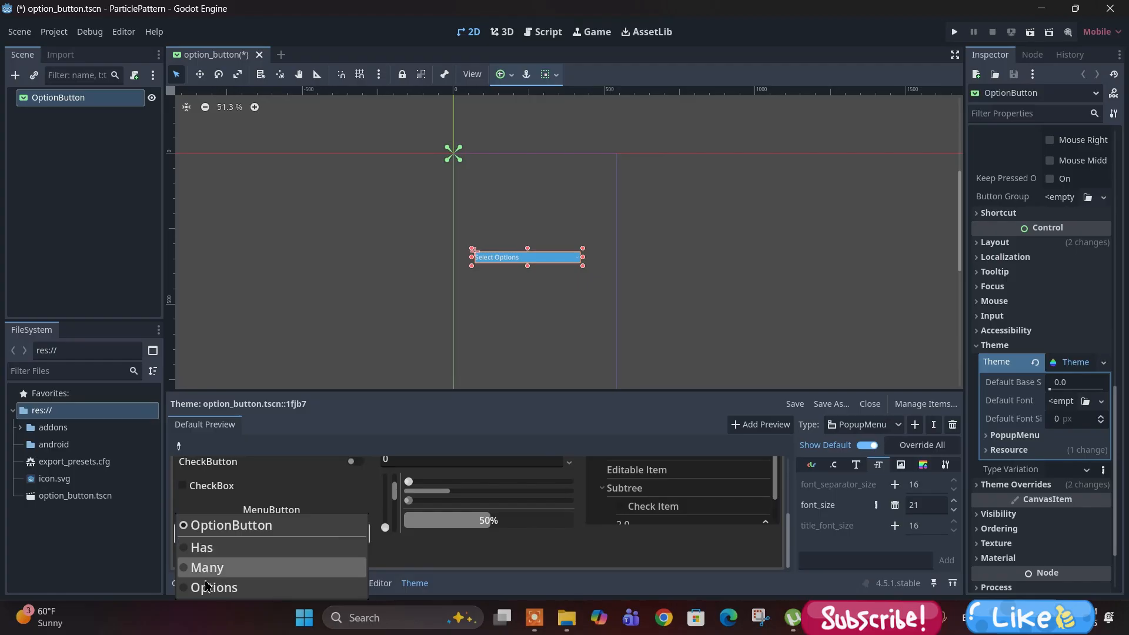
left_click(404, 562)
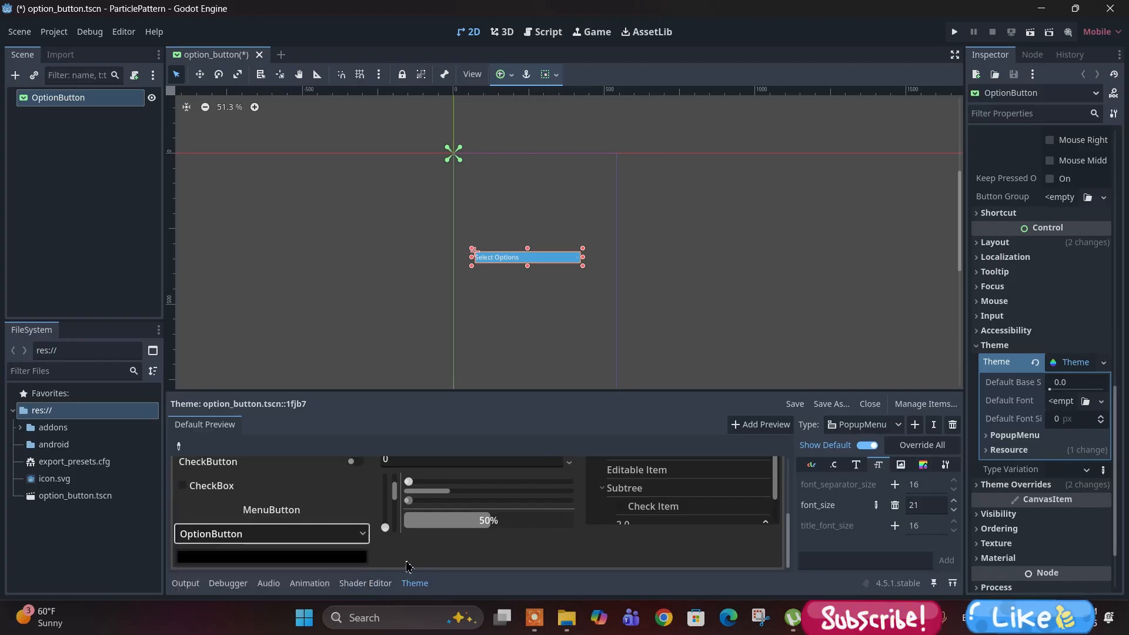
left_click(800, 405)
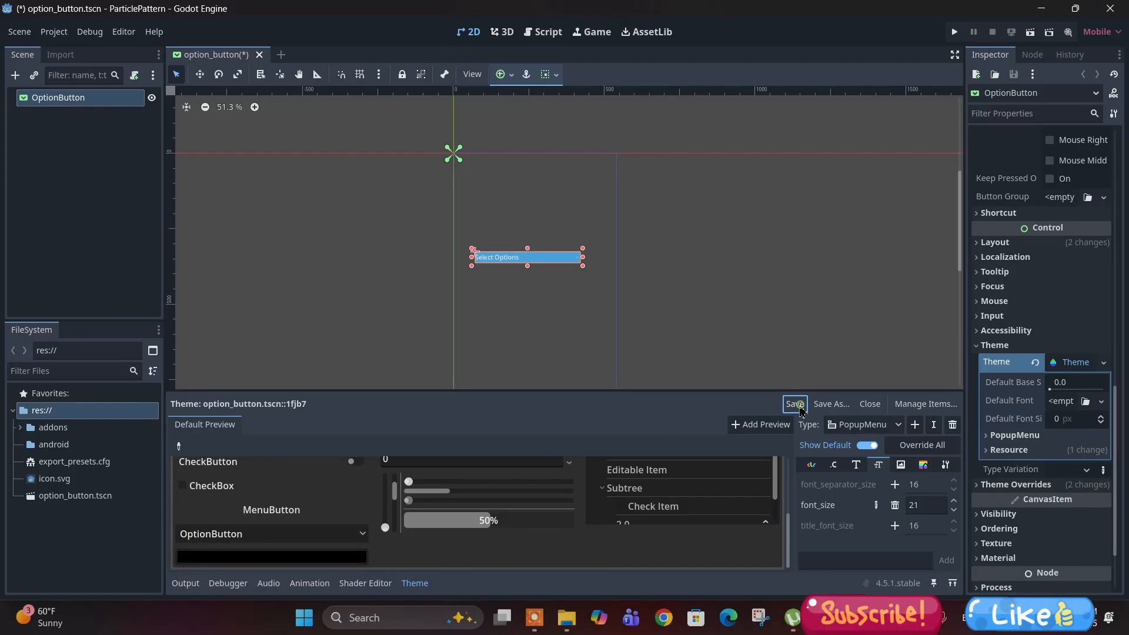
Run the current scene, open the dropdown list to check the item text size, and stop the scene.
left_click(1032, 32)
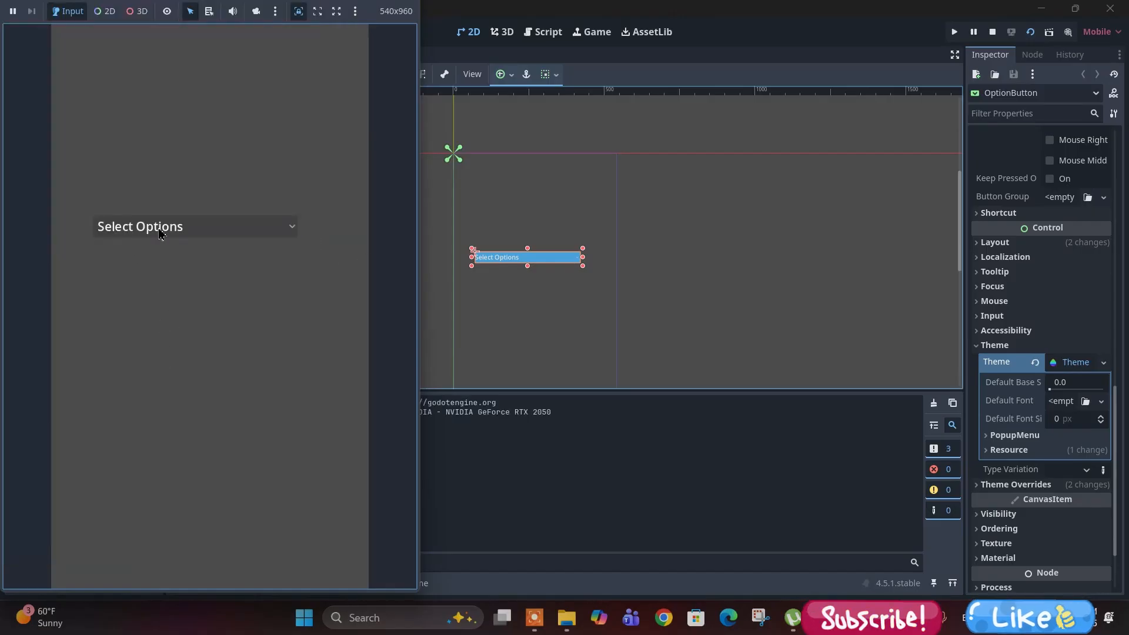
left_click(233, 232)
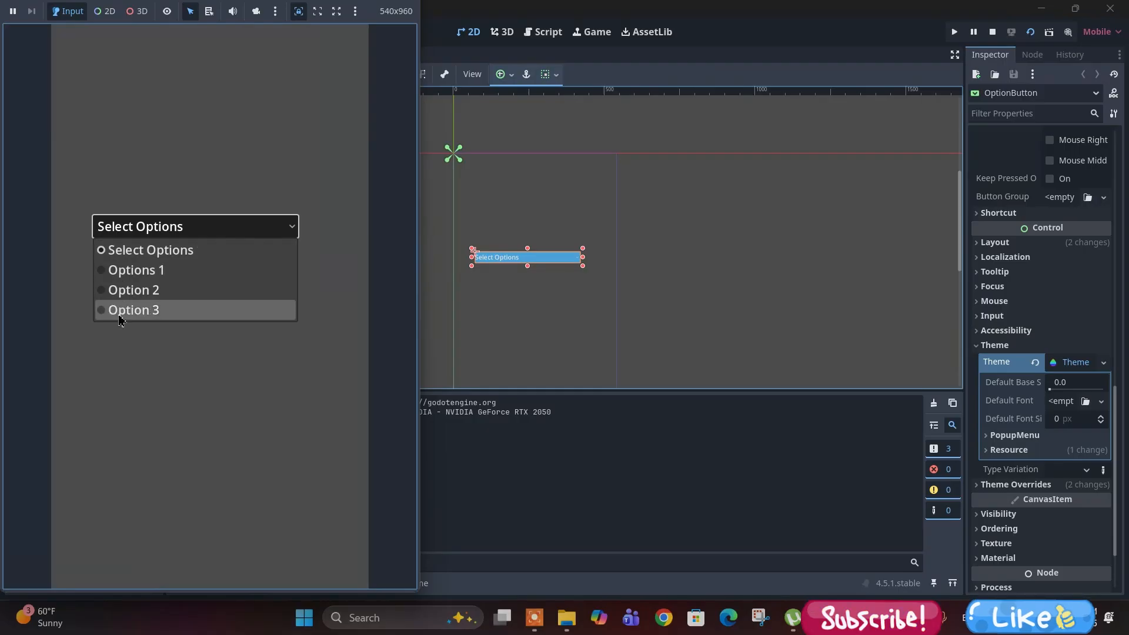
left_click(259, 154)
left_click(993, 31)
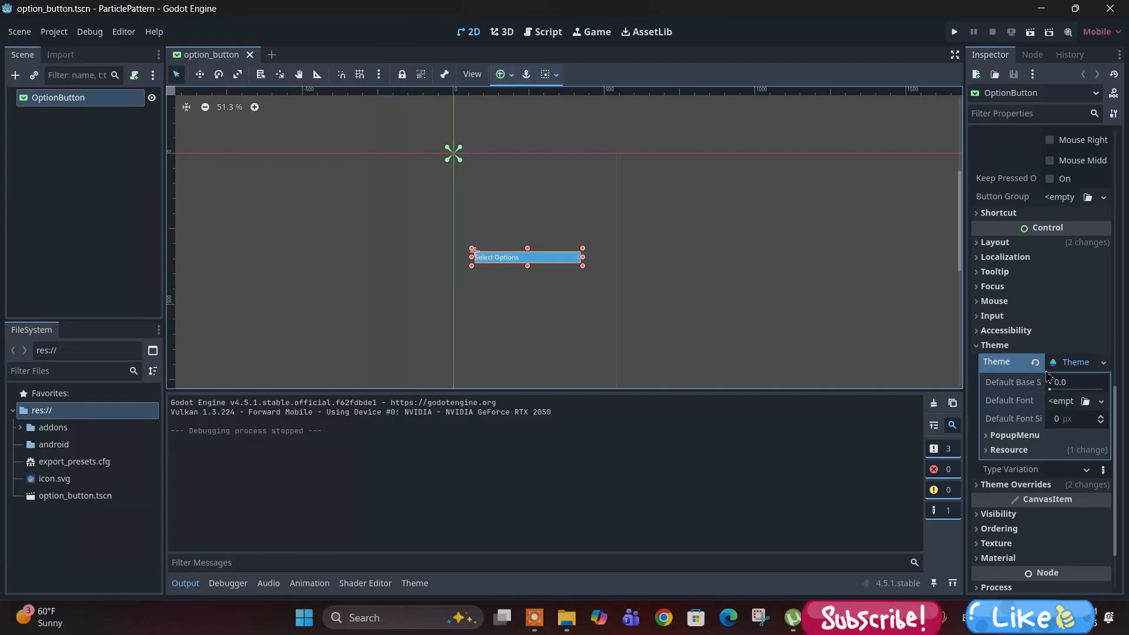
Reopen the OptionButton's Theme resource for editing and check the popup list of the preview's sample OptionButton.
left_click(1071, 366)
left_click(1070, 362)
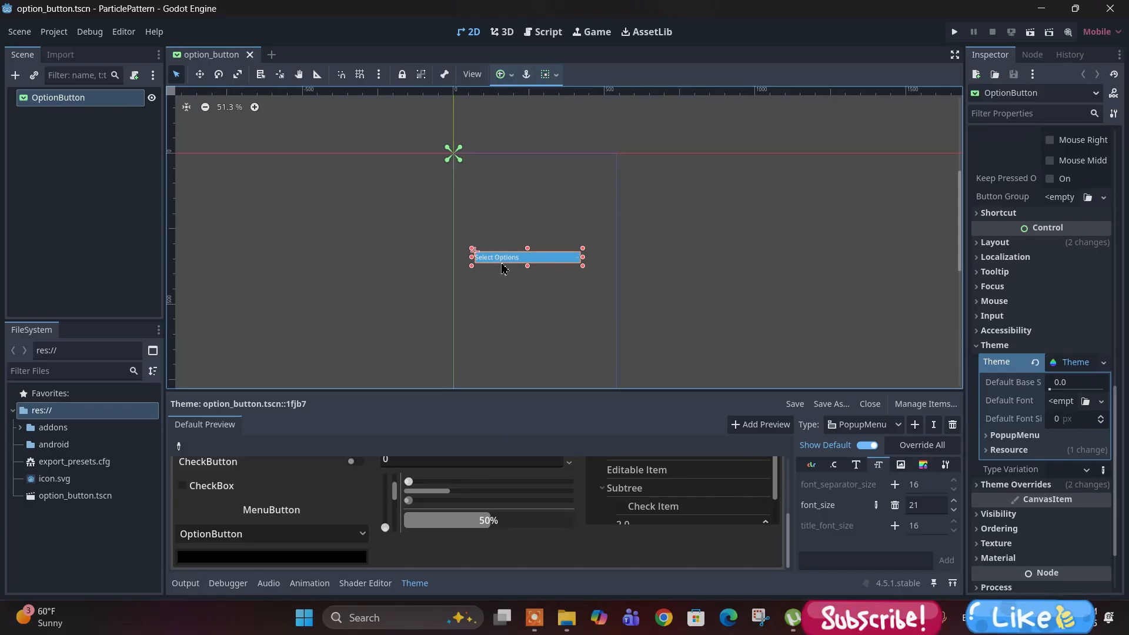
left_click(235, 533)
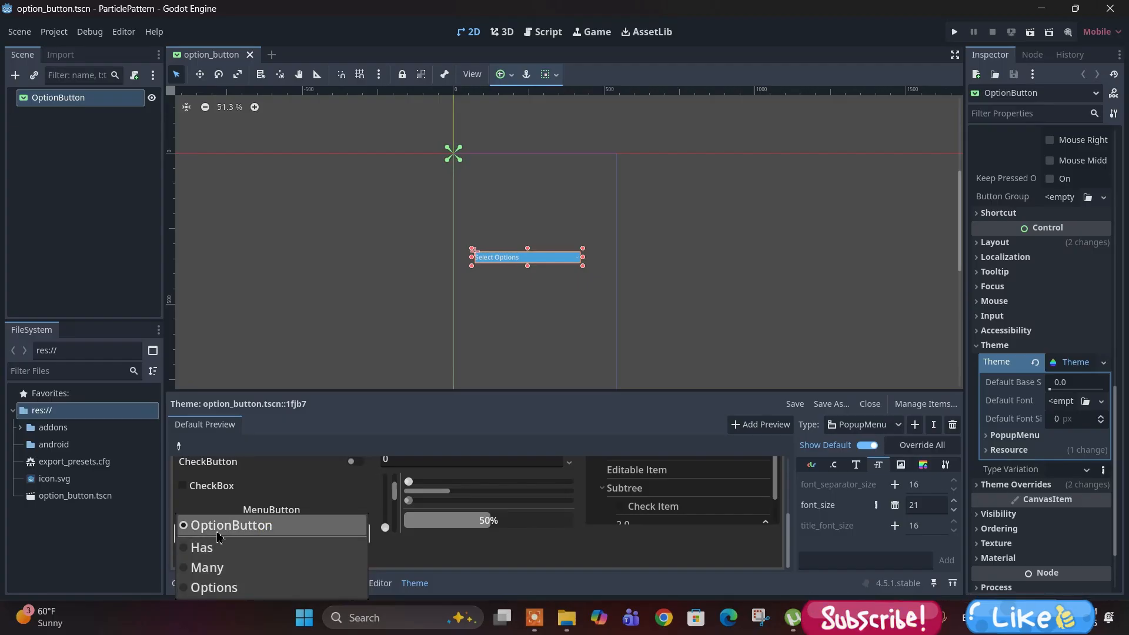
left_click(504, 559)
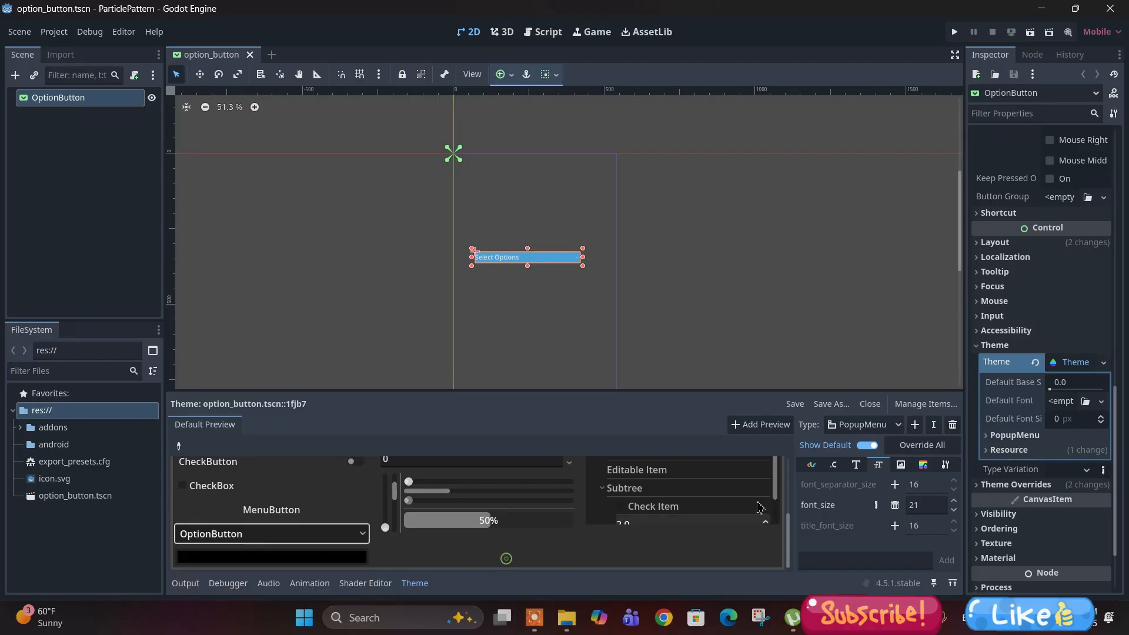
Override the PopupMenu type's panel style in the theme with a new StyleBoxFlat.
left_click(924, 467)
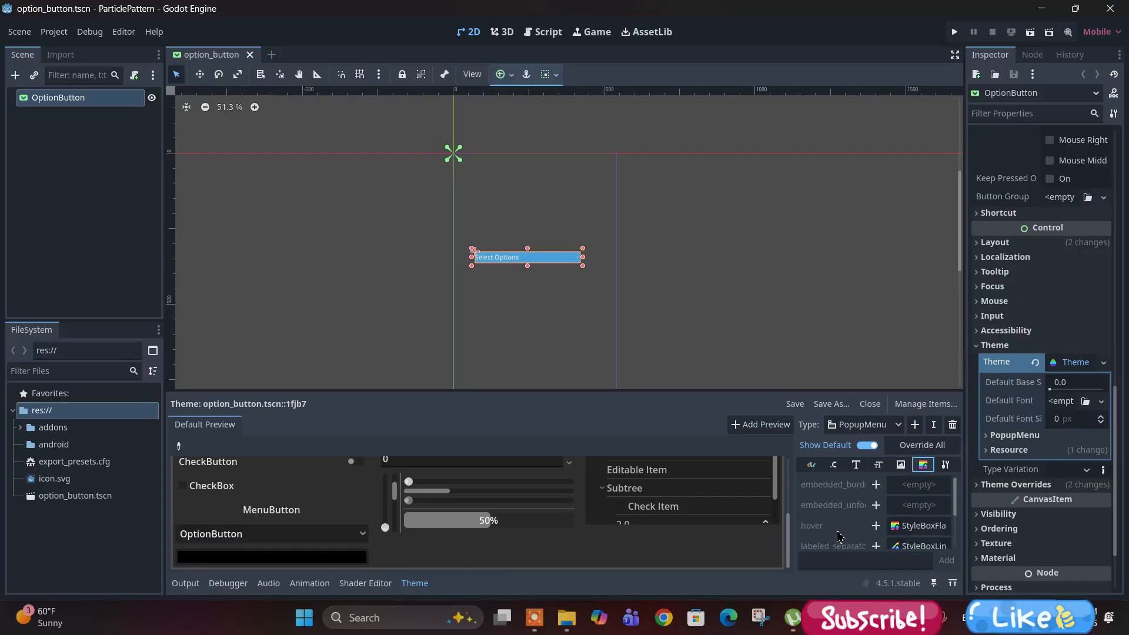
scroll(837, 530, "down", 6)
scroll(838, 529, "up", 6)
scroll(868, 527, "down", 3)
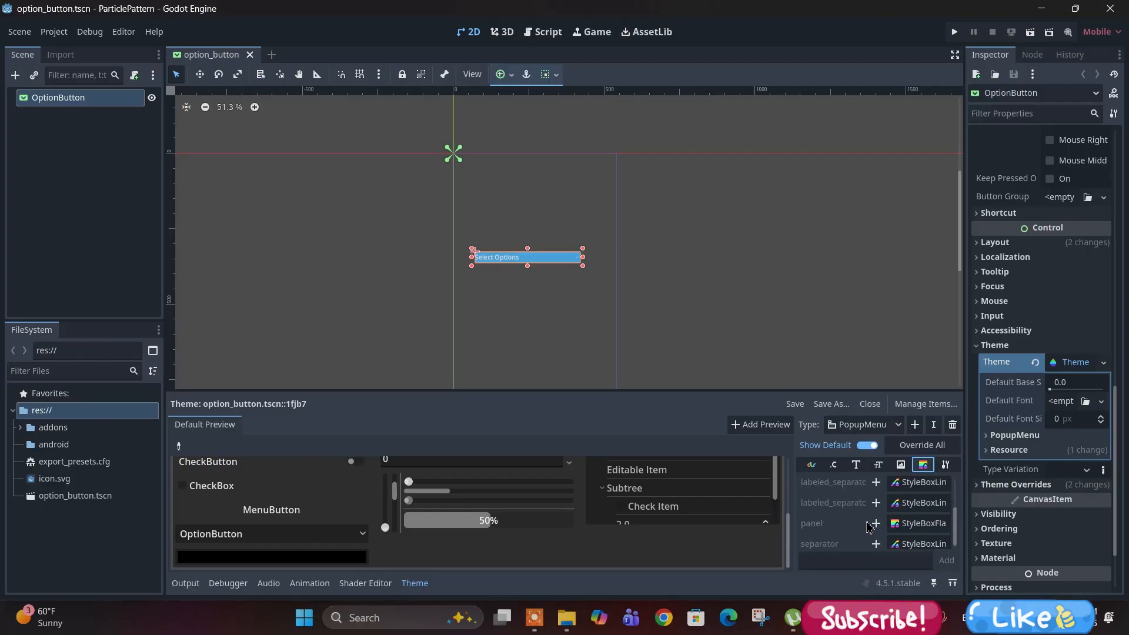
scroll(870, 528, "up", 3)
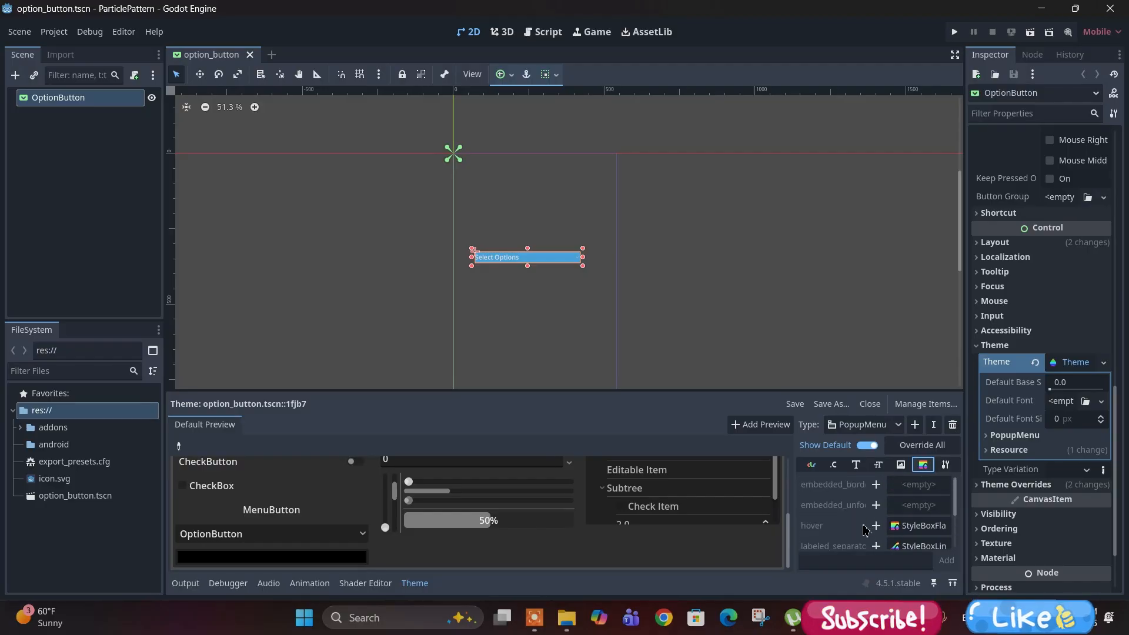
scroll(906, 534, "down", 1)
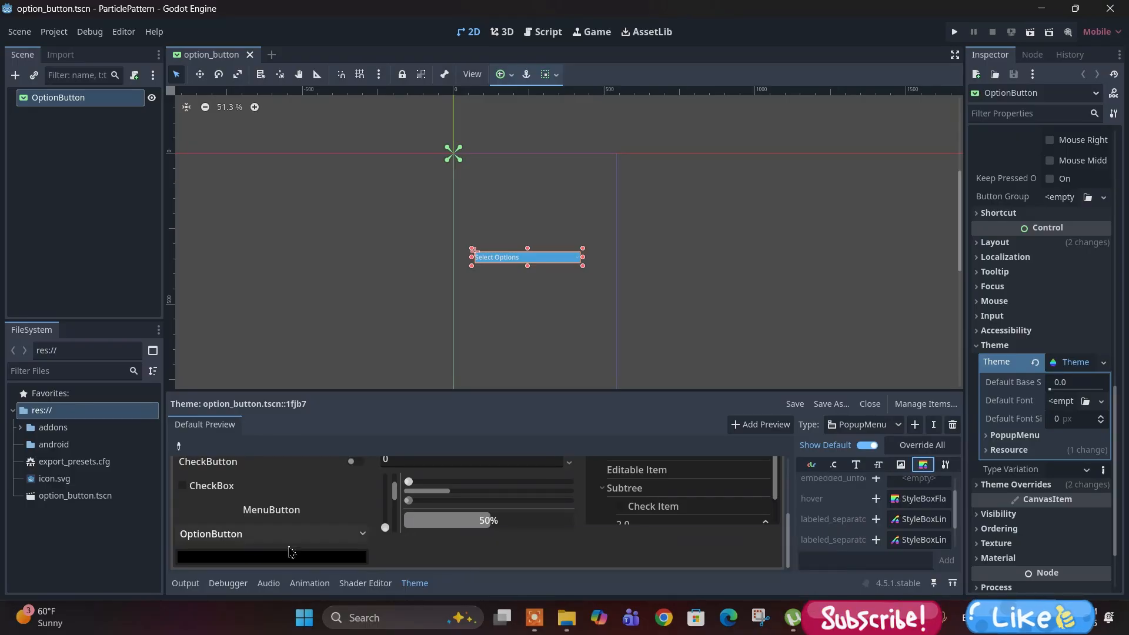
left_click(862, 424)
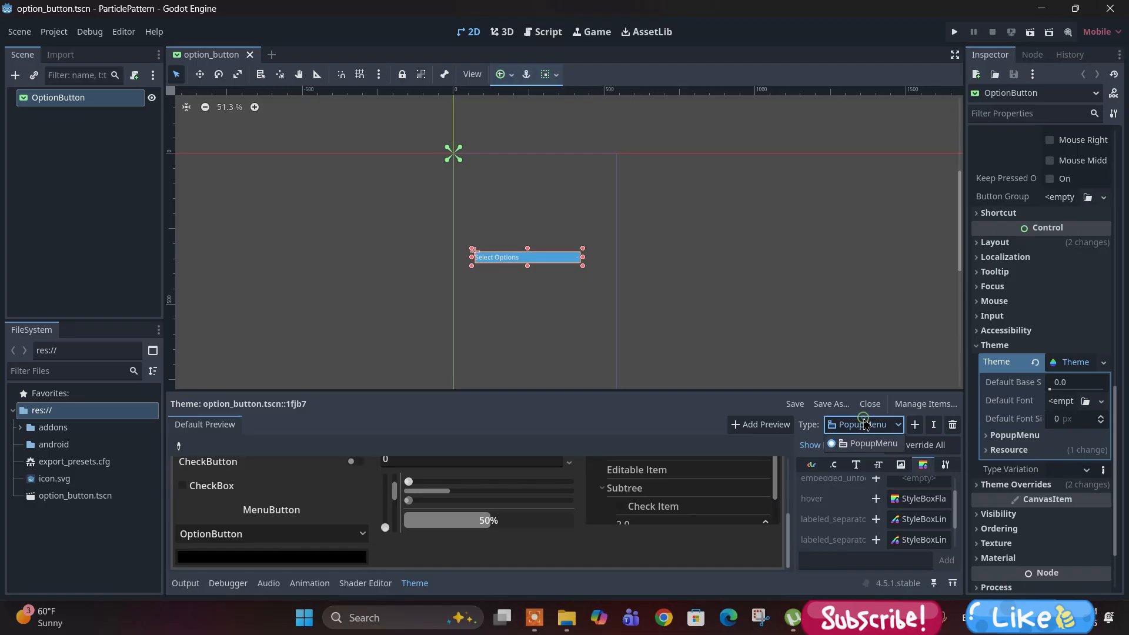
left_click(869, 444)
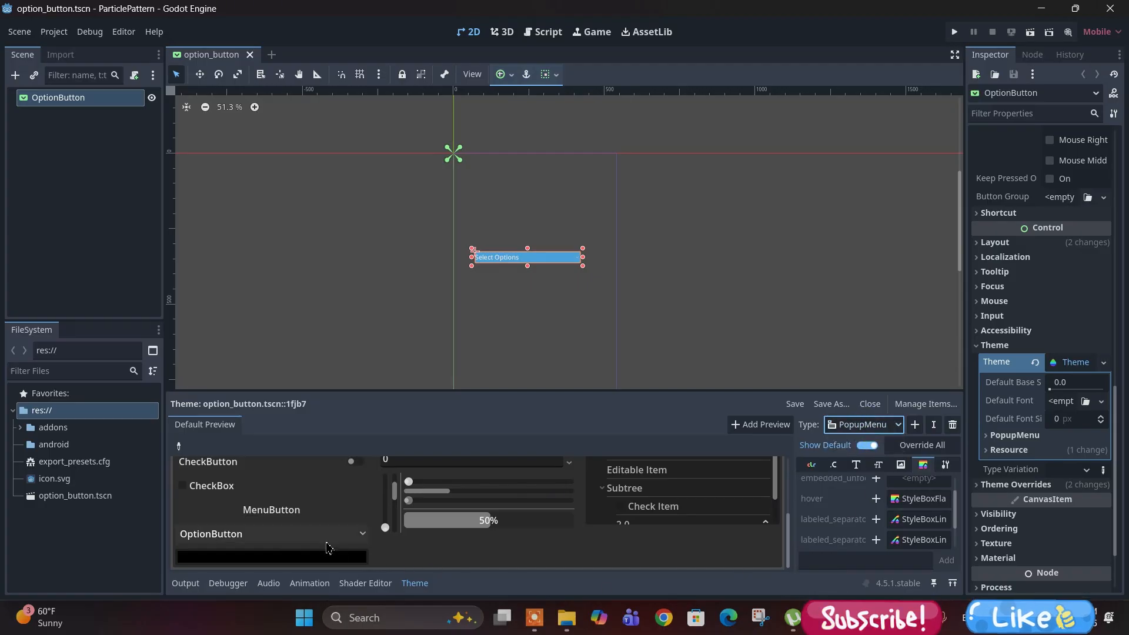
scroll(896, 525, "down", 2)
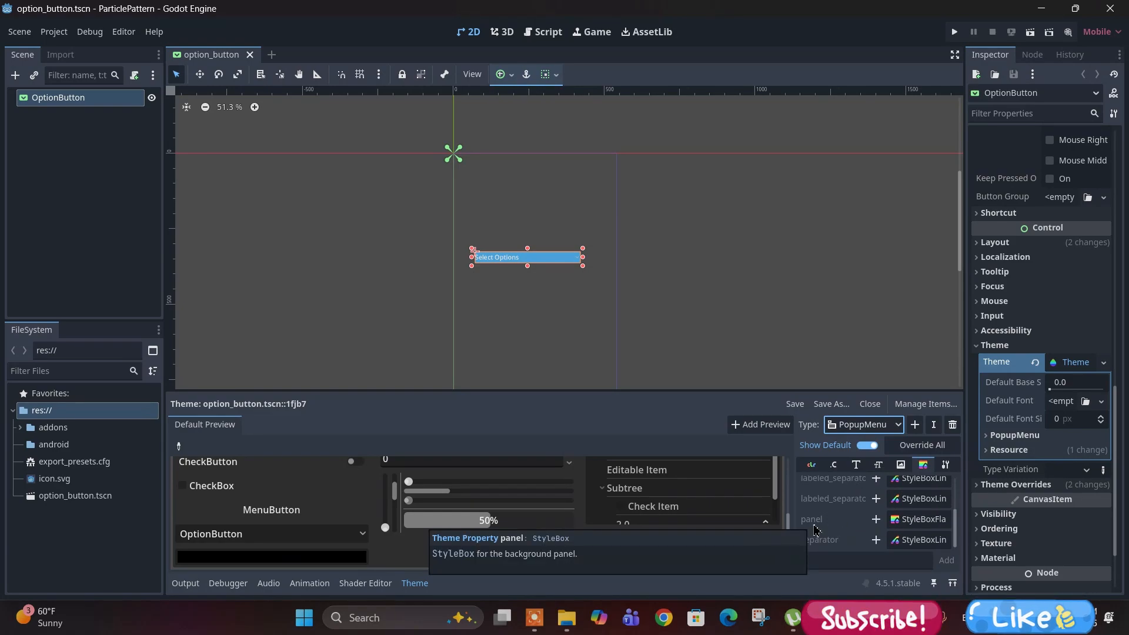
left_click(876, 520)
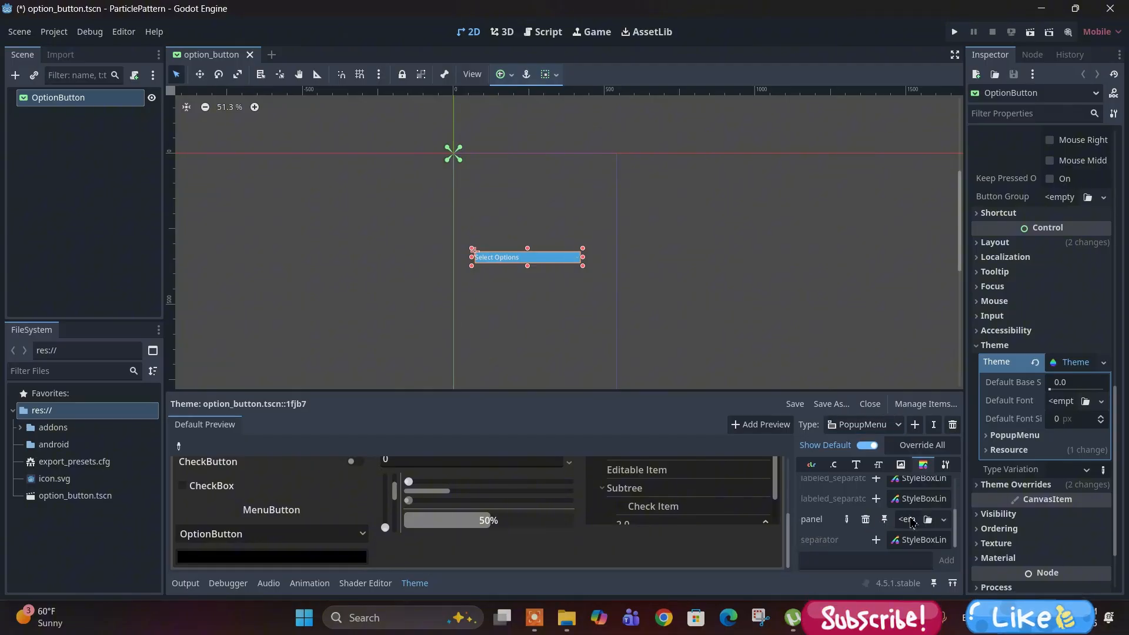
left_click(908, 519)
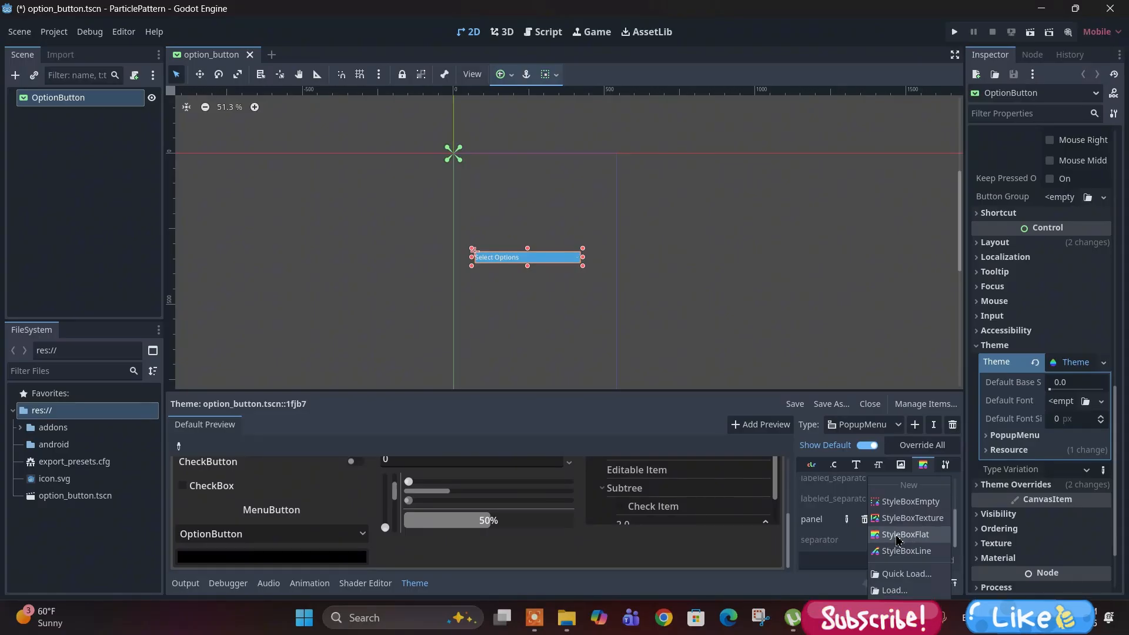
left_click(897, 535)
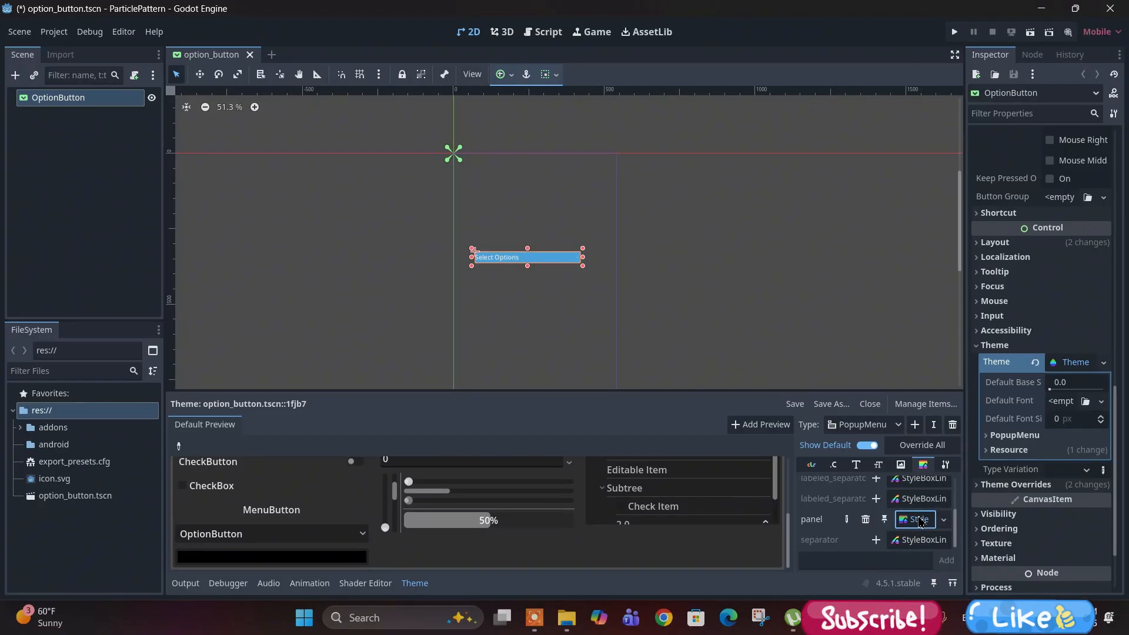
Set the panel StyleBoxFlat's BG Color to 49a2db, sampled from the OptionButton on the canvas, and check it in the preview's popup list.
left_click(920, 521)
left_click(1065, 241)
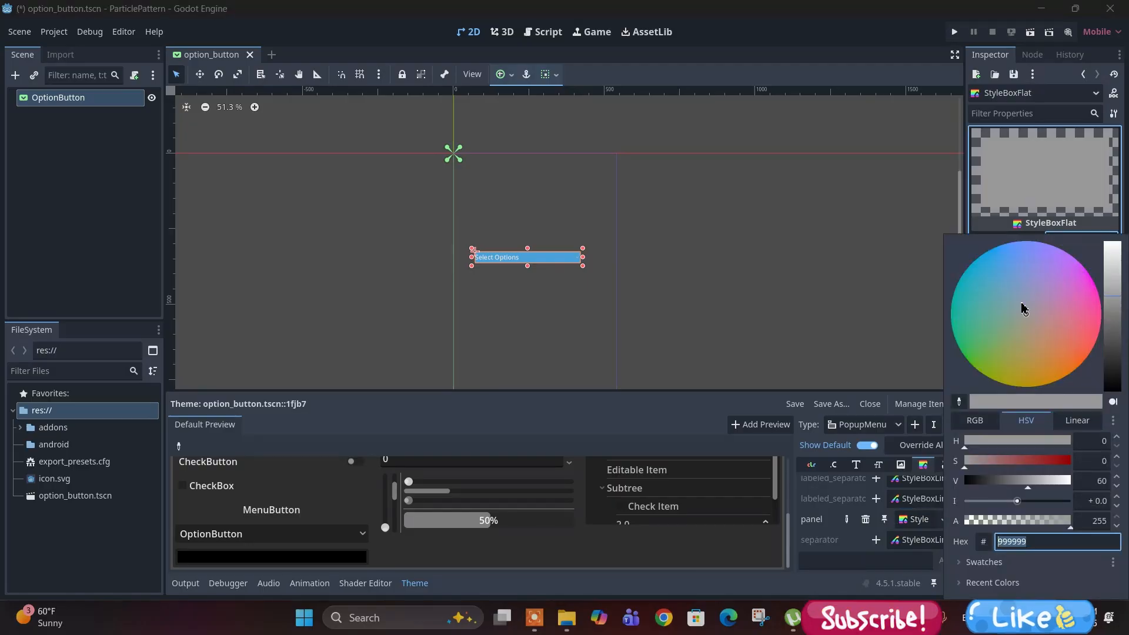
left_click_drag(1013, 263, 1014, 259)
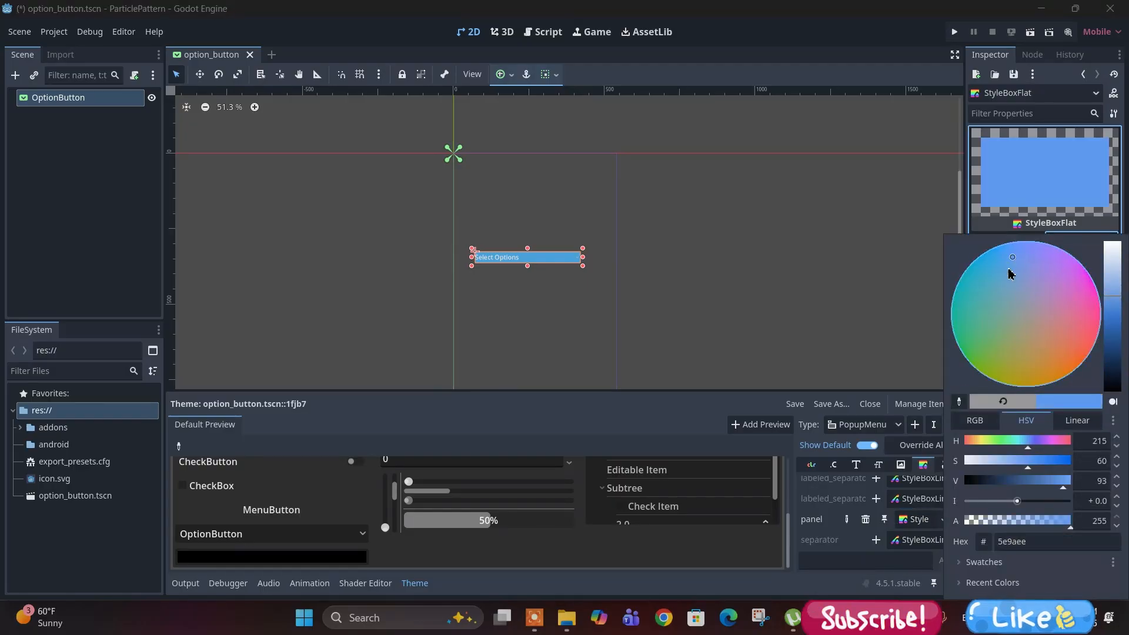
left_click(958, 401)
left_click(538, 261)
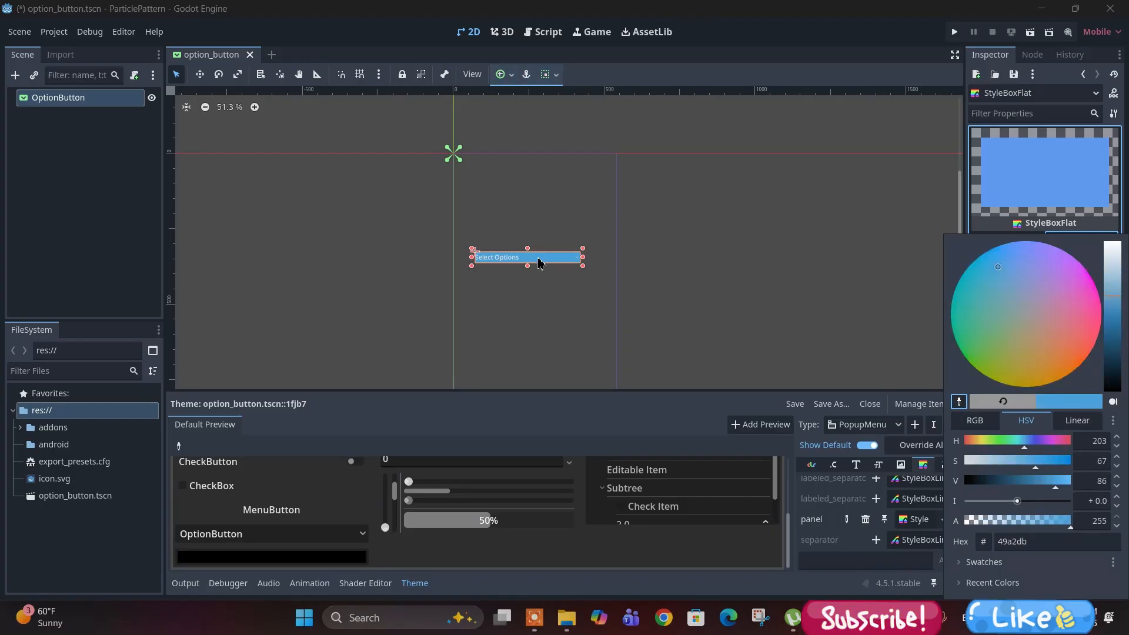
left_click(707, 312)
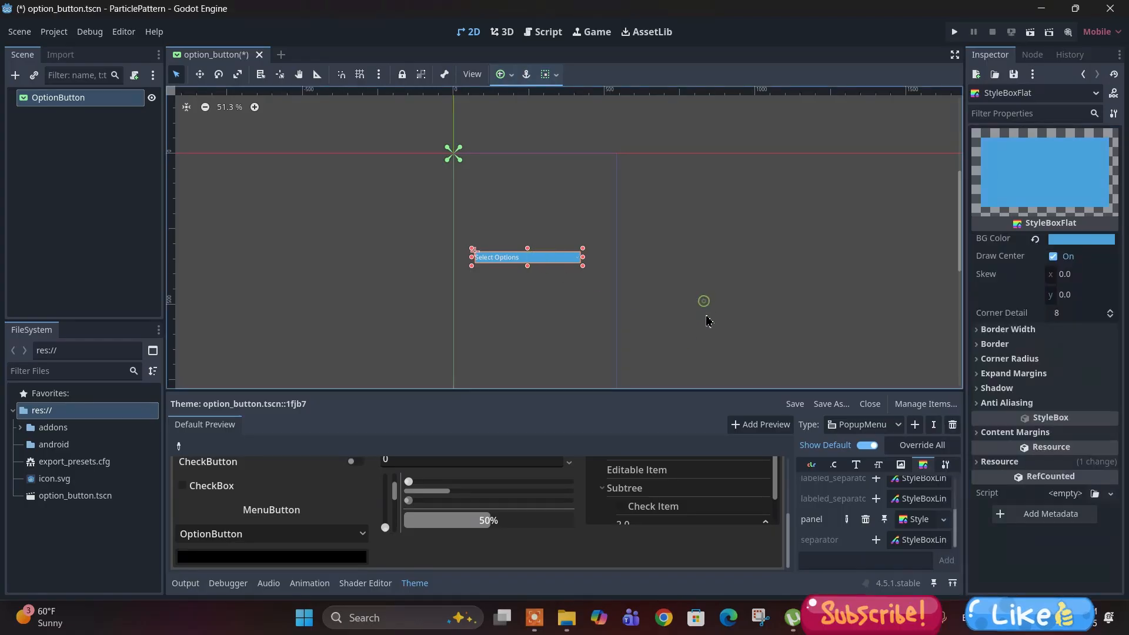
left_click(289, 539)
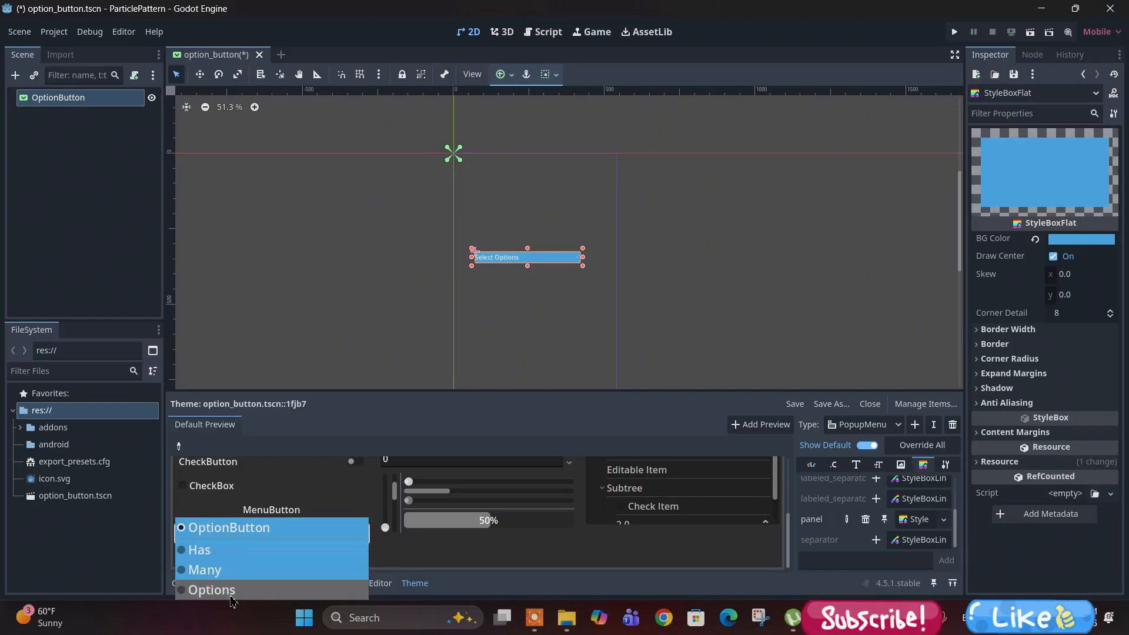
left_click(579, 554)
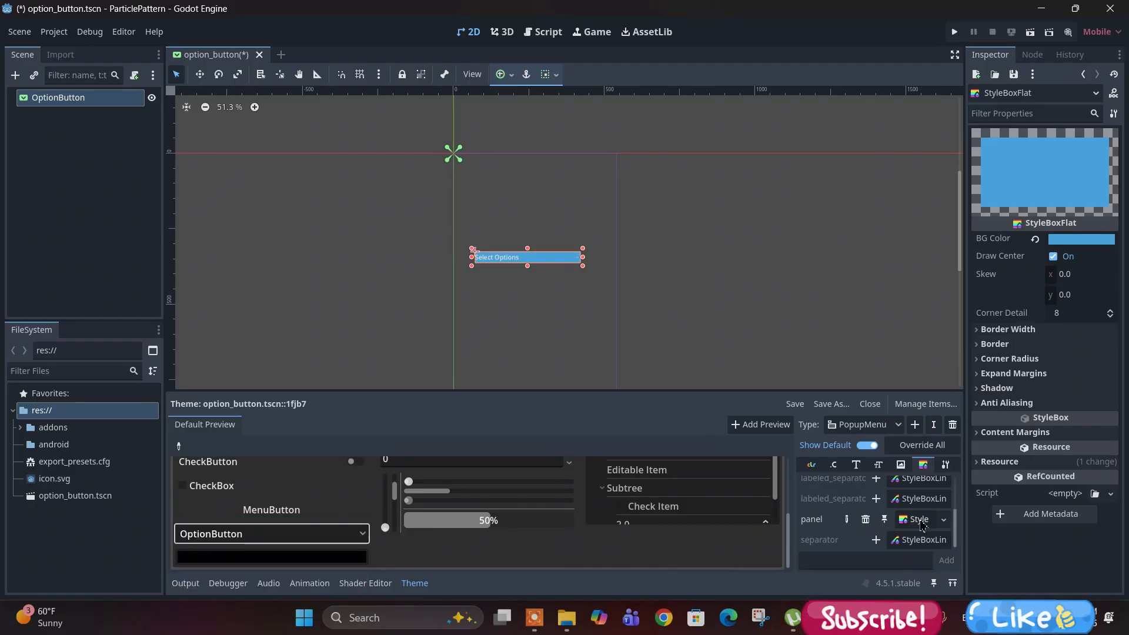
Override the PopupMenu type's separator style with a new StyleBoxLine, checking the preview's popup list.
left_click(876, 540)
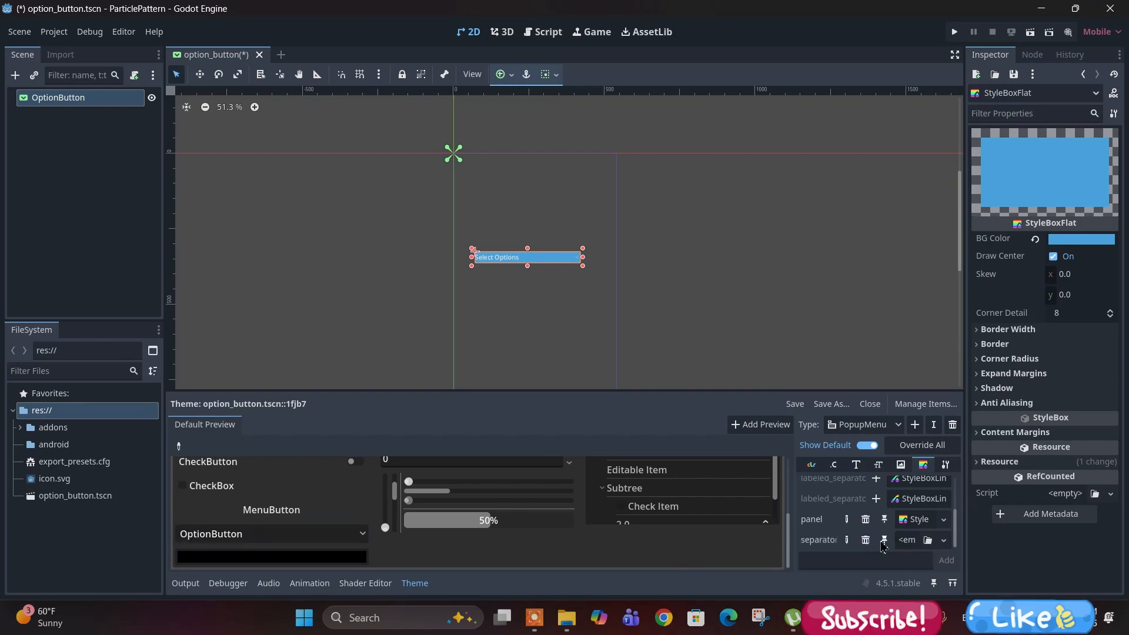
left_click(312, 535)
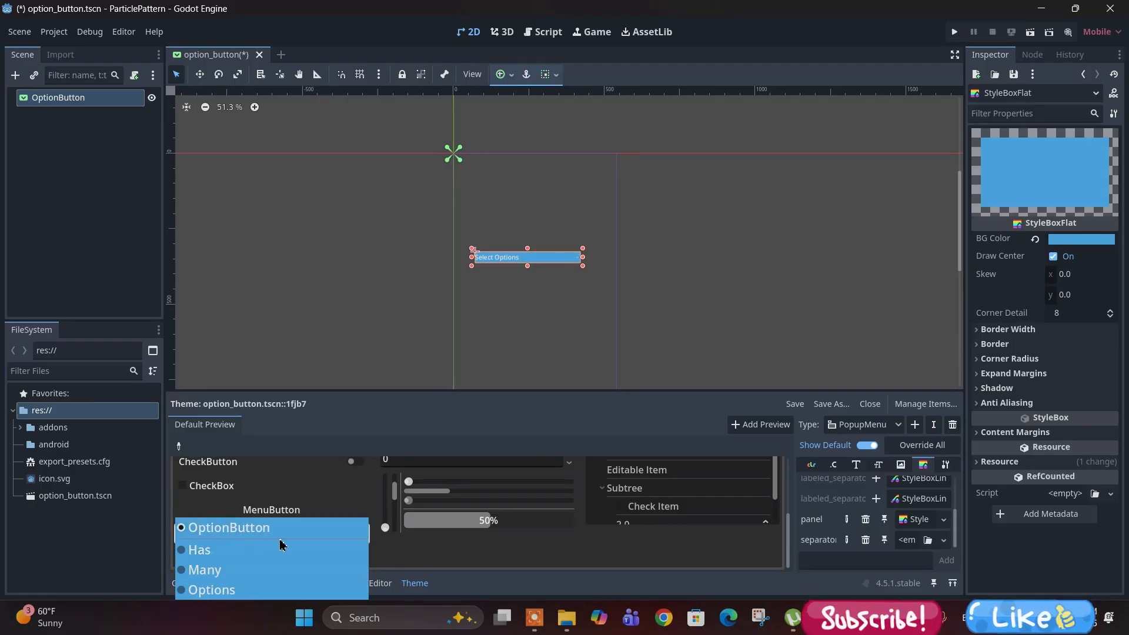
left_click(529, 552)
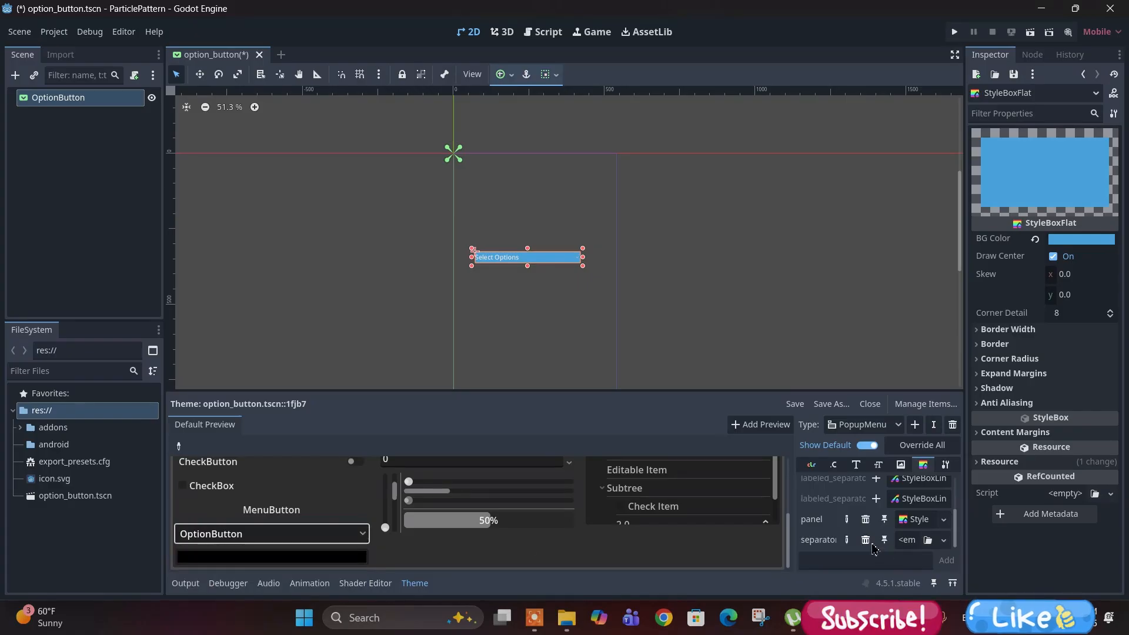
left_click(907, 541)
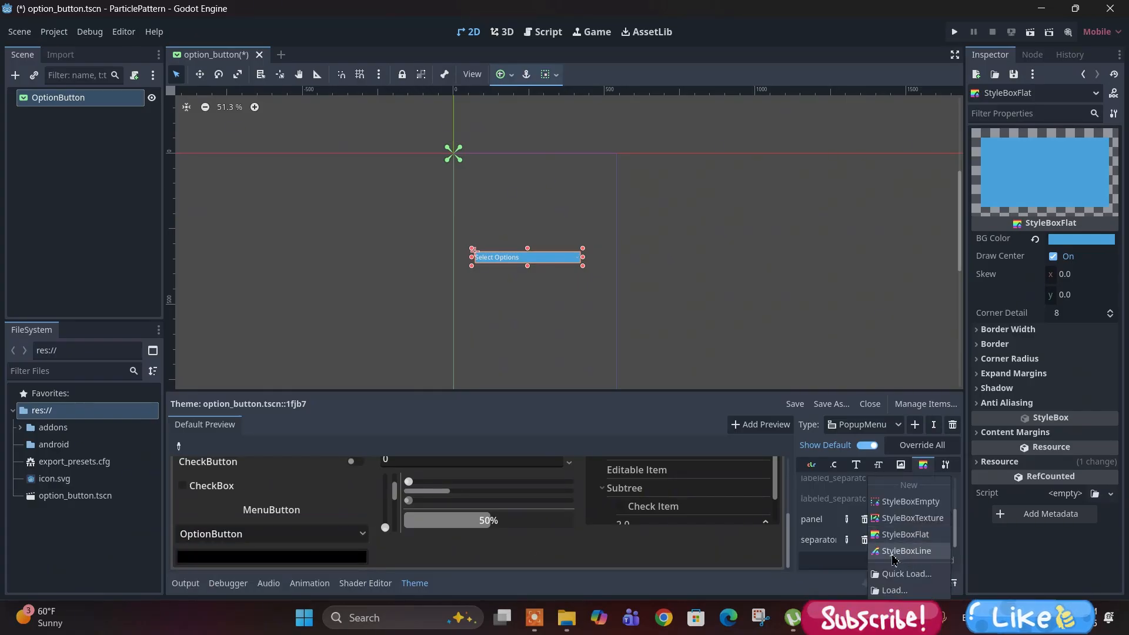
left_click(906, 551)
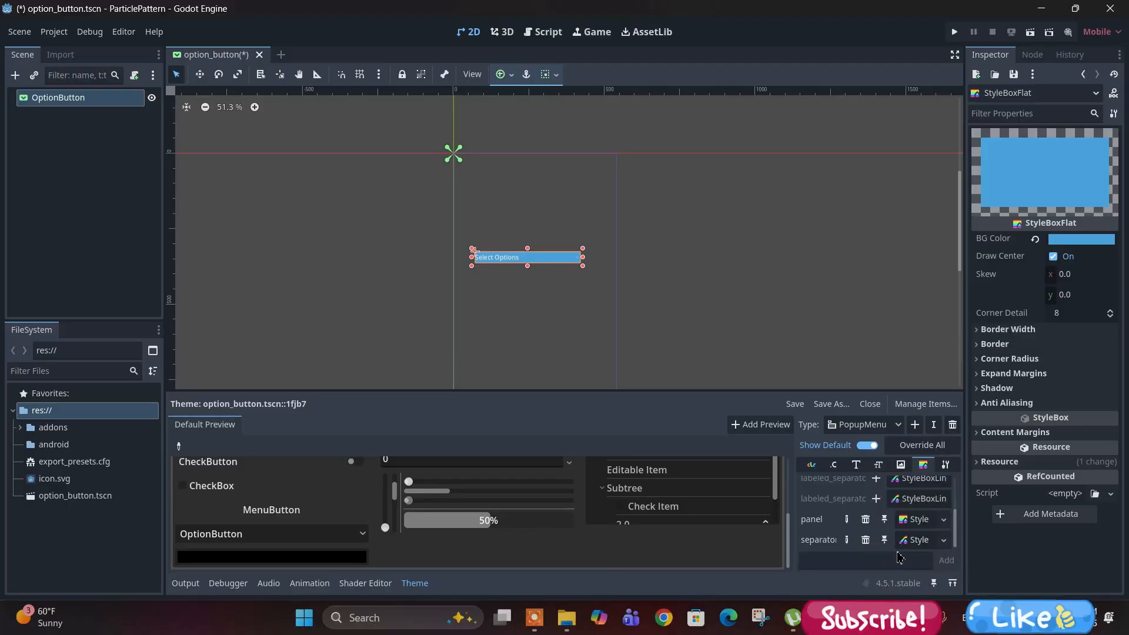
Set the separator StyleBoxLine's color to white and check the line in the preview's popup list.
left_click(914, 541)
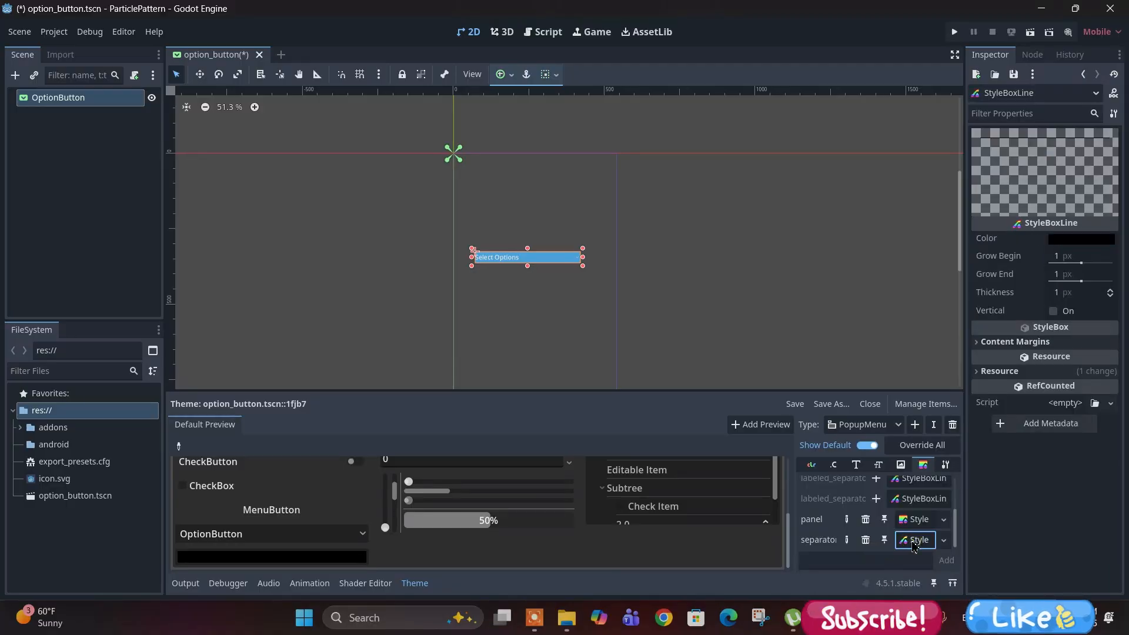
left_click(1067, 241)
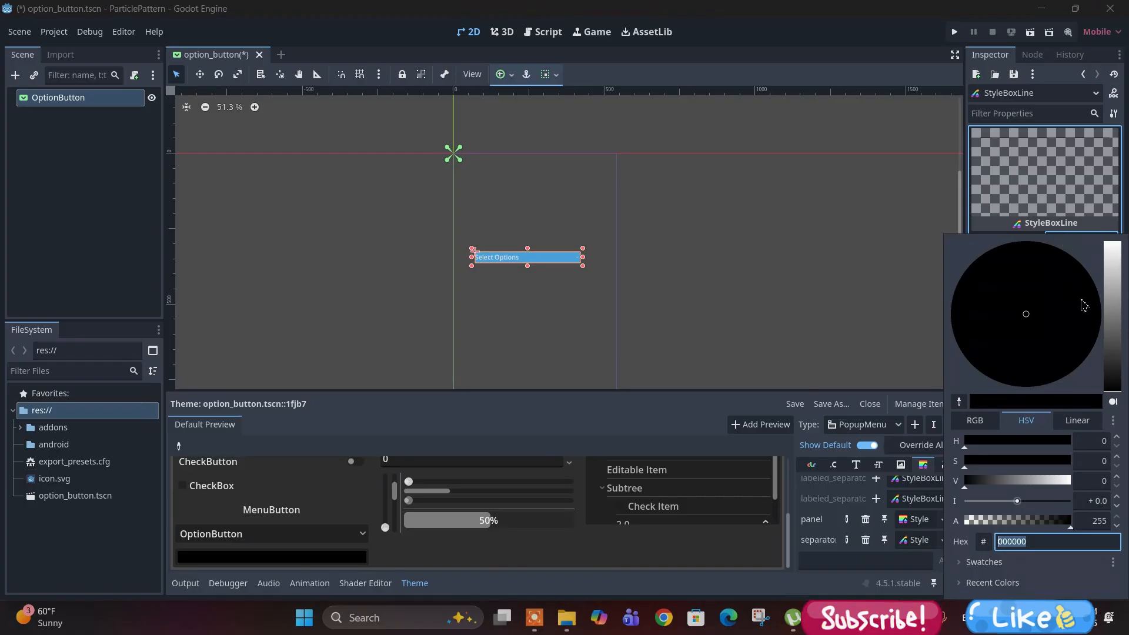
left_click_drag(1115, 285, 1123, 200)
left_click(586, 350)
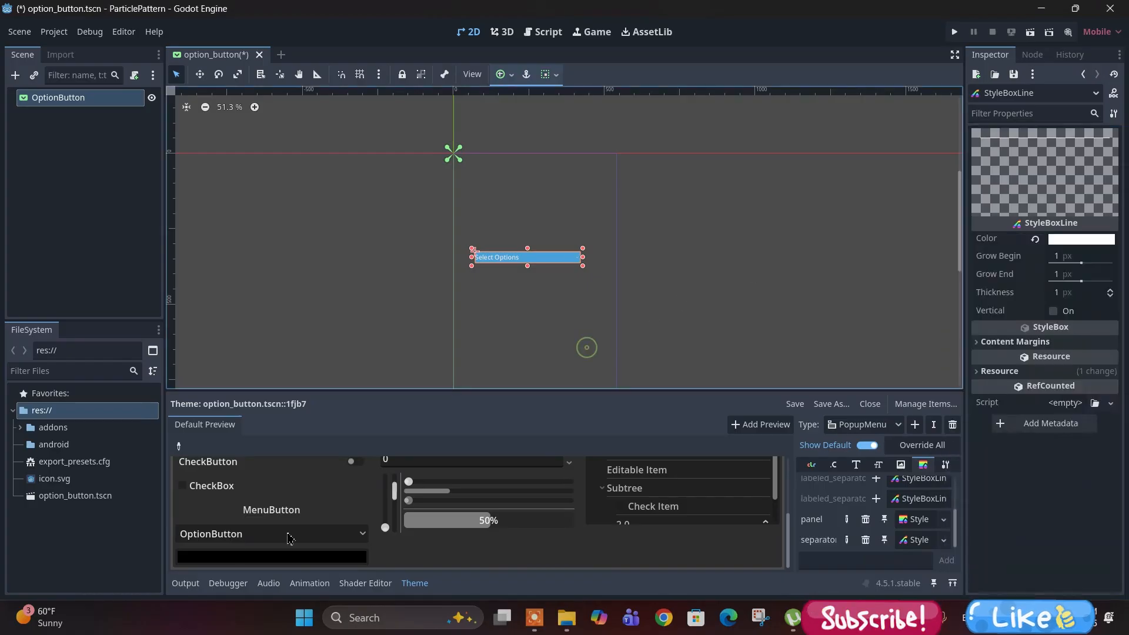
left_click(288, 534)
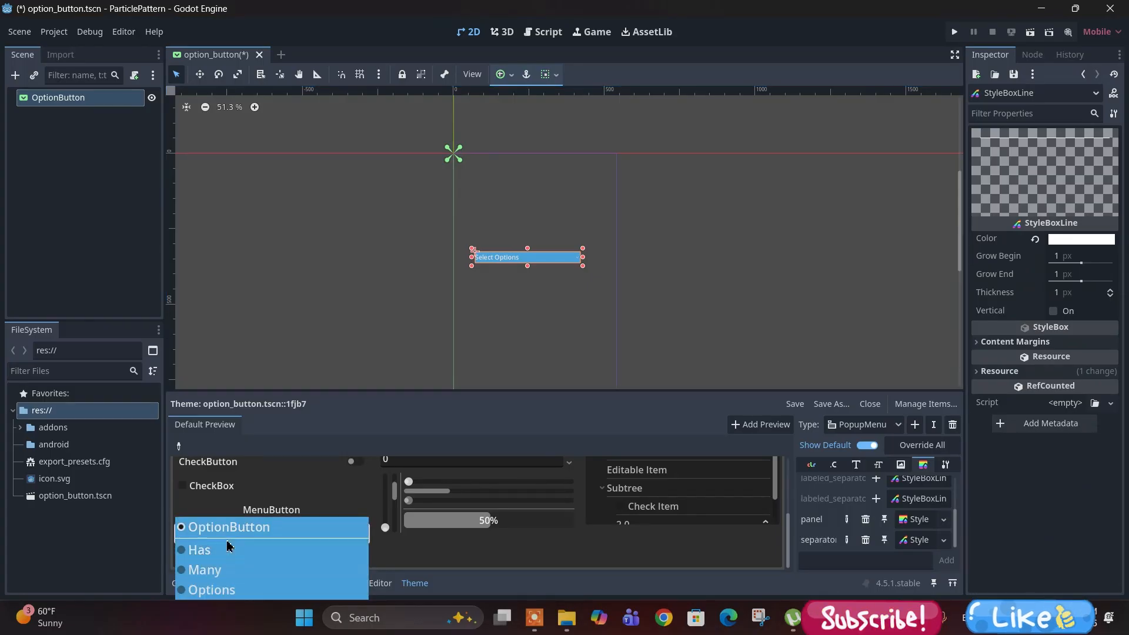
left_click(854, 561)
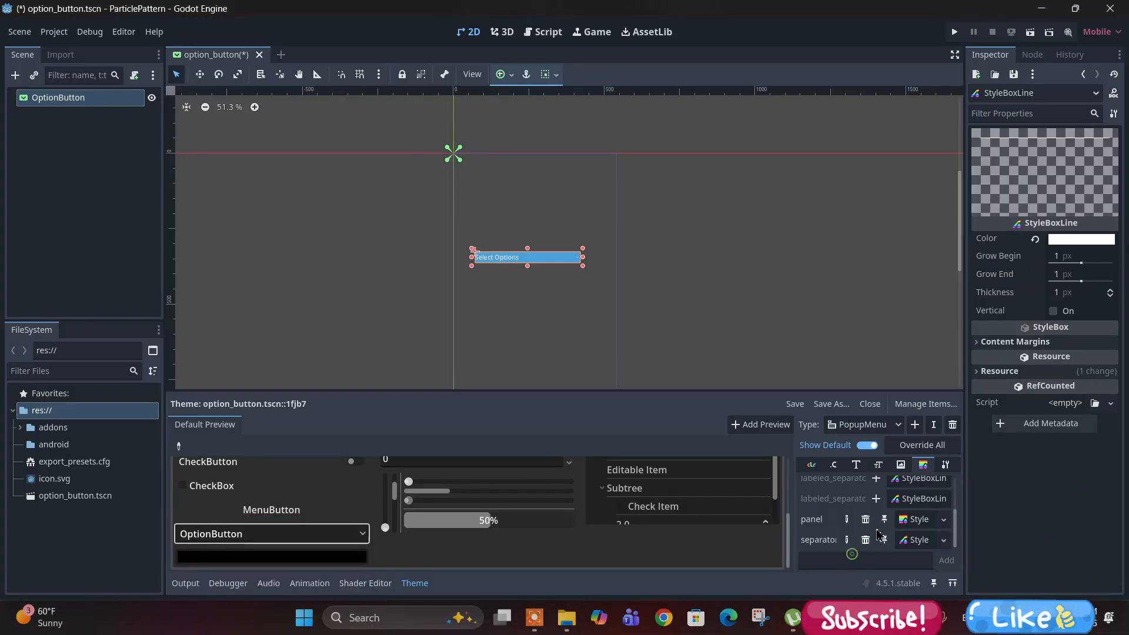
Show the PopupMenu type's constants and examine the item spacing in the preview's popup list.
scroll(896, 531, "up", 2)
scroll(897, 531, "up", 1)
right_click(897, 531)
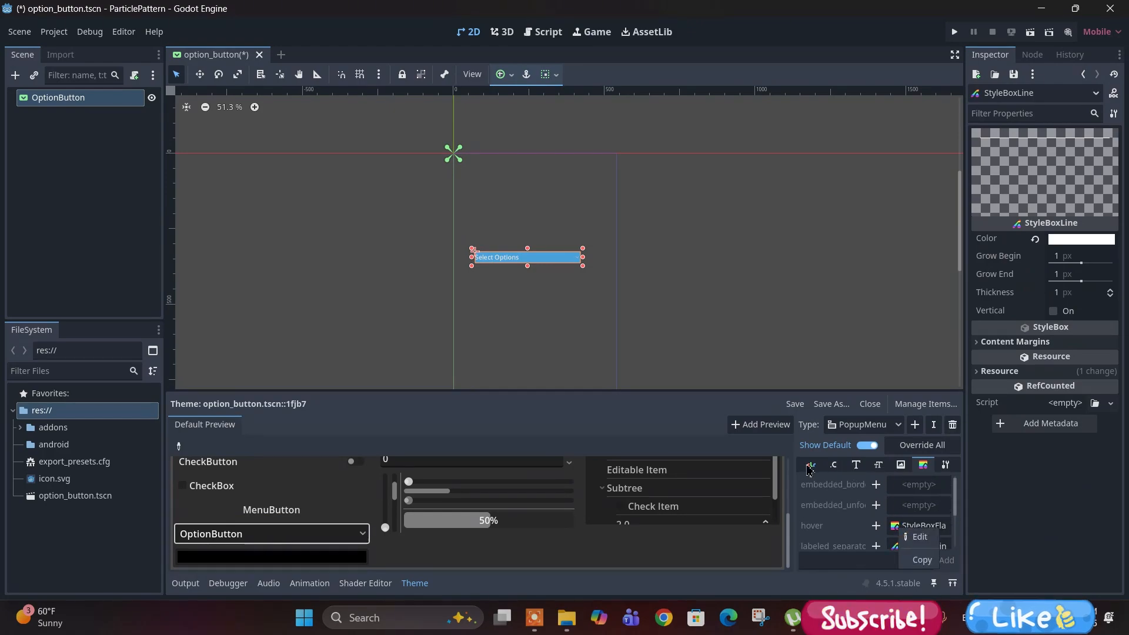
left_click(833, 464)
left_click(834, 464)
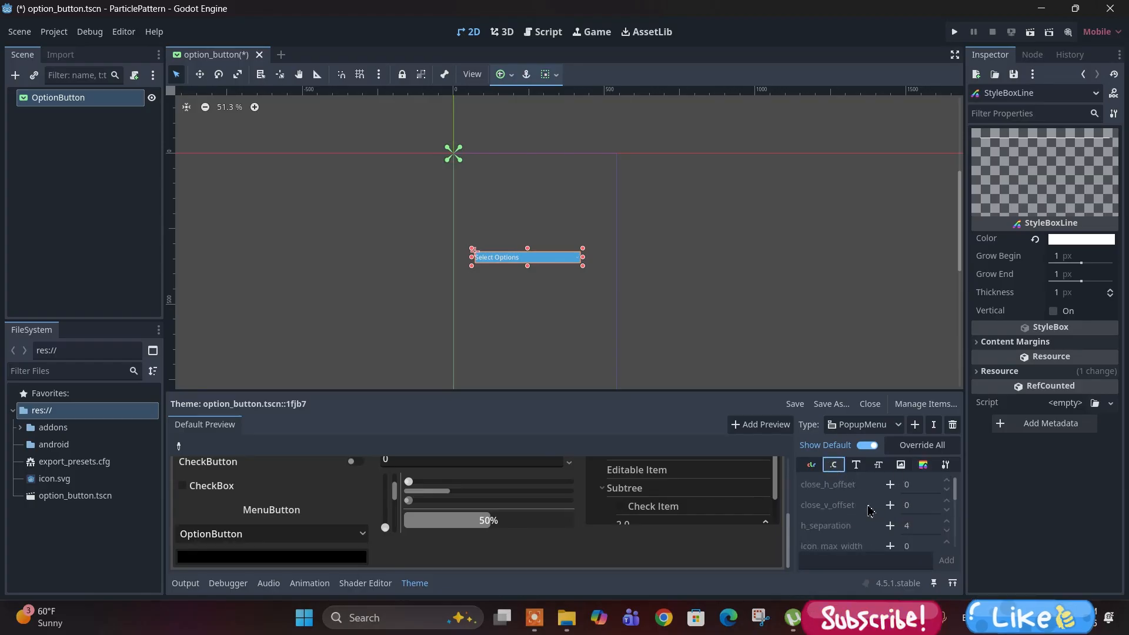
left_click(285, 533)
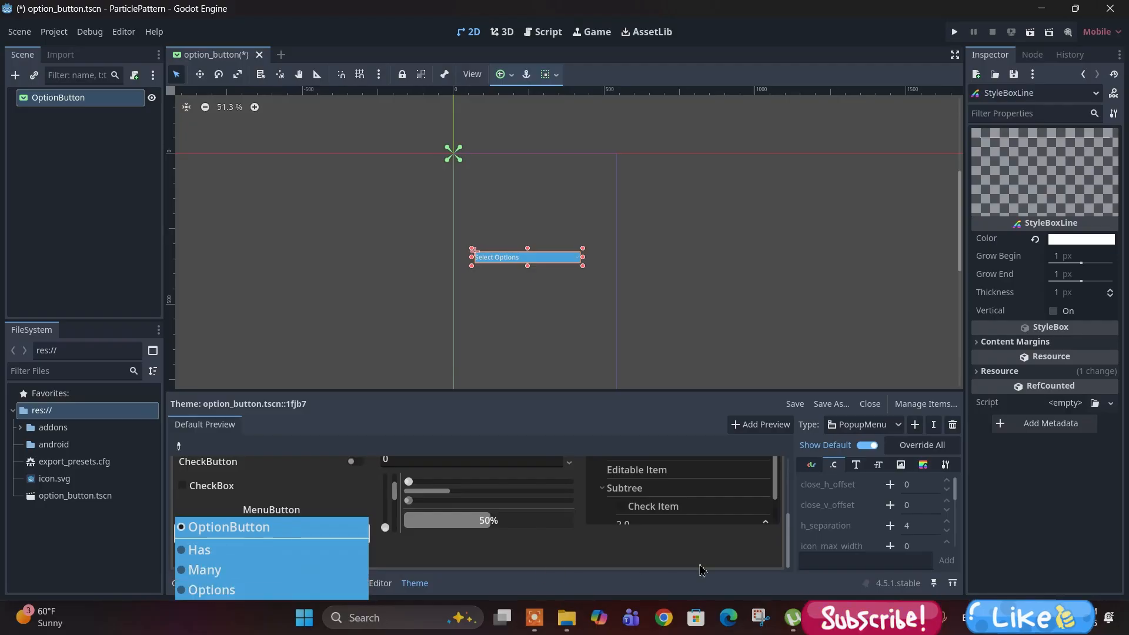
left_click(748, 548)
Override the PopupMenu type's h_separation constant with 10 and check the item spacing in the preview's popup list.
scroll(875, 506, "down", 1)
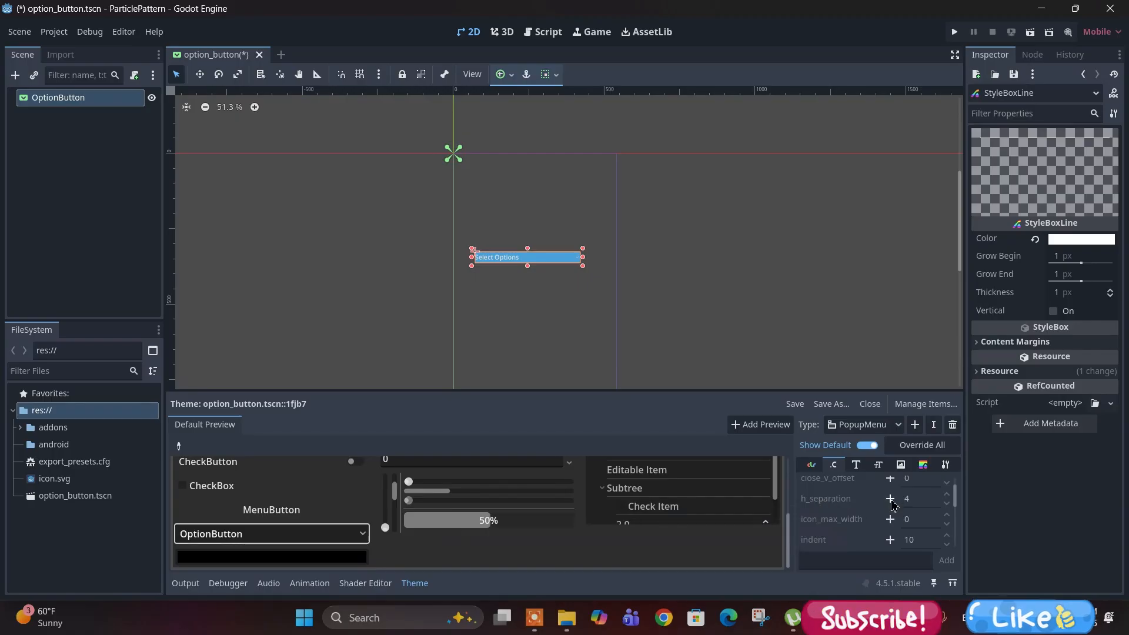
left_click(922, 501)
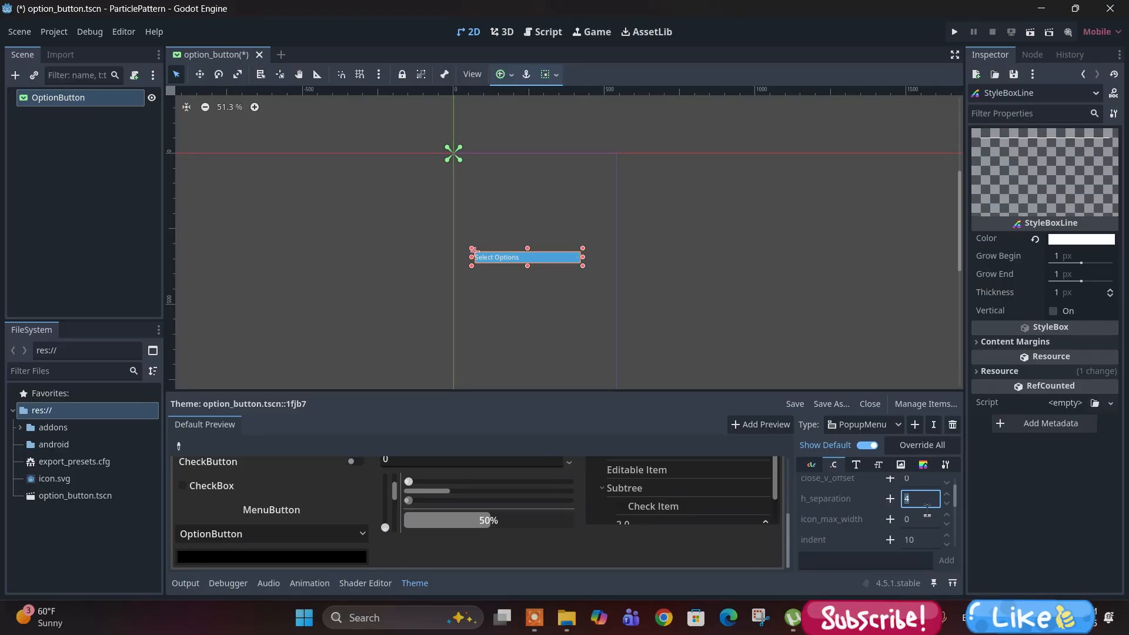
left_click(890, 500)
left_click(891, 500)
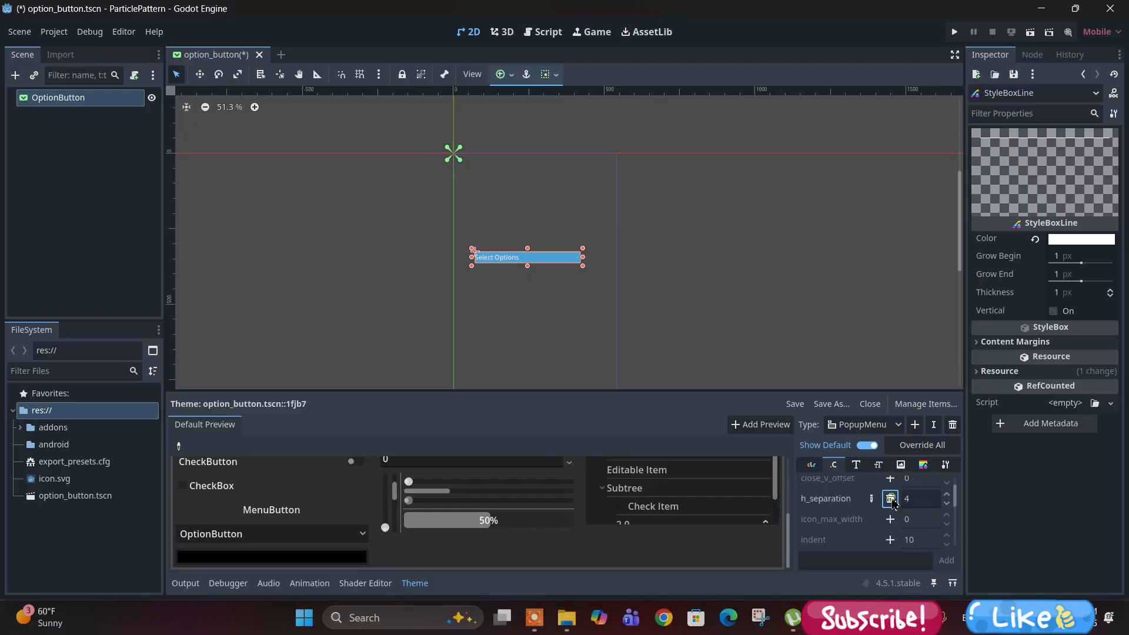
left_click(920, 499)
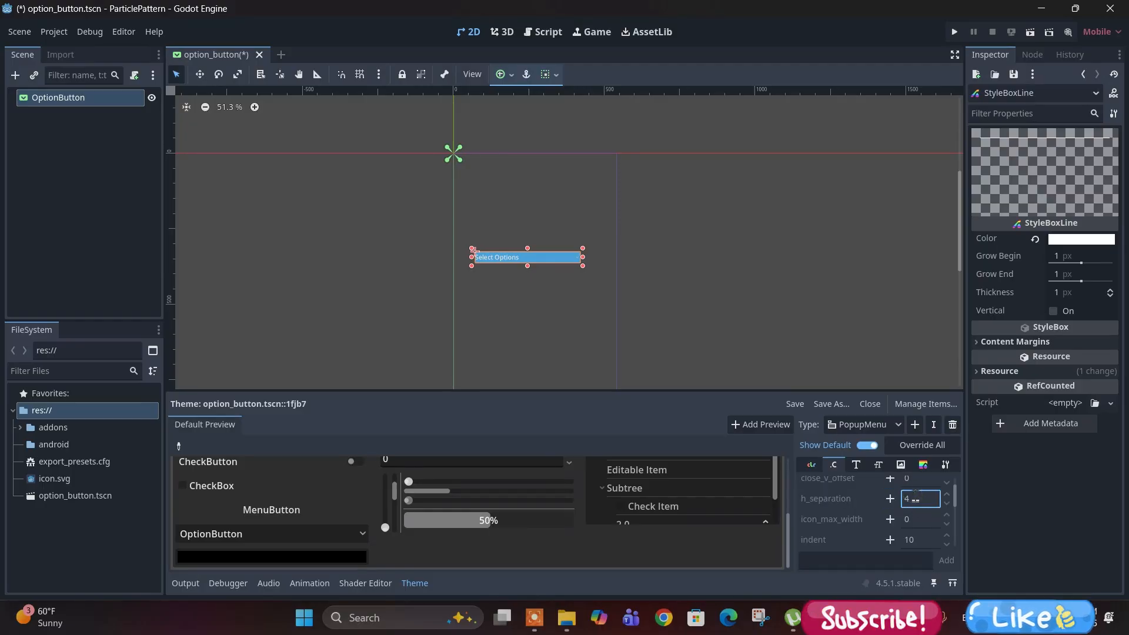
left_click(890, 499)
left_click(890, 500)
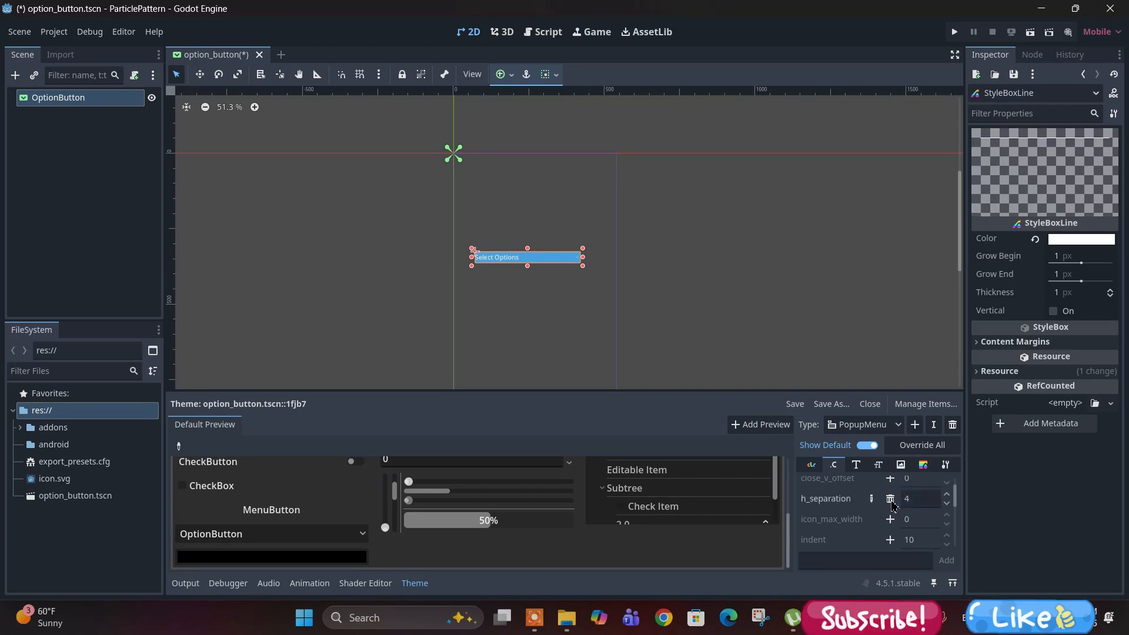
left_click(924, 500)
left_click(295, 535)
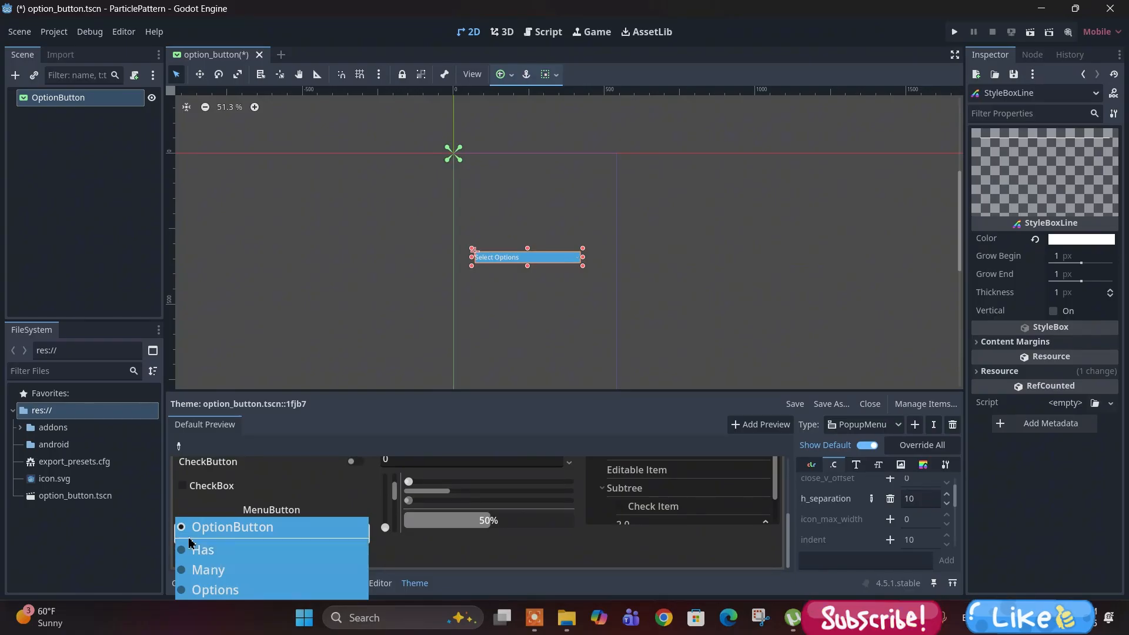
Override the PopupMenu type's v_separation constant with 10 and check the row spacing in the preview's popup list.
scroll(880, 534, "down", 5)
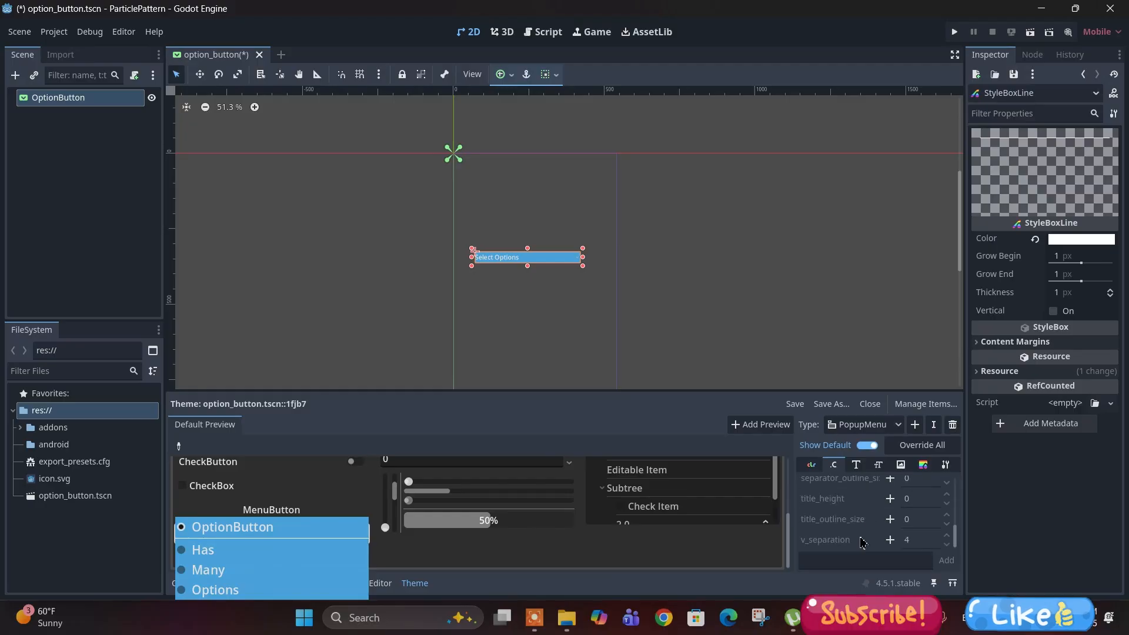
left_click(890, 540)
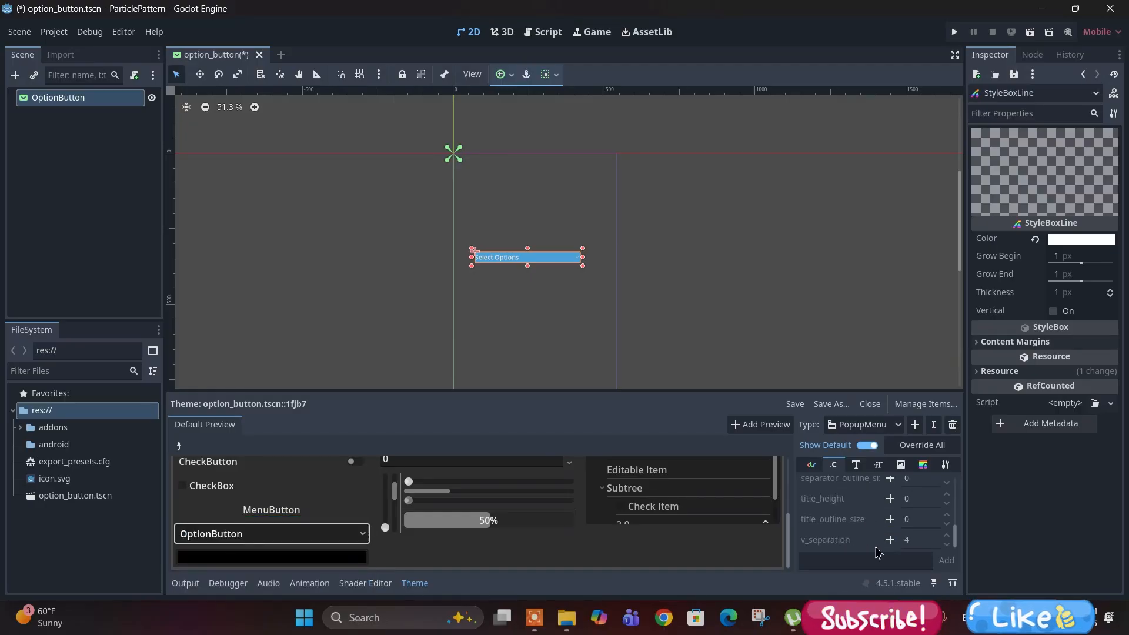
left_click(890, 539)
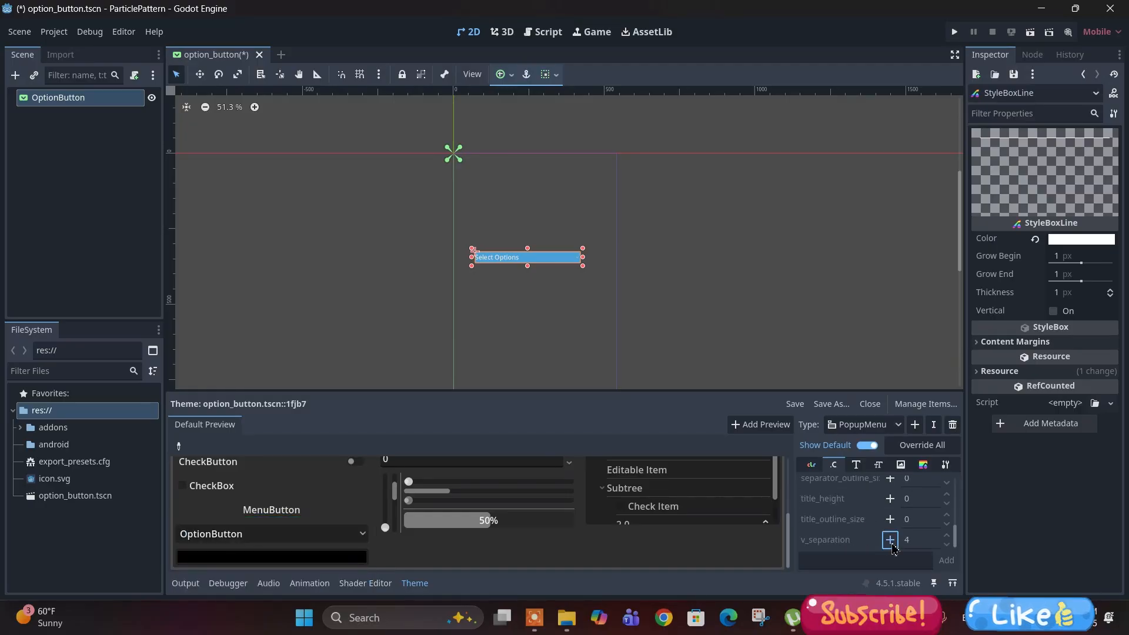
left_click(928, 539)
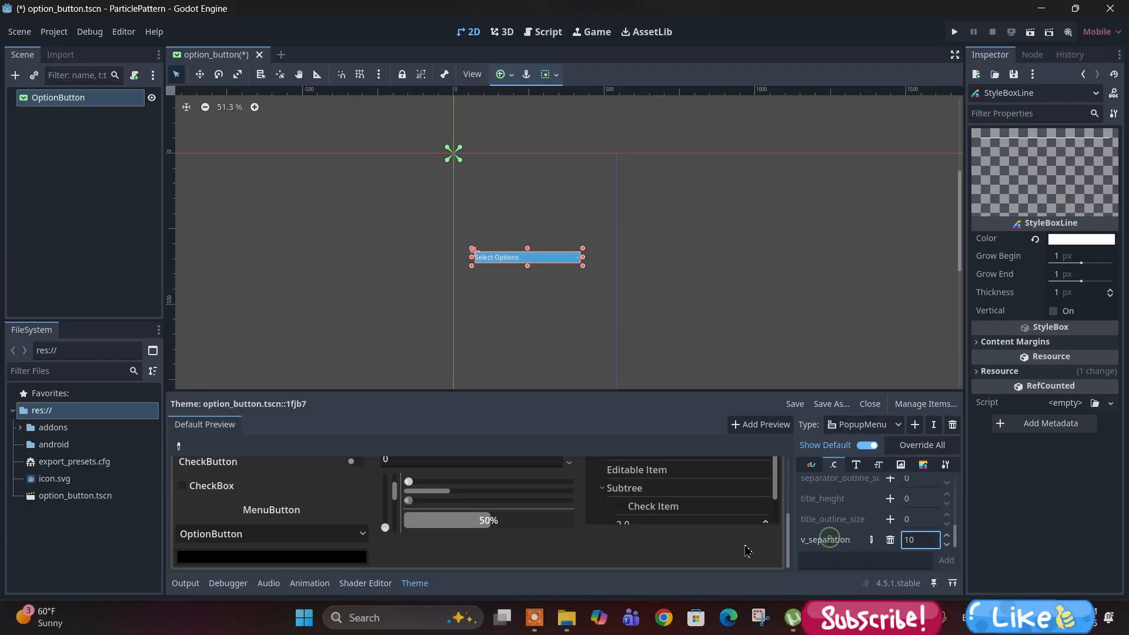
left_click(275, 535)
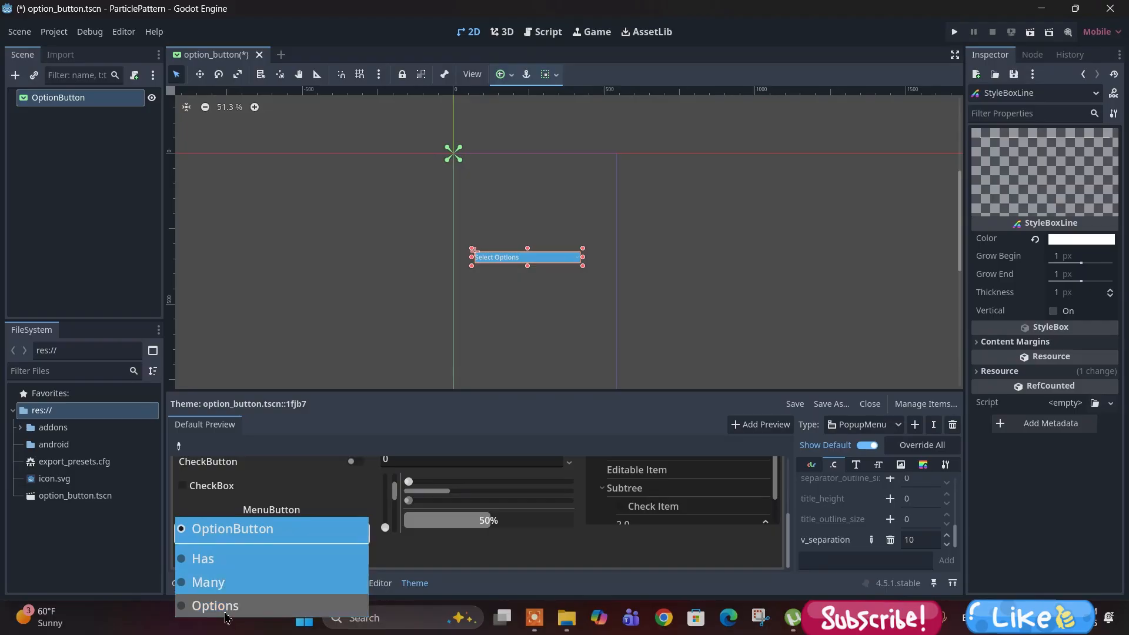
Override the PopupMenu type's outline_size constant with 3 and check the text outline in the preview's popup list.
scroll(880, 511, "up", 3)
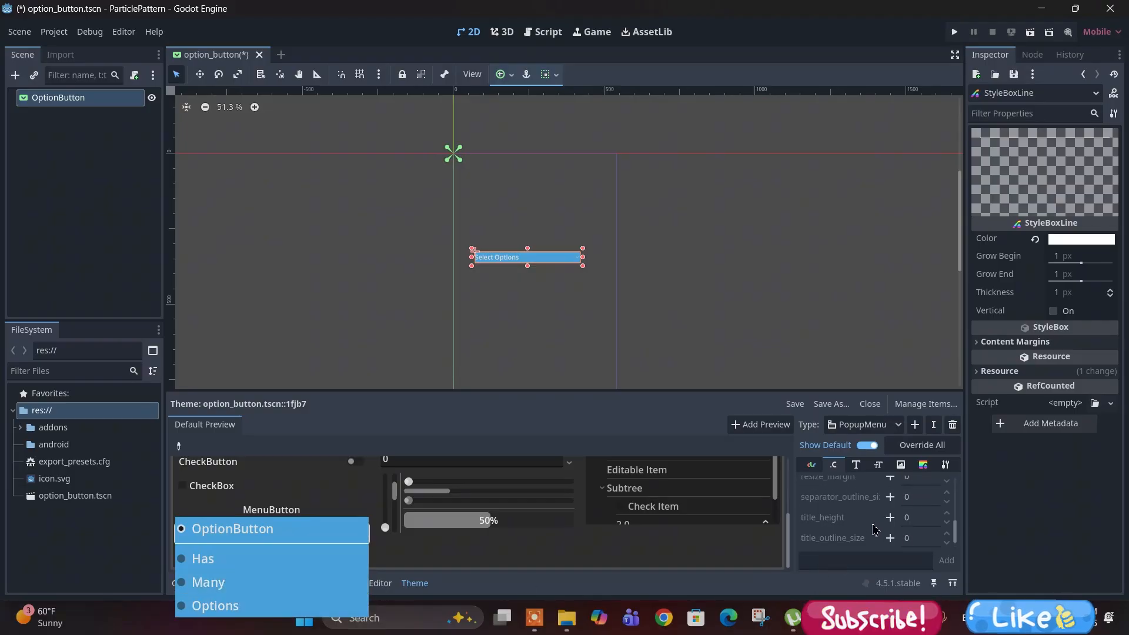
scroll(871, 532, "up", 1)
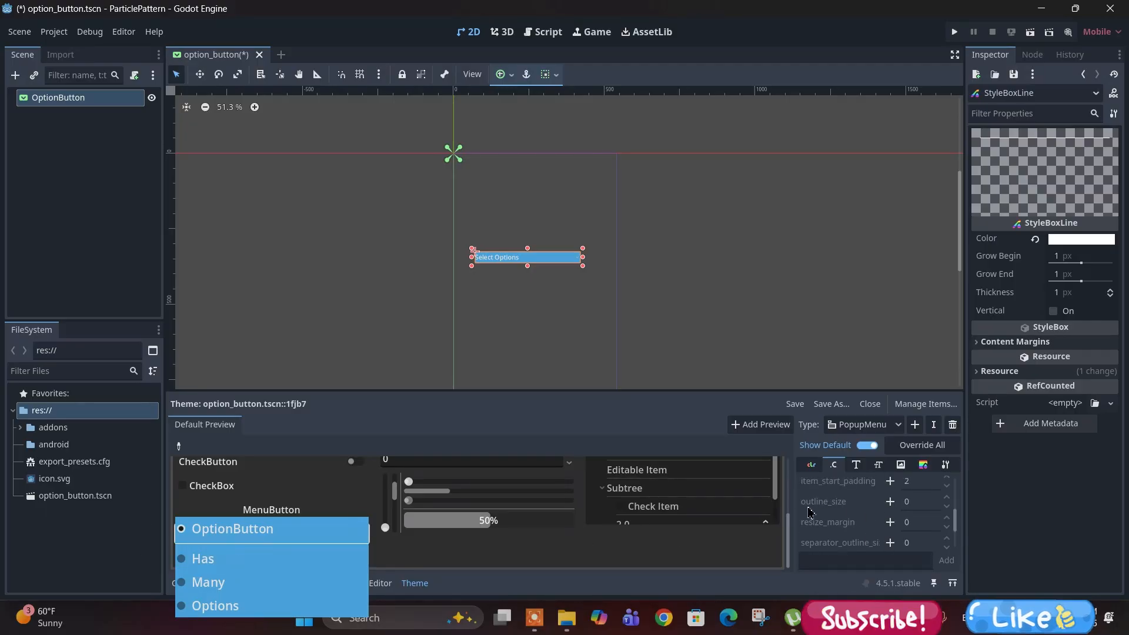
scroll(888, 511, "up", 1)
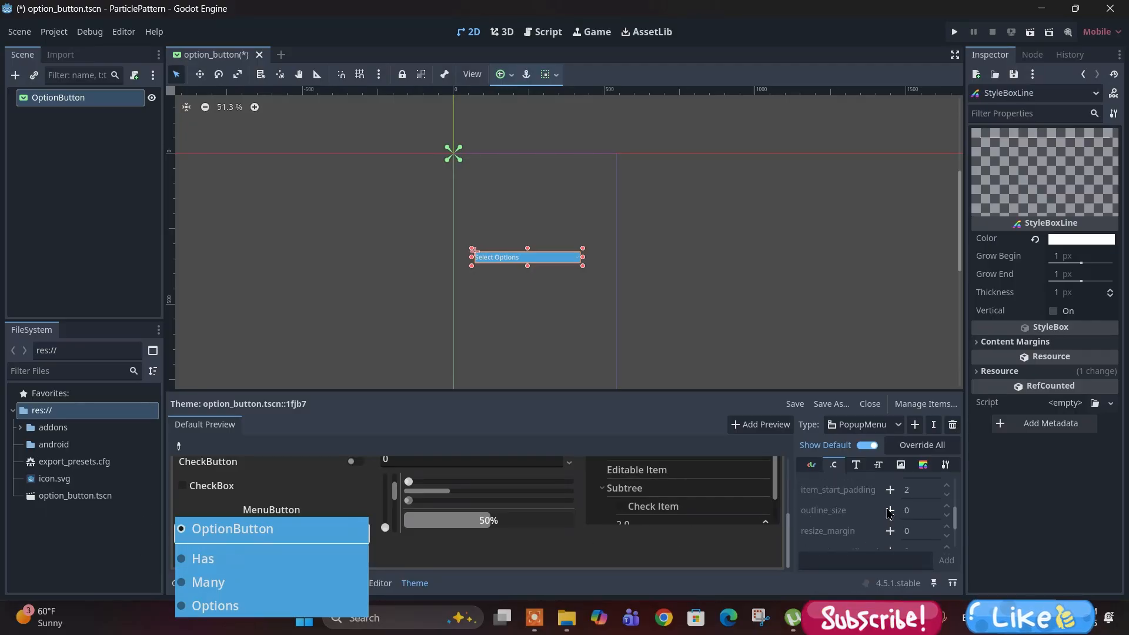
left_click(891, 510)
left_click(891, 510)
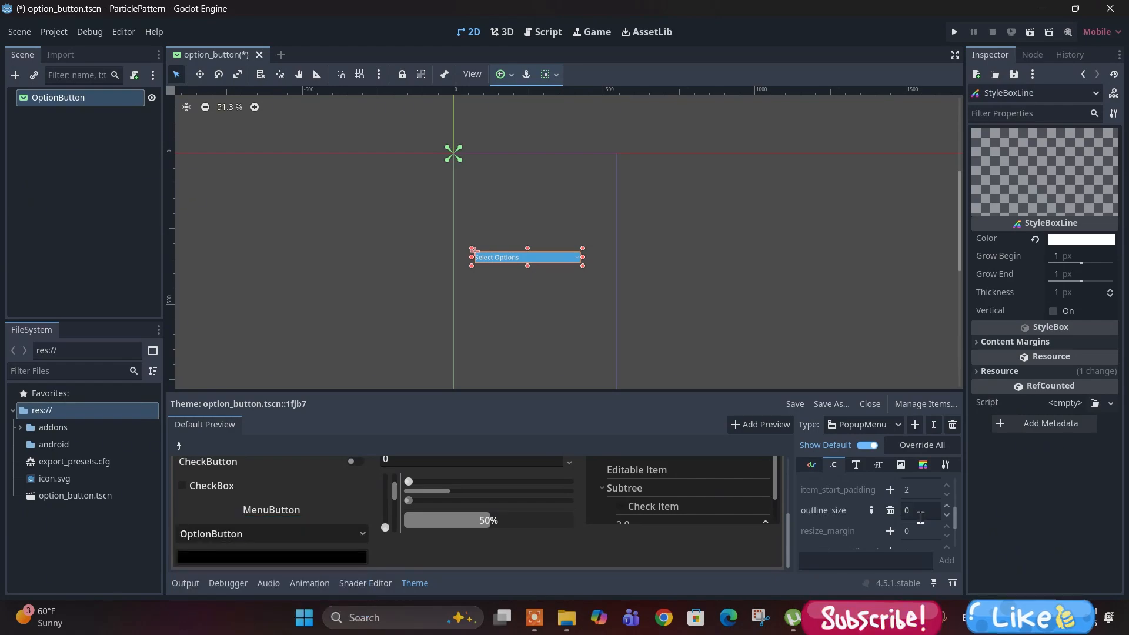
left_click(922, 511)
type("3")
left_click(247, 532)
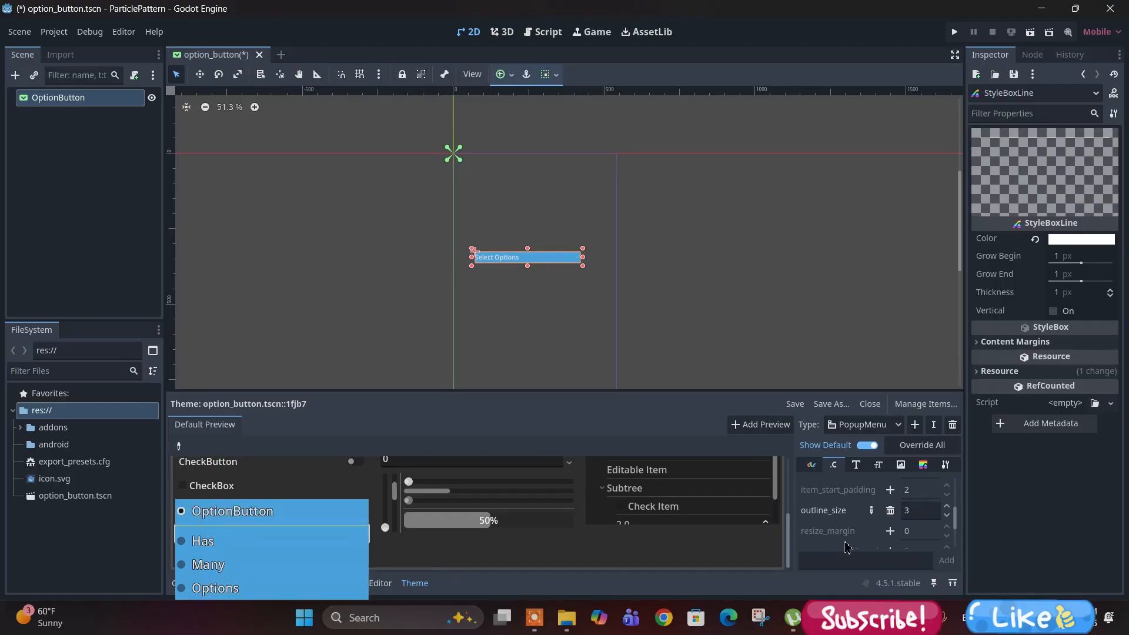
Look through the PopupMenu type's remaining constants and its color properties, and examine the preview's popup list.
scroll(860, 534, "up", 1)
scroll(859, 534, "up", 3)
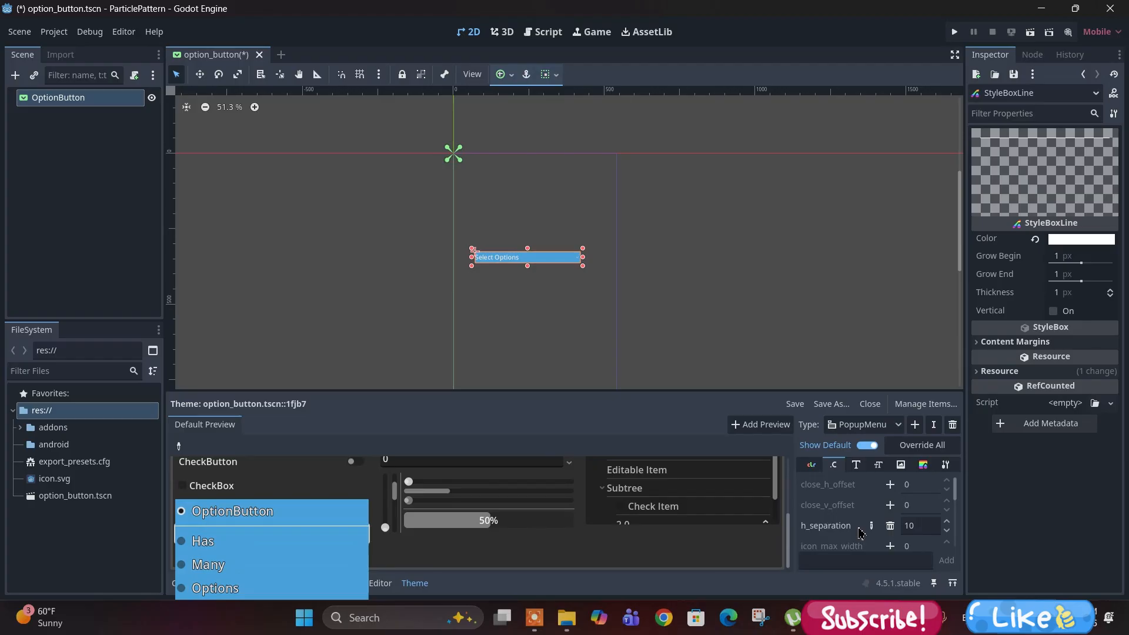
scroll(852, 504, "down", 5)
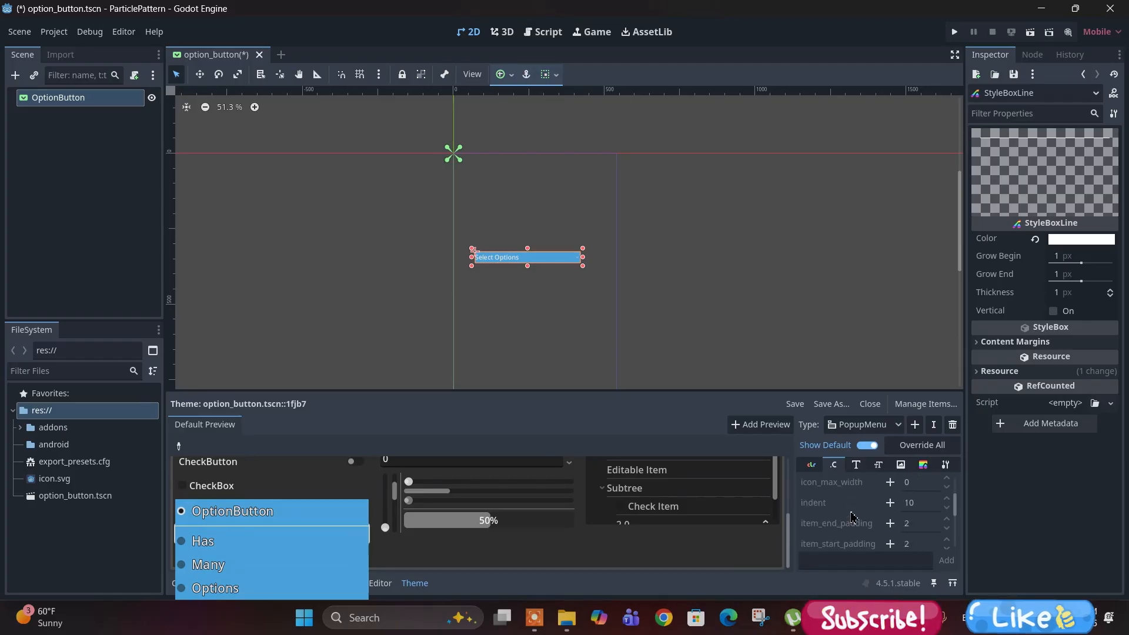
scroll(854, 532, "up", 5)
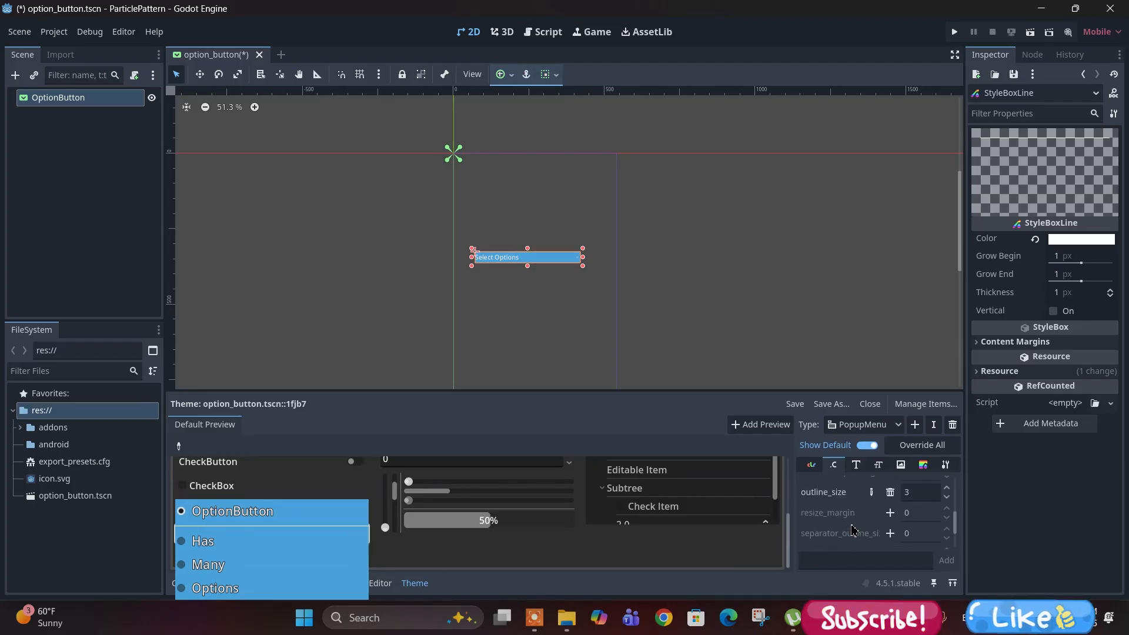
left_click(810, 468)
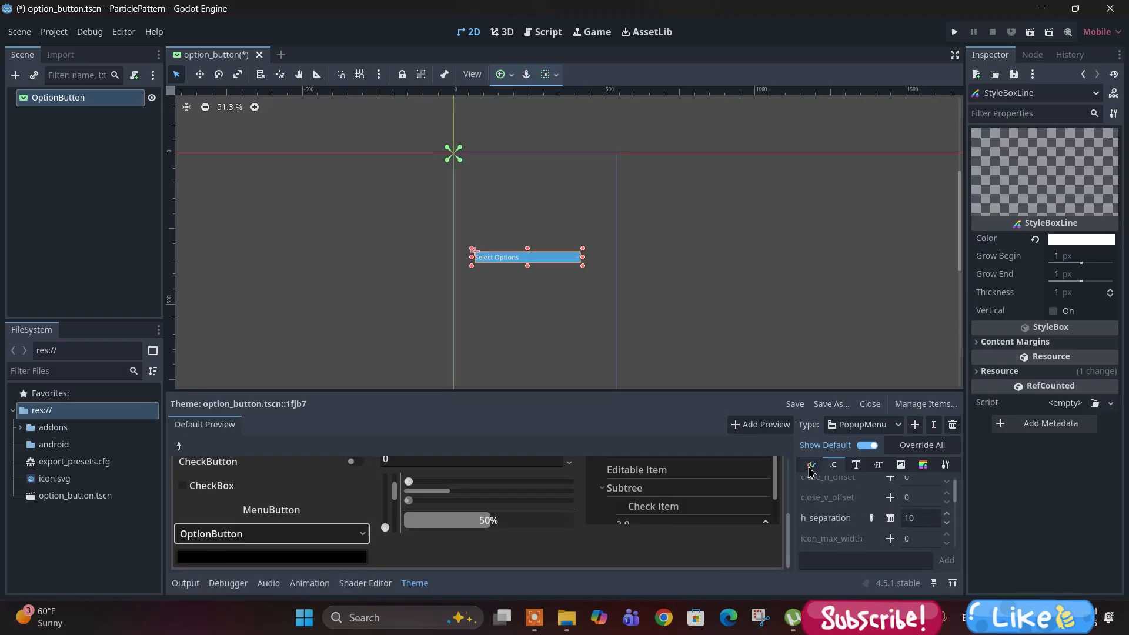
left_click(810, 467)
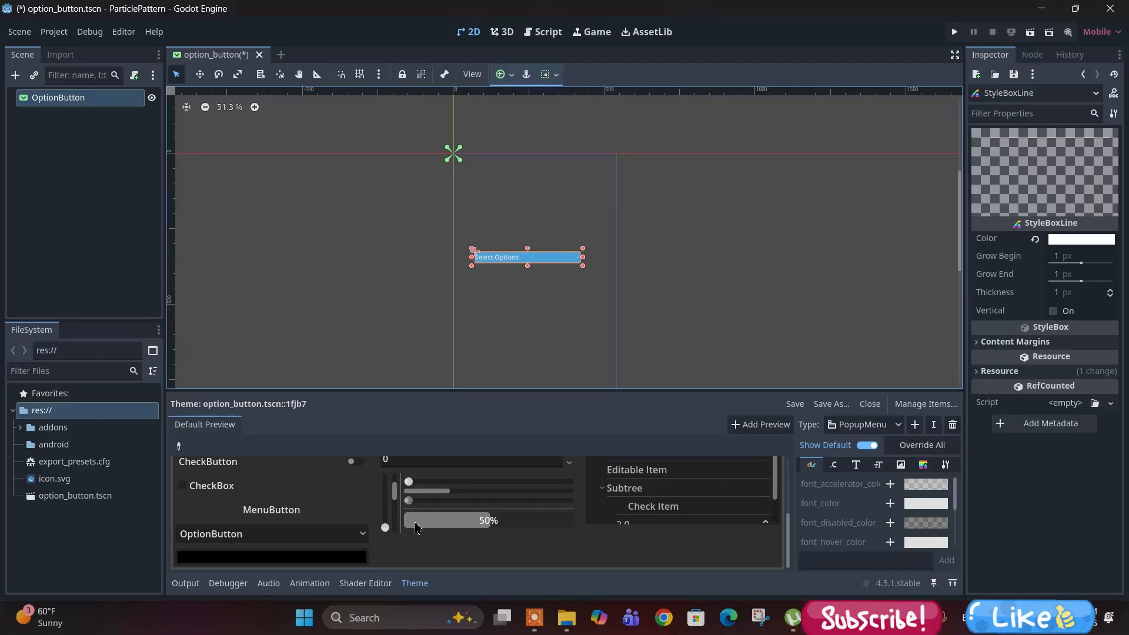
left_click(321, 533)
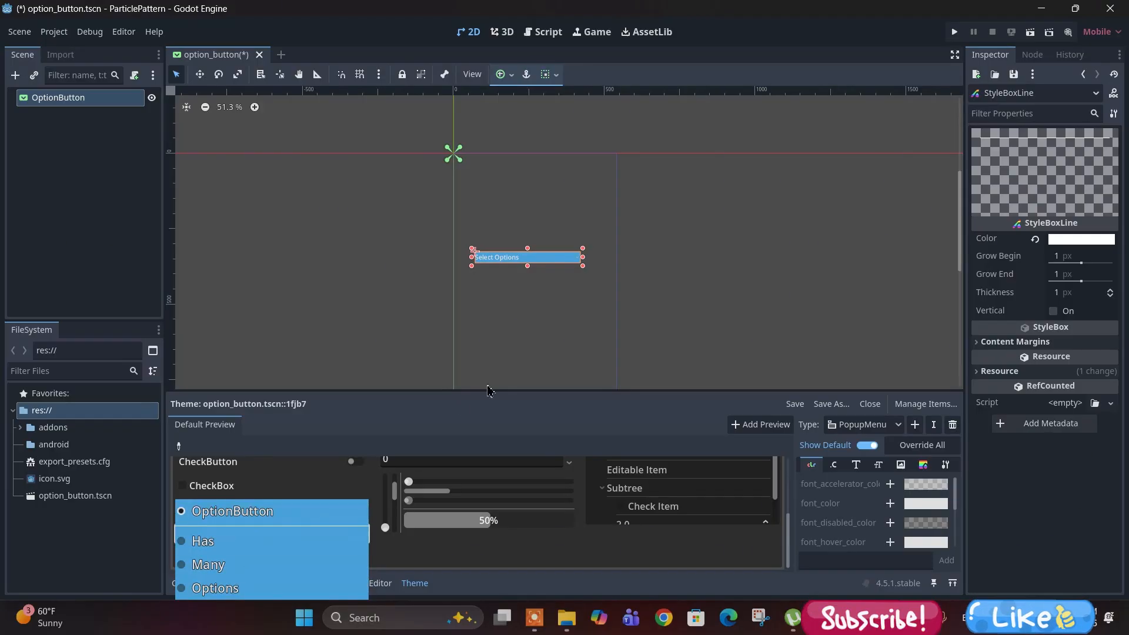
left_click(553, 348)
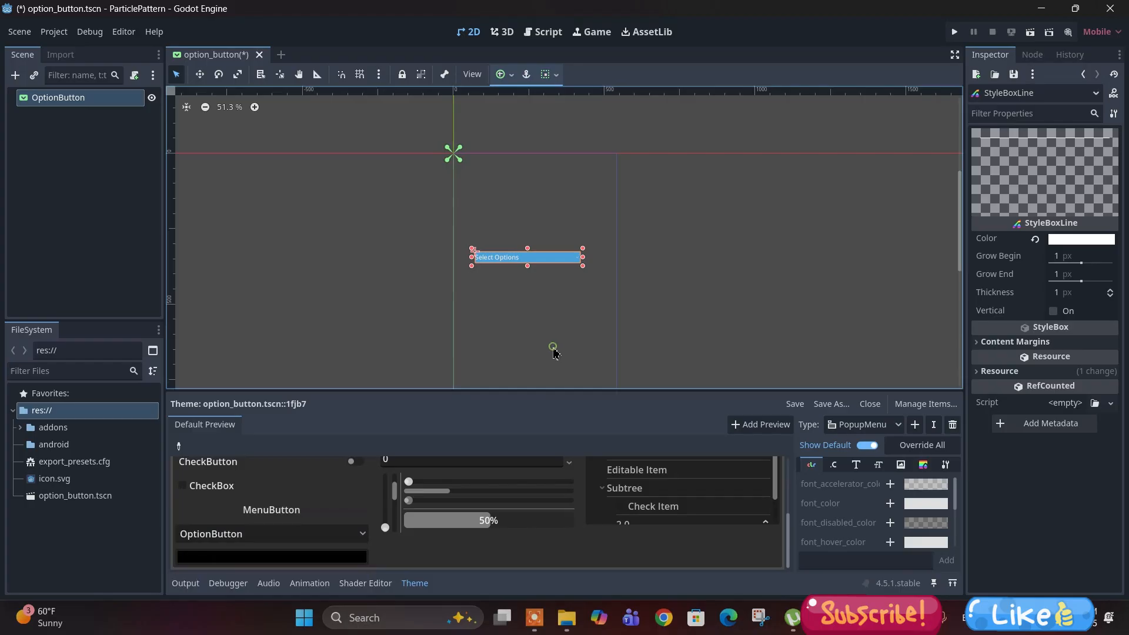
Save and run the current scene, open the OptionButton's dropdown list to examine its styling, and stop the scene.
left_click(799, 409)
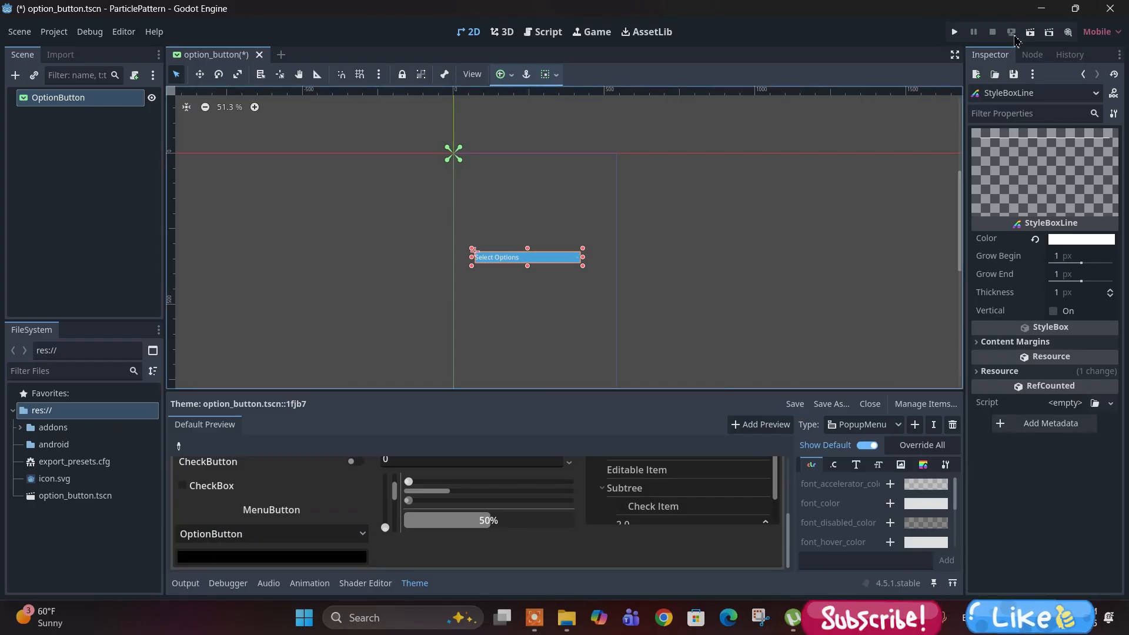
left_click(1030, 33)
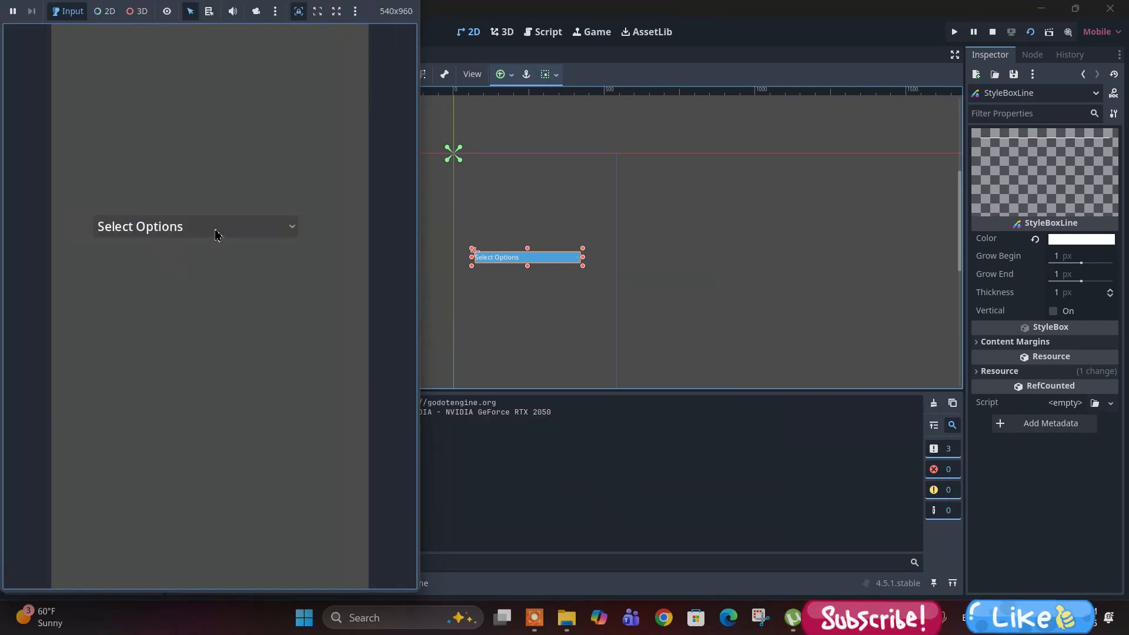
left_click(216, 234)
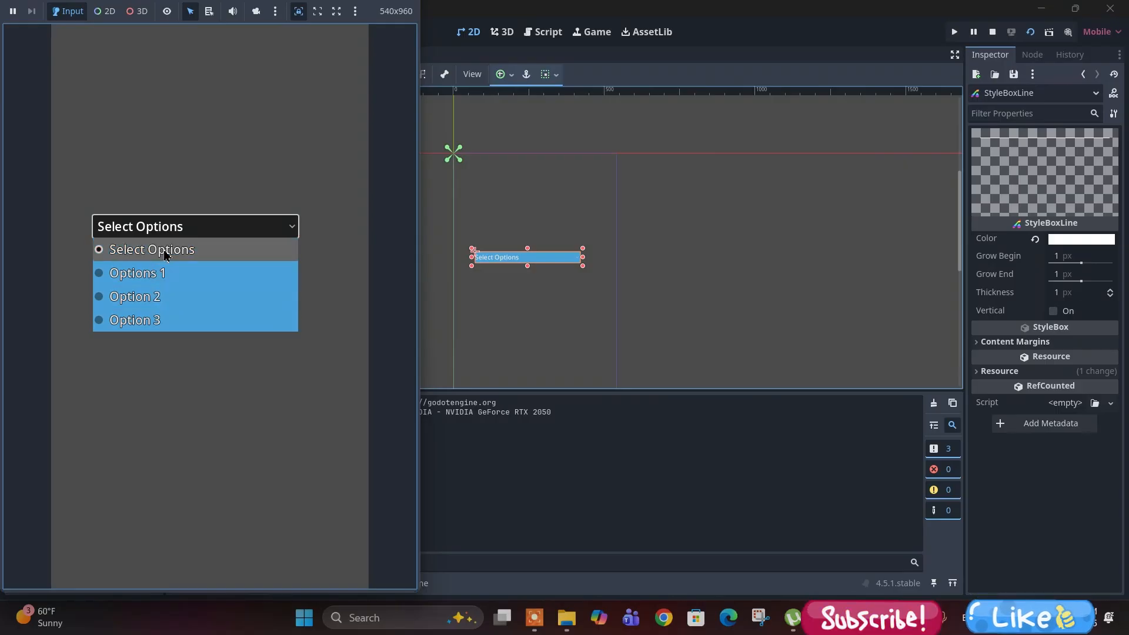
left_click(223, 394)
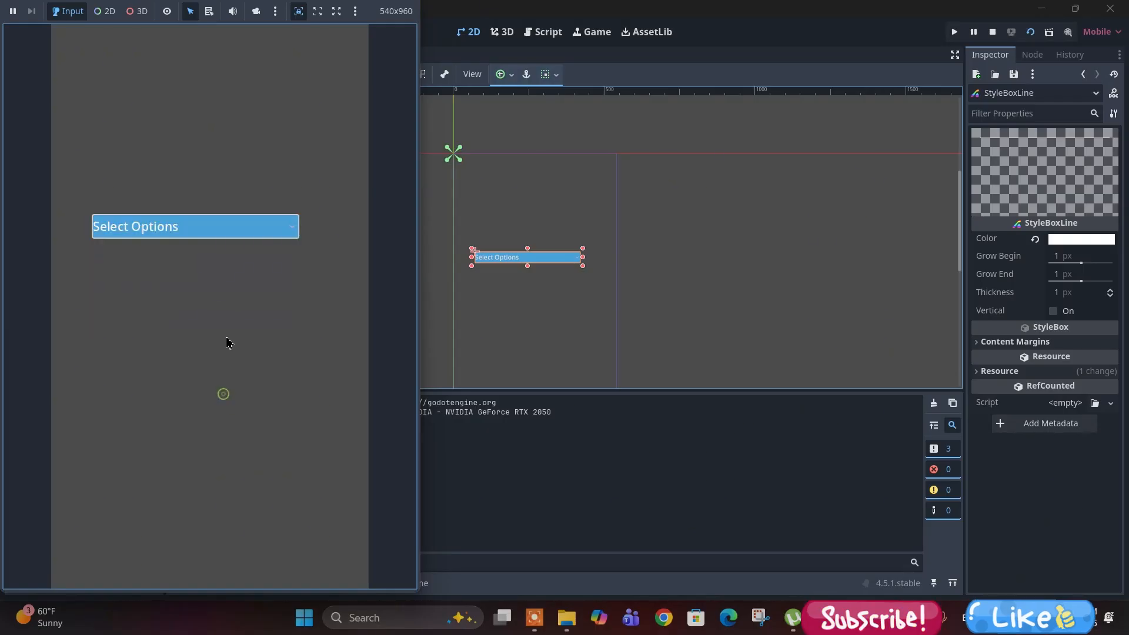
left_click(201, 234)
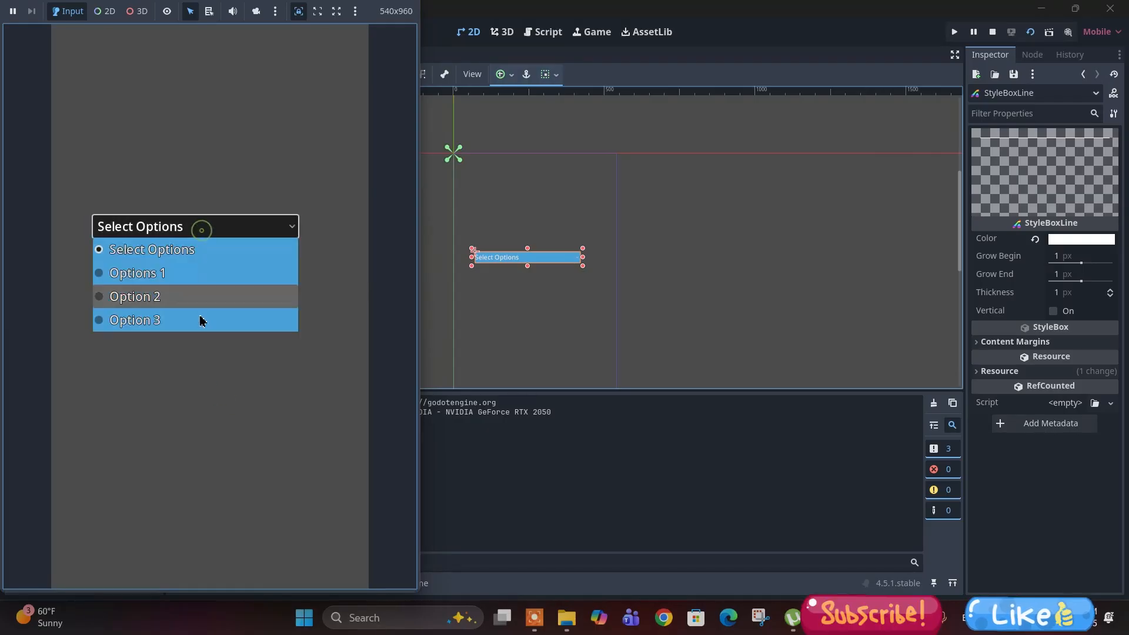
left_click(201, 374)
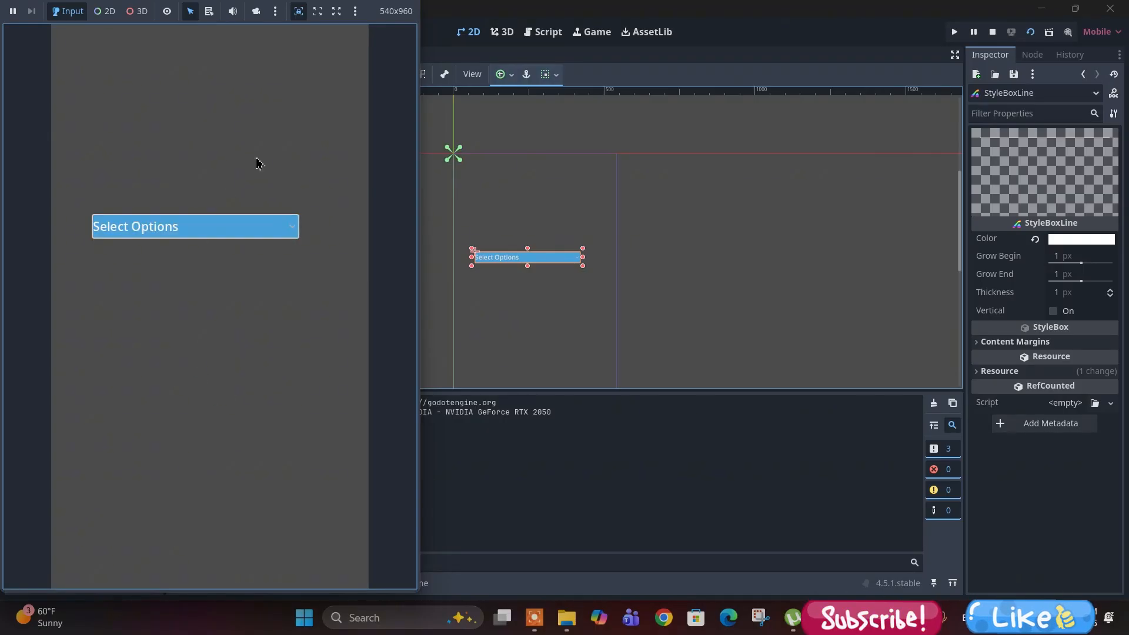
left_click(993, 33)
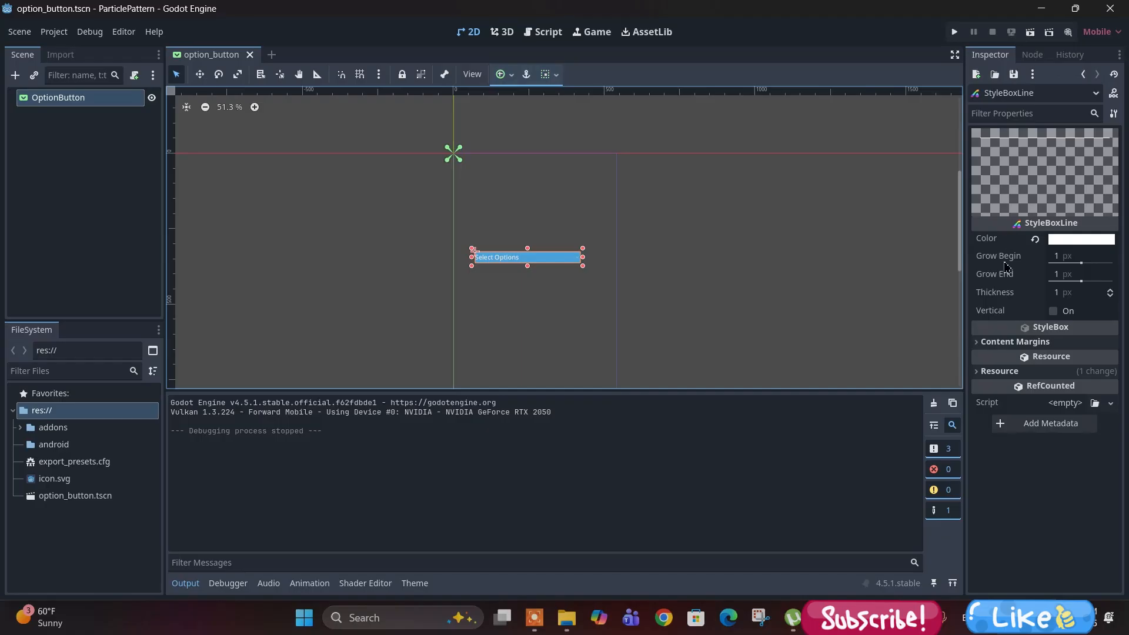
Show the OptionButton node's properties with its Theme resource again.
left_click(1030, 54)
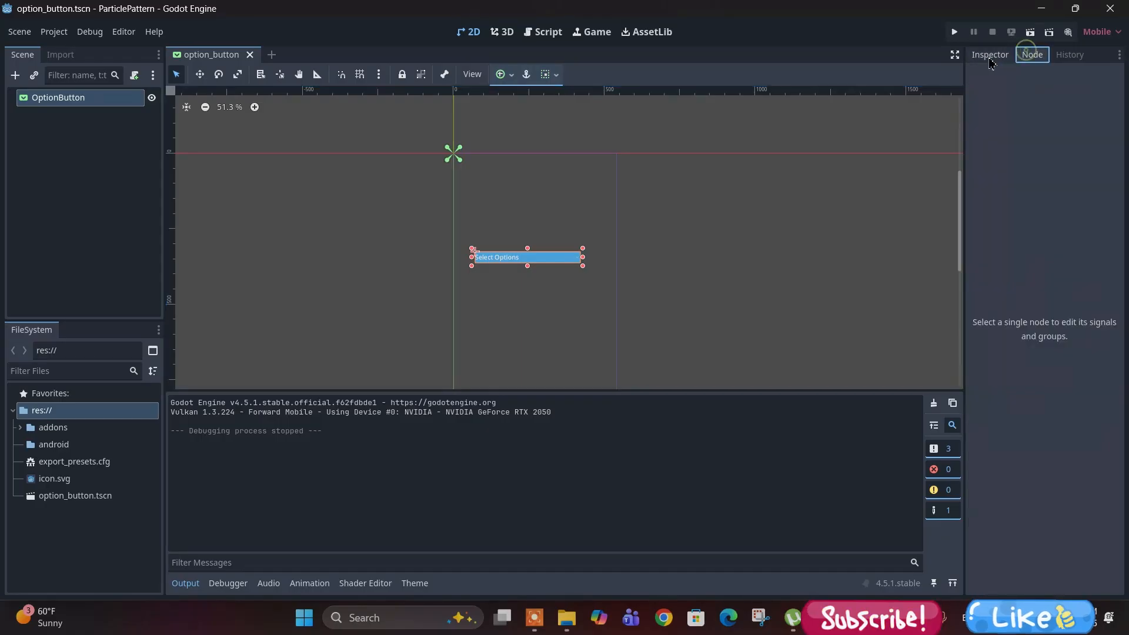
left_click(990, 56)
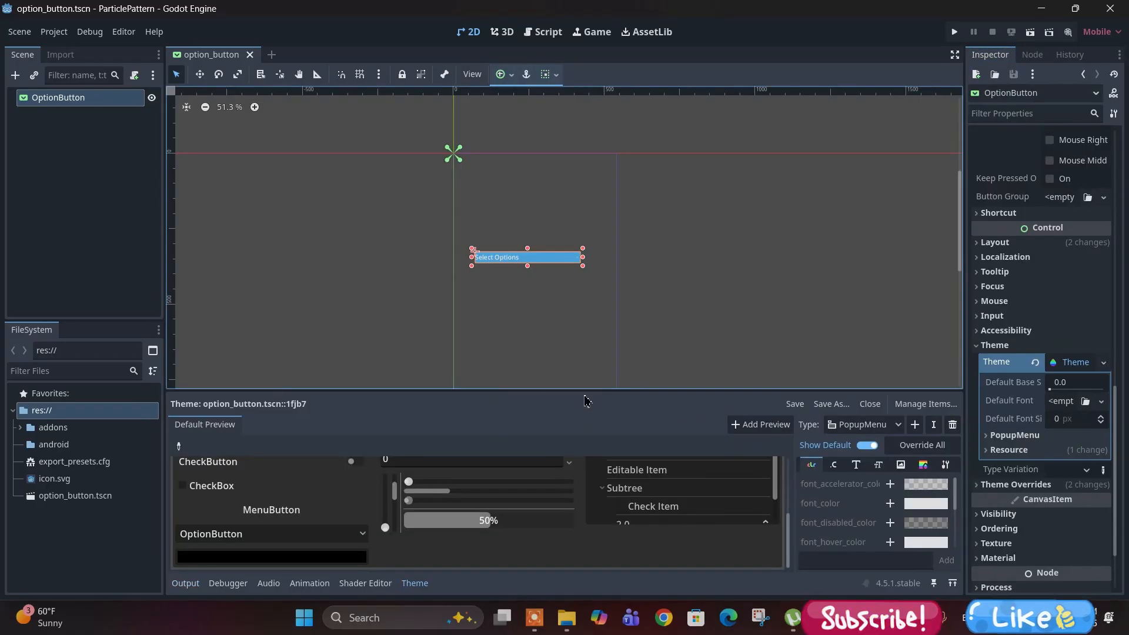